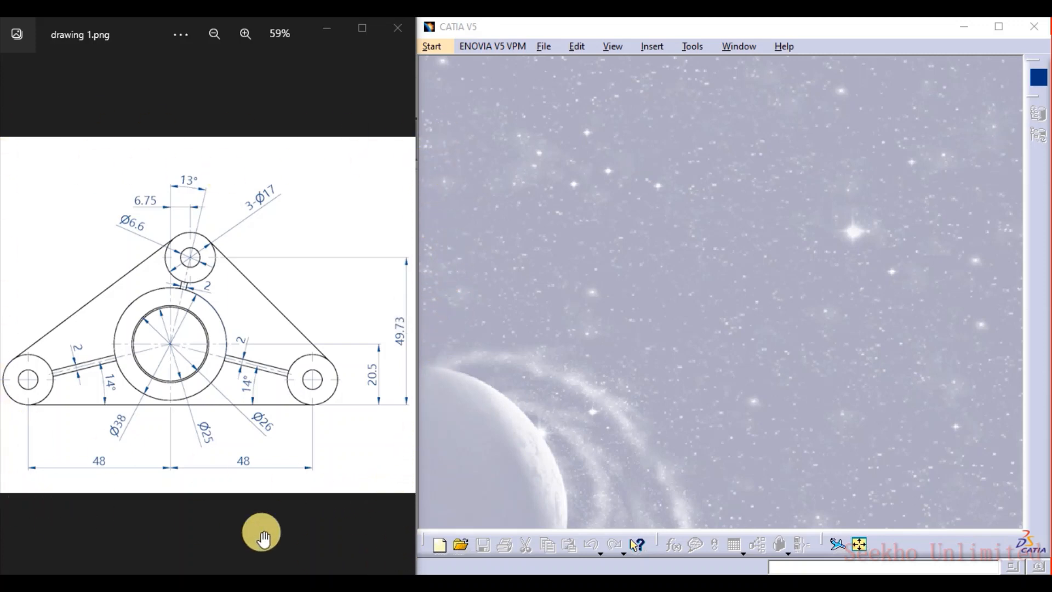
# Create a new mechanical design part named "first part" with hybrid design enabled
pyautogui.click(432, 46)
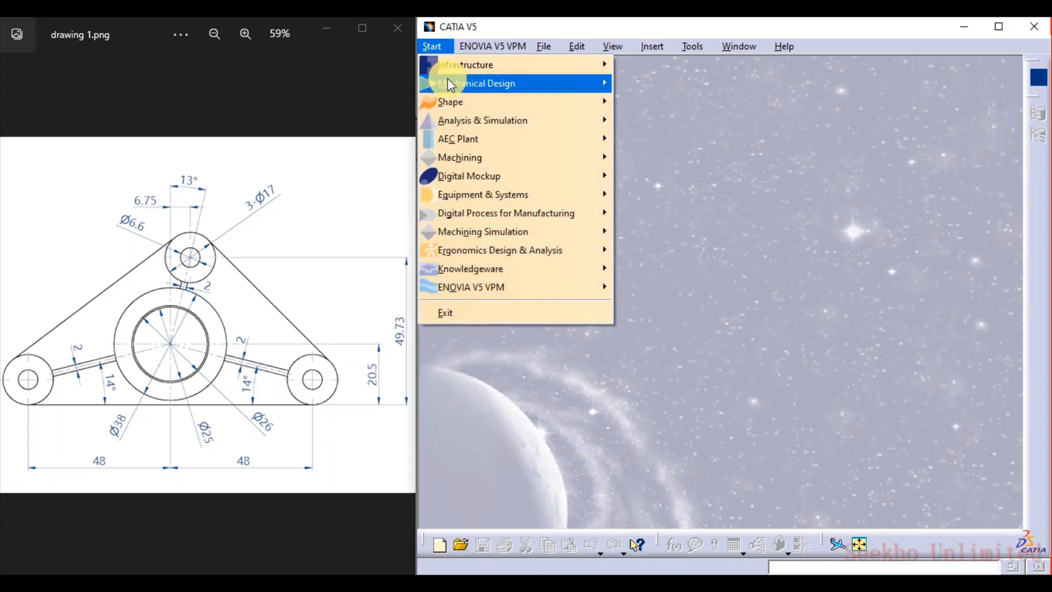
pyautogui.click(635, 83)
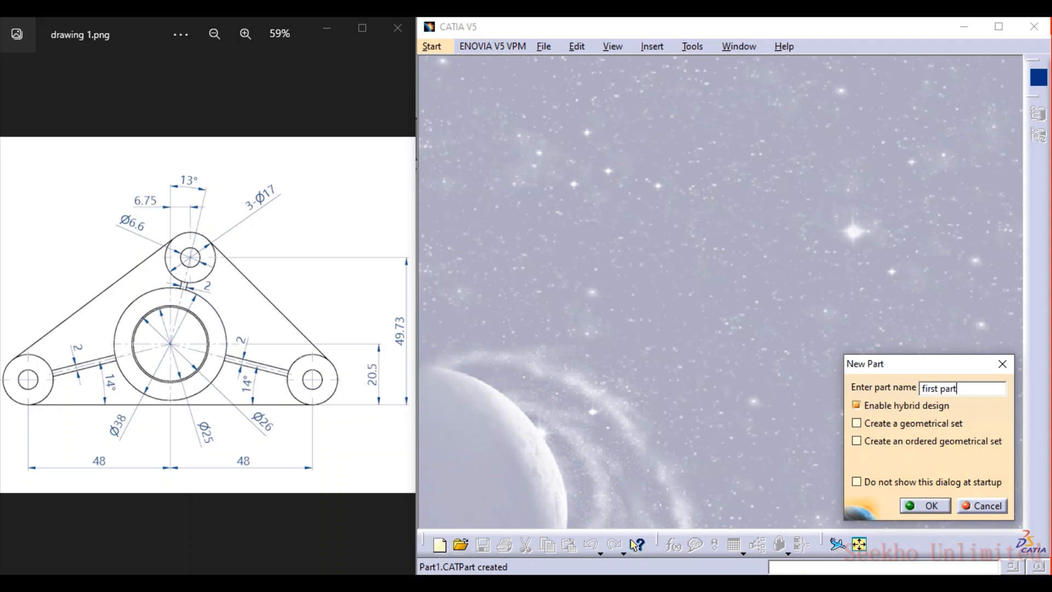
pyautogui.press('Return')
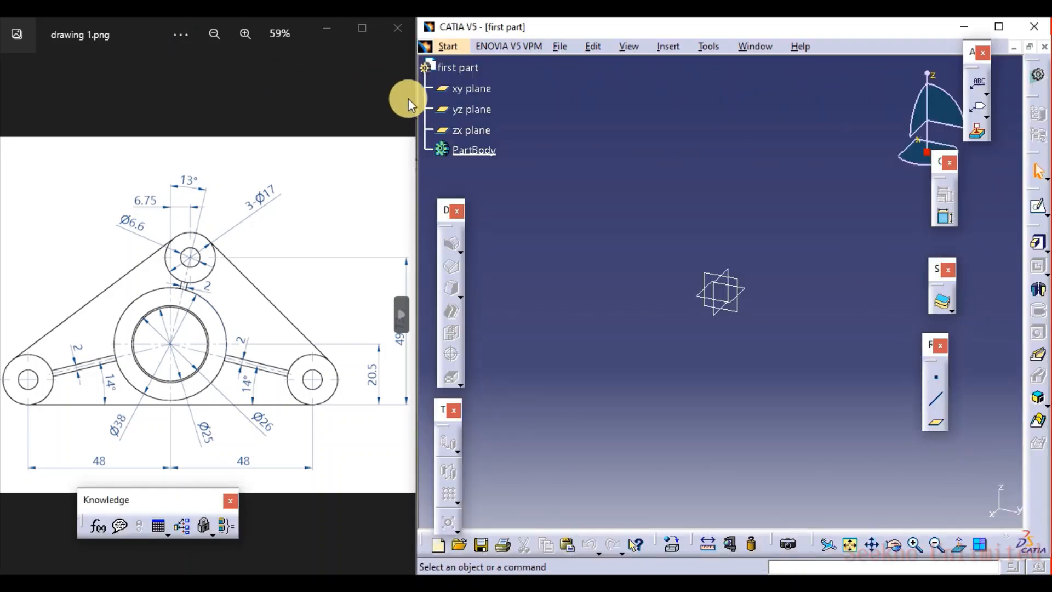
# Open a new sketch on the xy plane
pyautogui.click(472, 88)
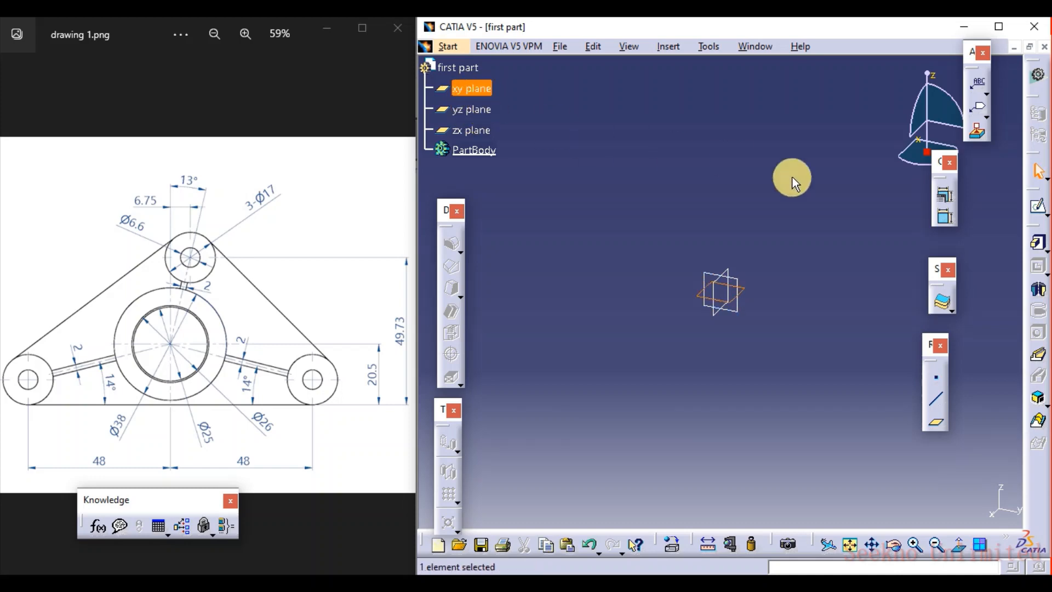
pyautogui.click(1038, 206)
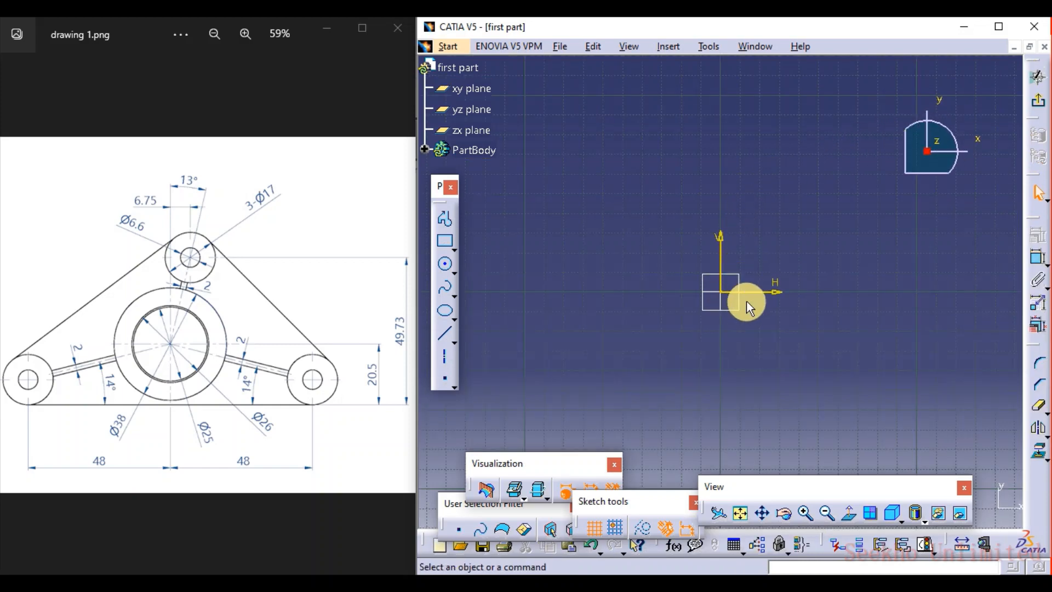
pyautogui.moveTo(732, 298); pyautogui.dragTo(751, 232, button='middle')
pyautogui.click(732, 298)
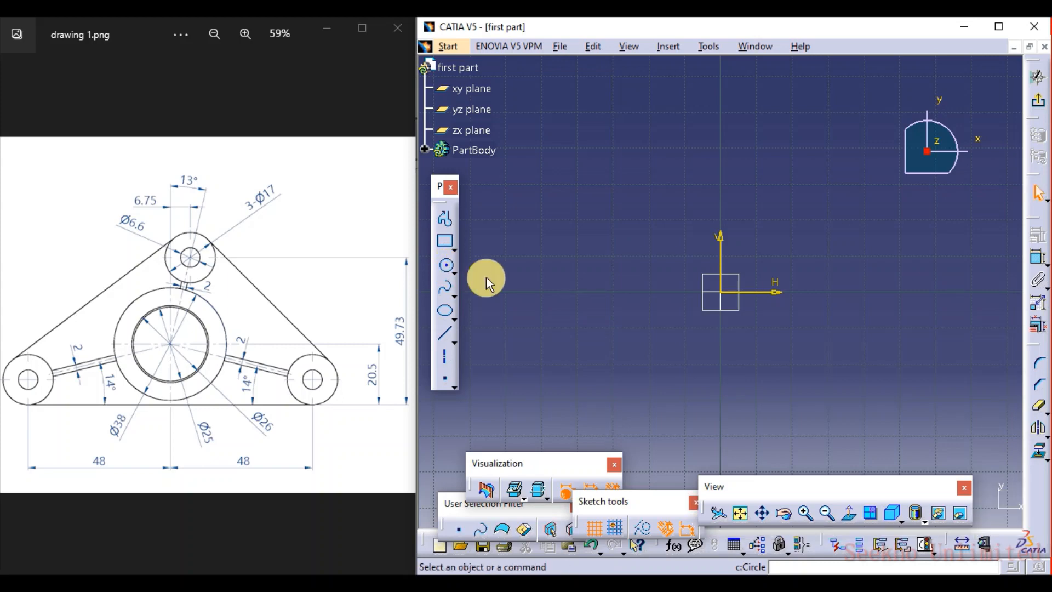
# Draw a circle about 40 mm in diameter centred on the sketch origin
pyautogui.click(721, 293)
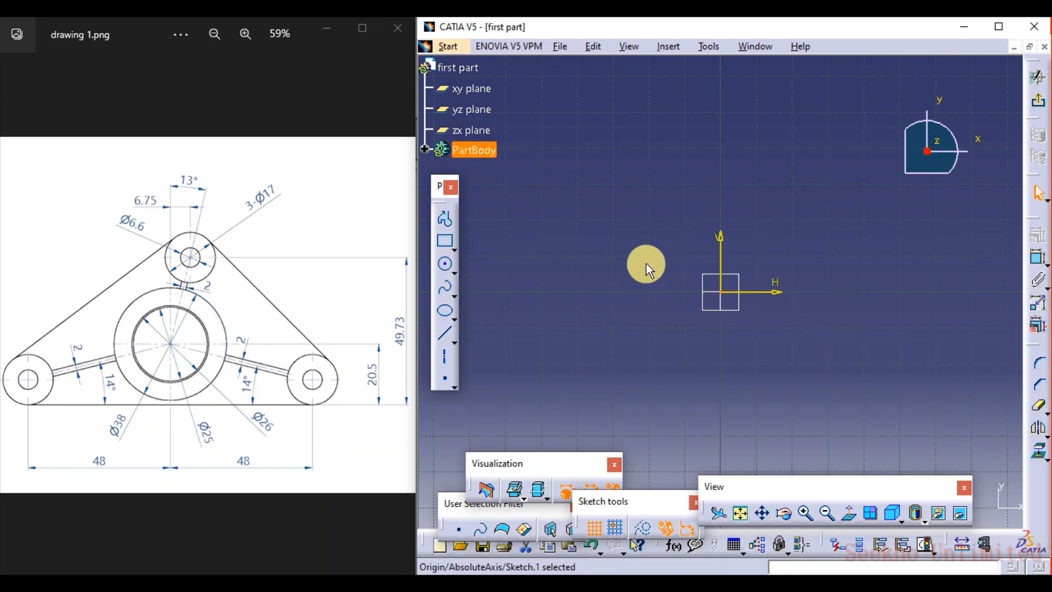
pyautogui.click(448, 267)
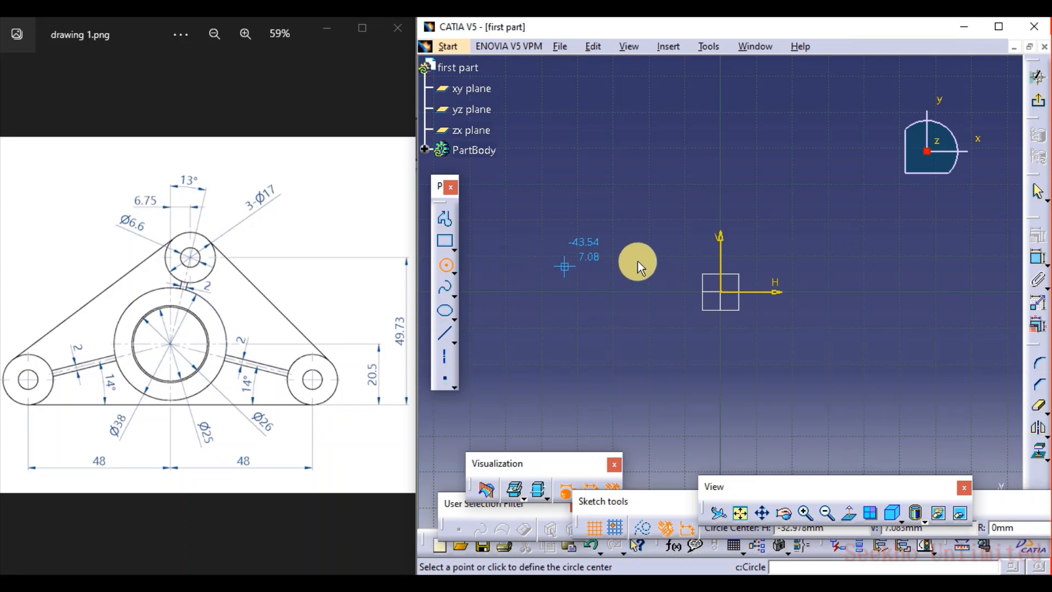
pyautogui.click(721, 292)
pyautogui.click(756, 221)
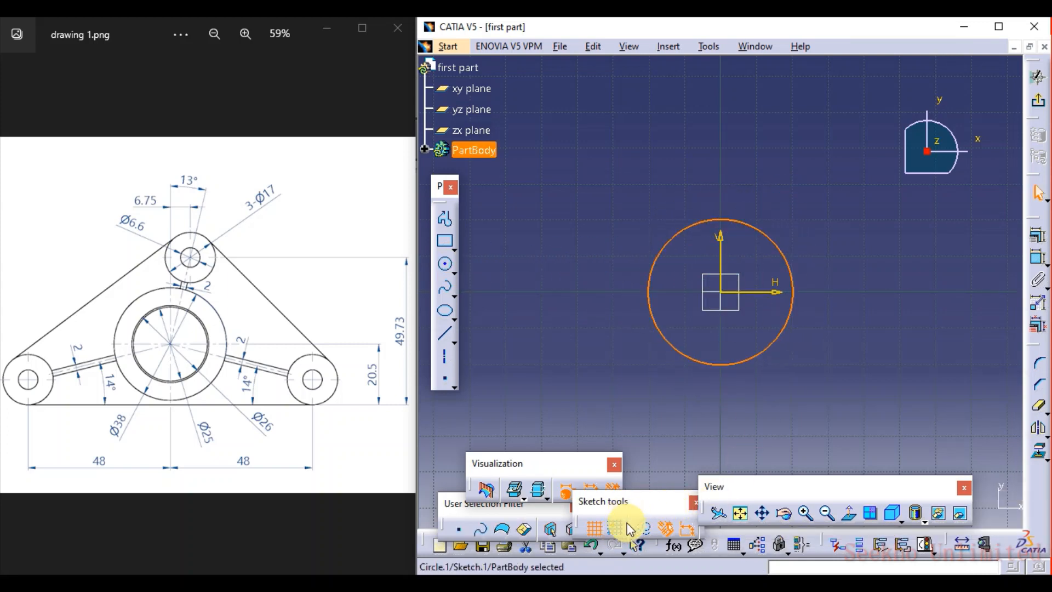
# With grid snapping off, draw a second, slightly larger circle about 45 mm in diameter centred on the origin
pyautogui.click(616, 529)
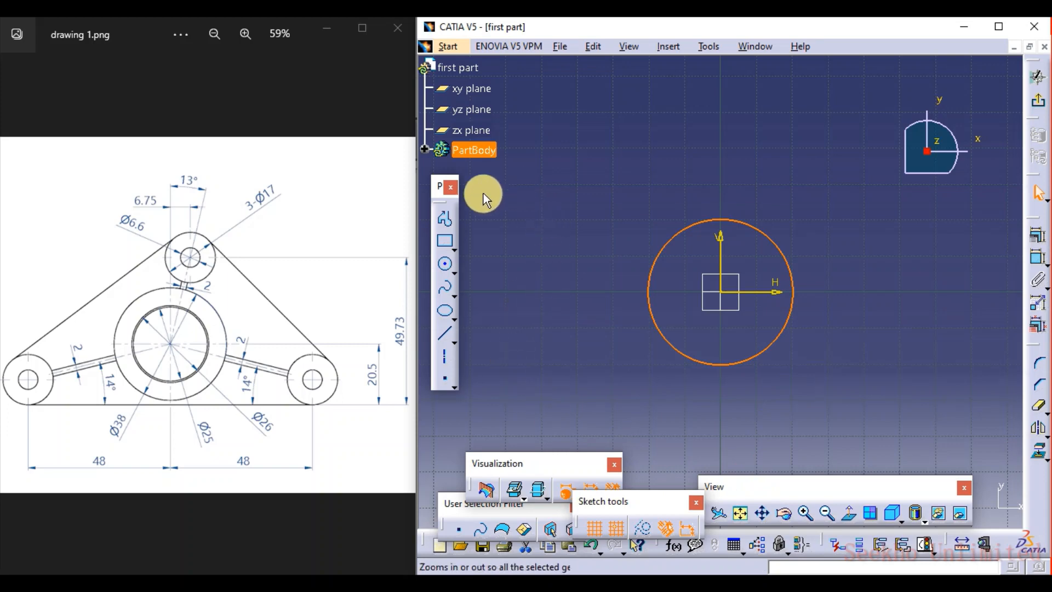
pyautogui.click(447, 266)
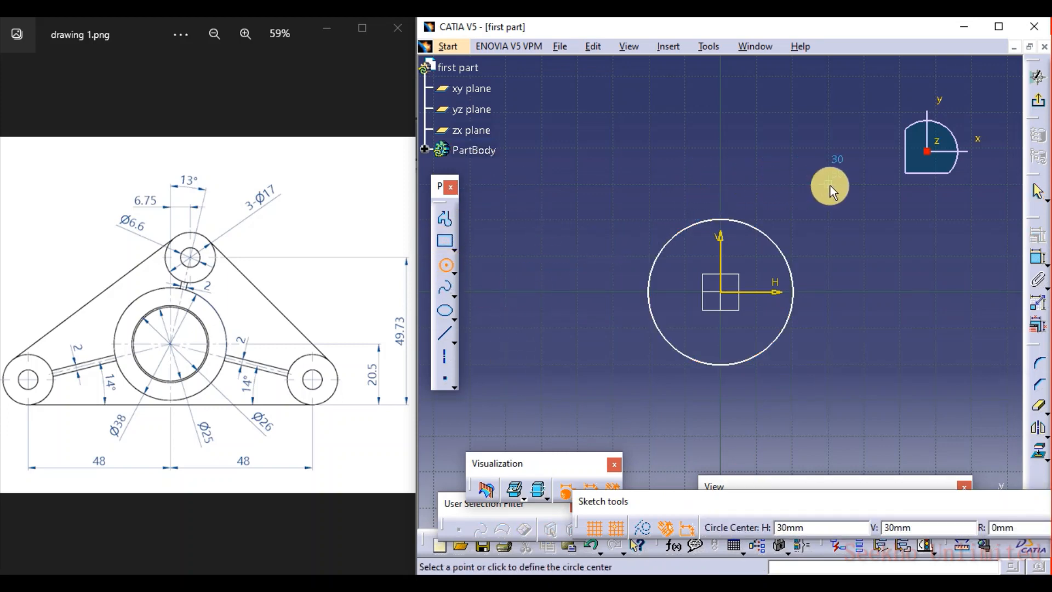
pyautogui.click(618, 530)
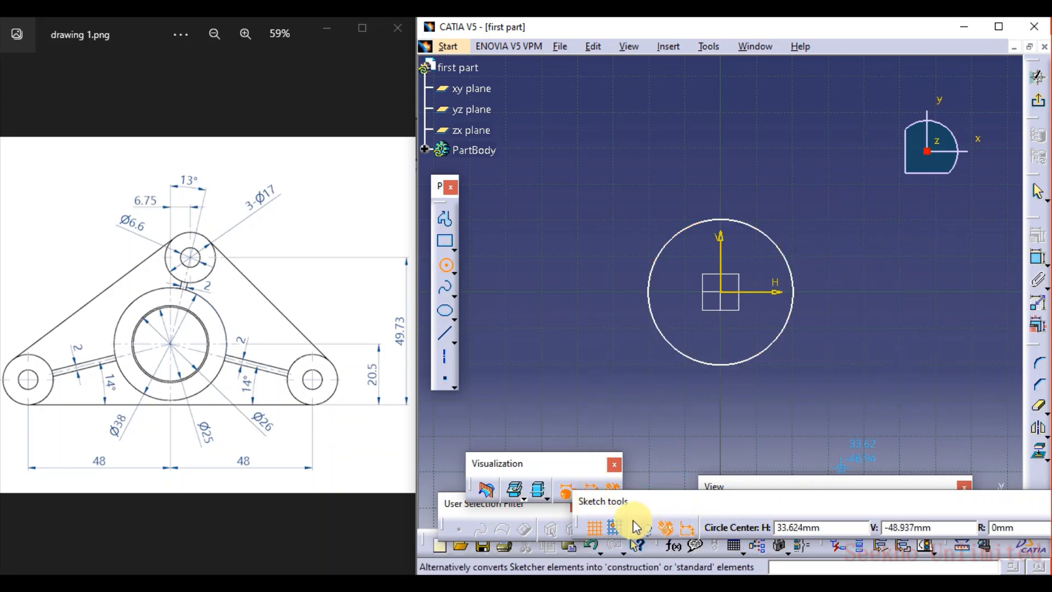
pyautogui.click(720, 292)
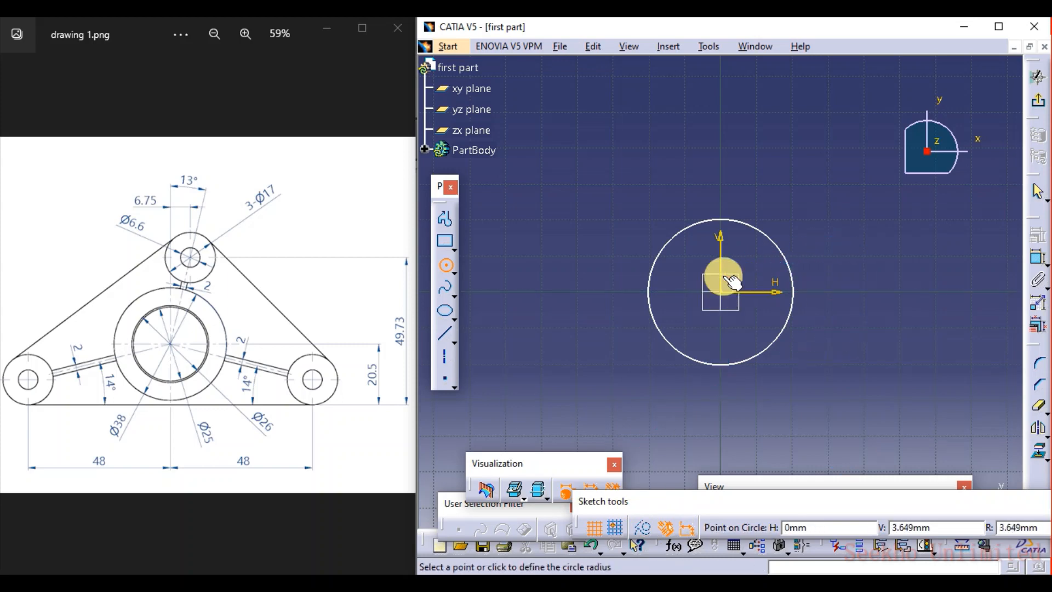
pyautogui.click(761, 224)
pyautogui.click(657, 392)
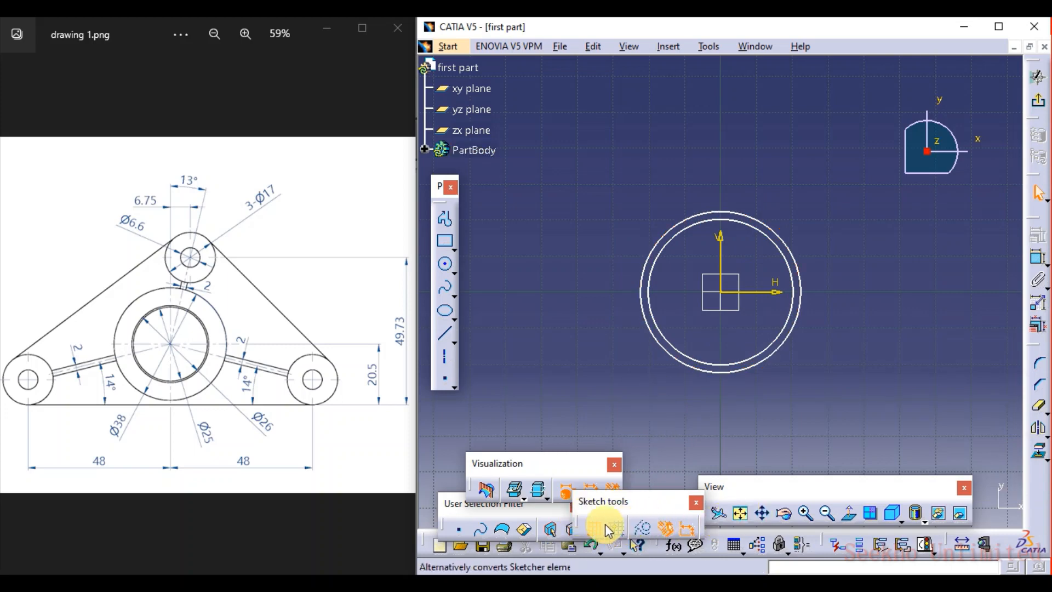
# Draw a third, outer circle about 70 mm in diameter centred on the origin
pyautogui.click(445, 264)
pyautogui.click(732, 294)
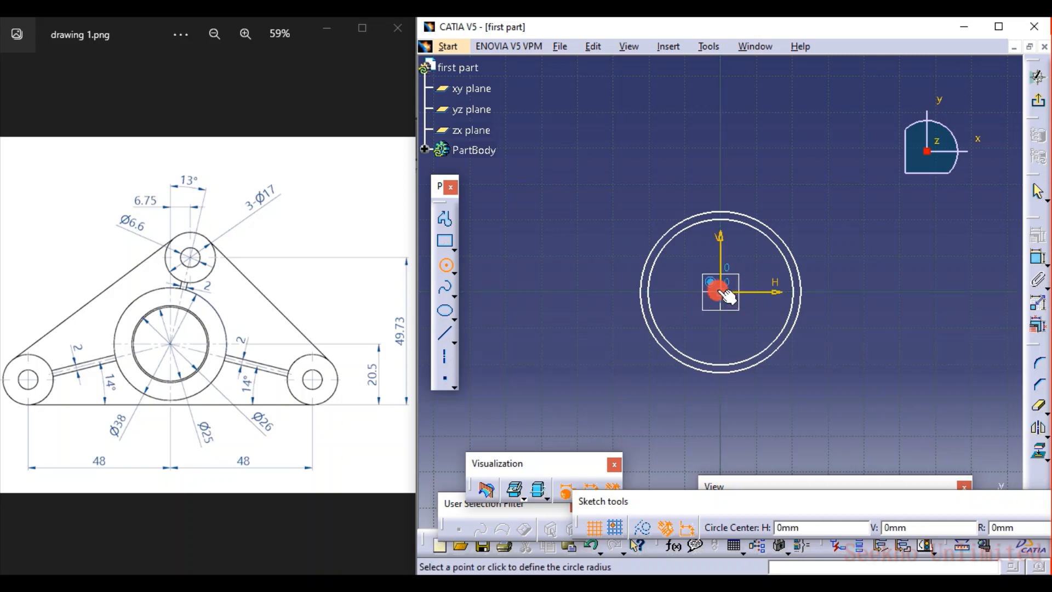
pyautogui.click(787, 188)
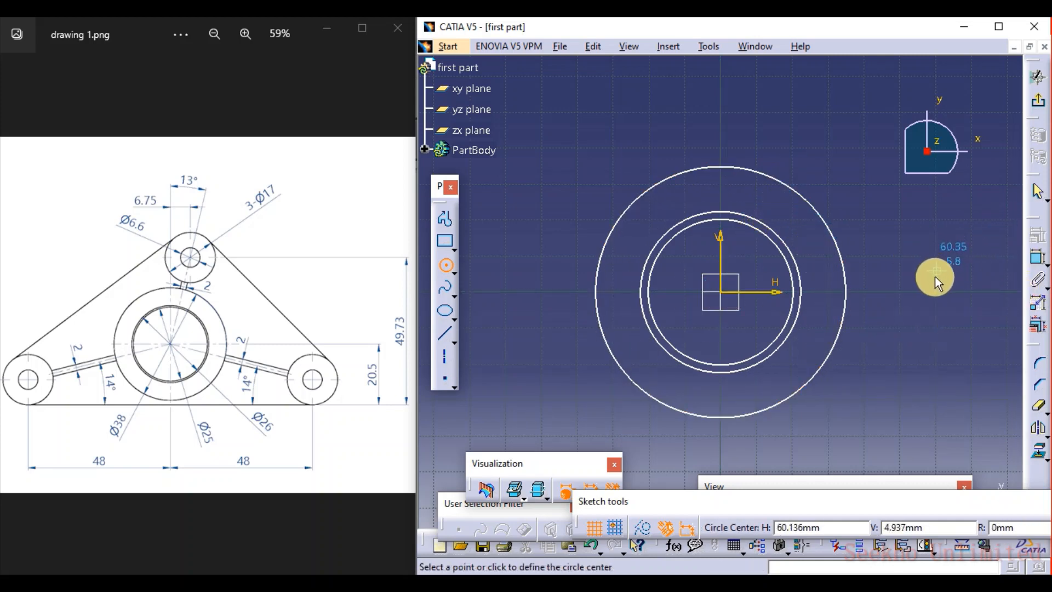
pyautogui.press('Escape')
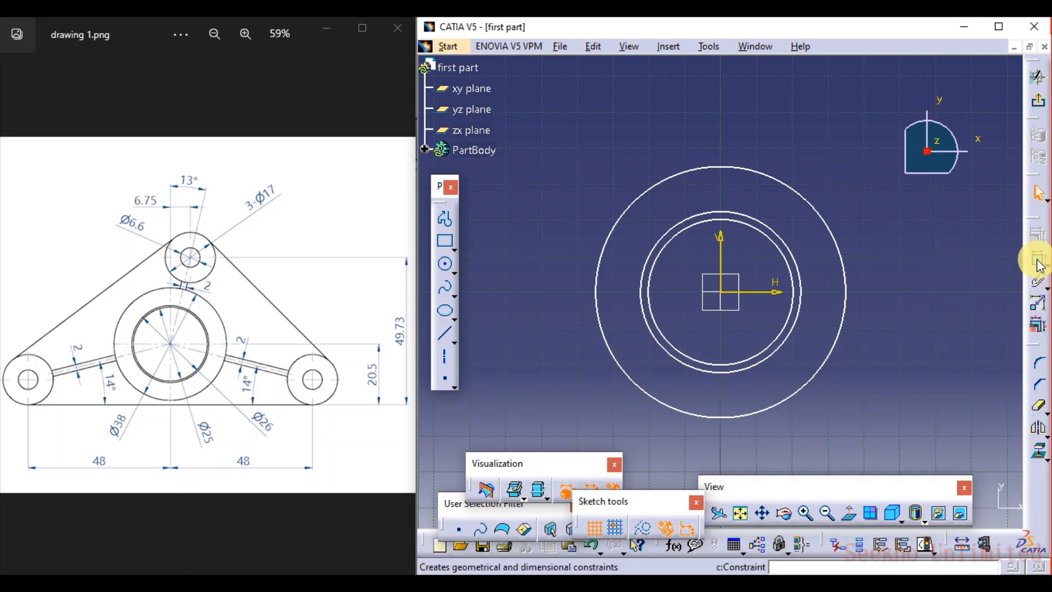
pyautogui.click(1038, 257)
pyautogui.click(831, 231)
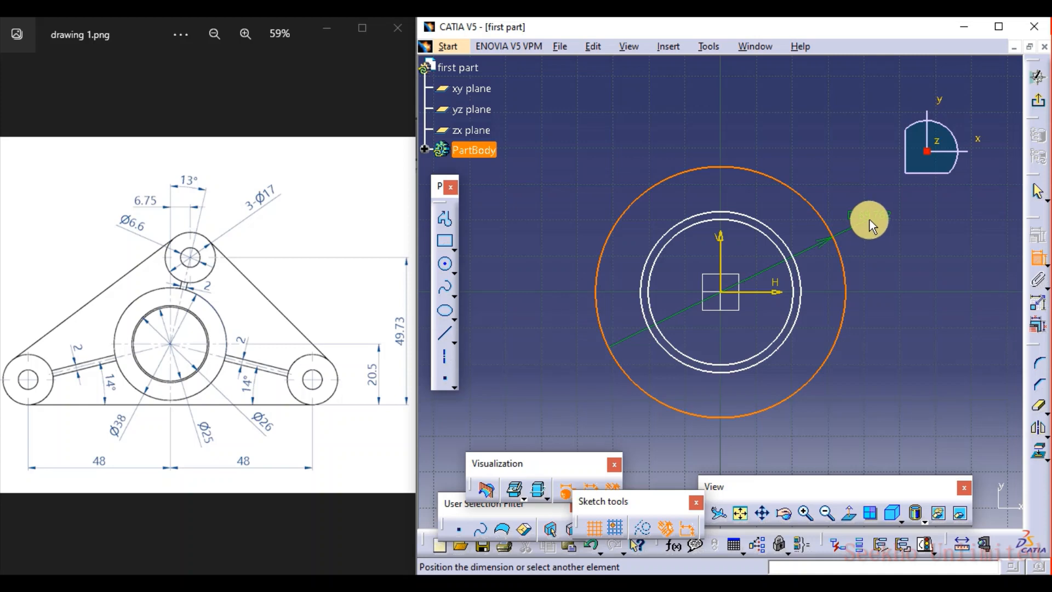
pyautogui.press('Escape')
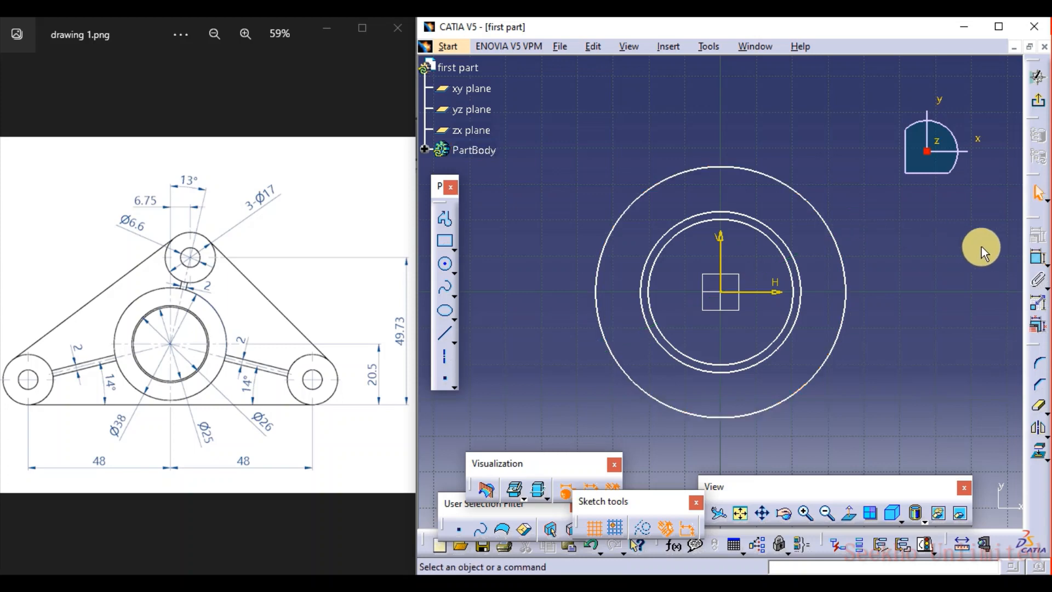
# Dimension the innermost circle's diameter and set it to 25 mm, as given in the reference drawing
pyautogui.click(1038, 257)
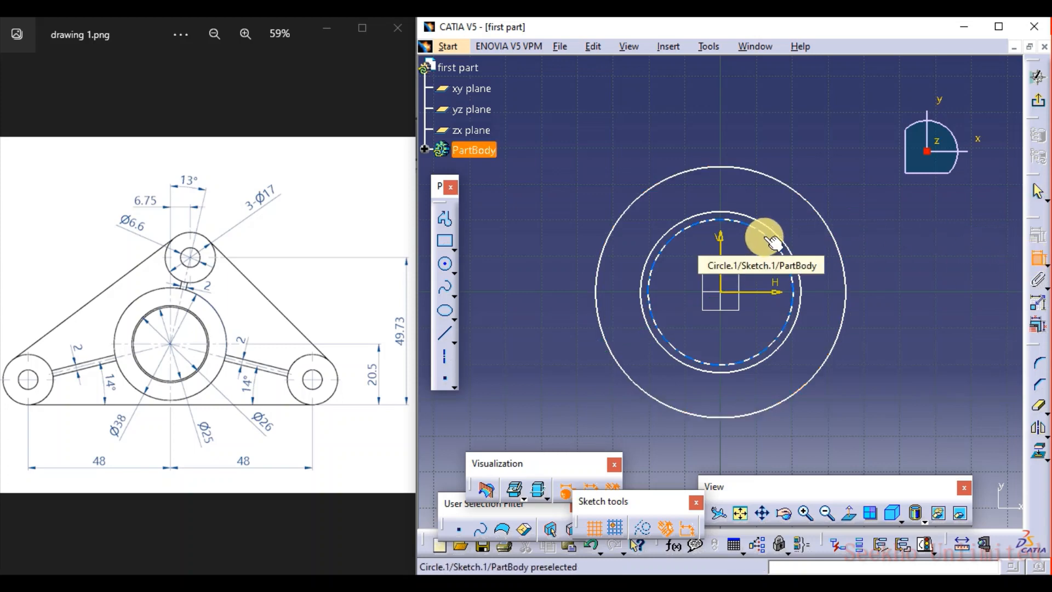
pyautogui.click(764, 237)
pyautogui.click(899, 275)
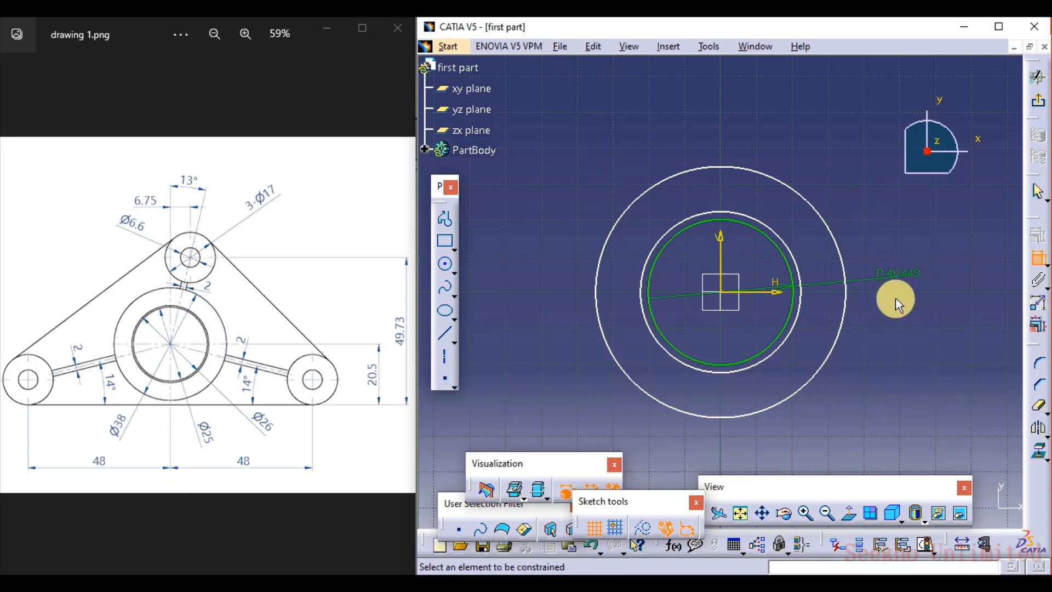
pyautogui.click(239, 32)
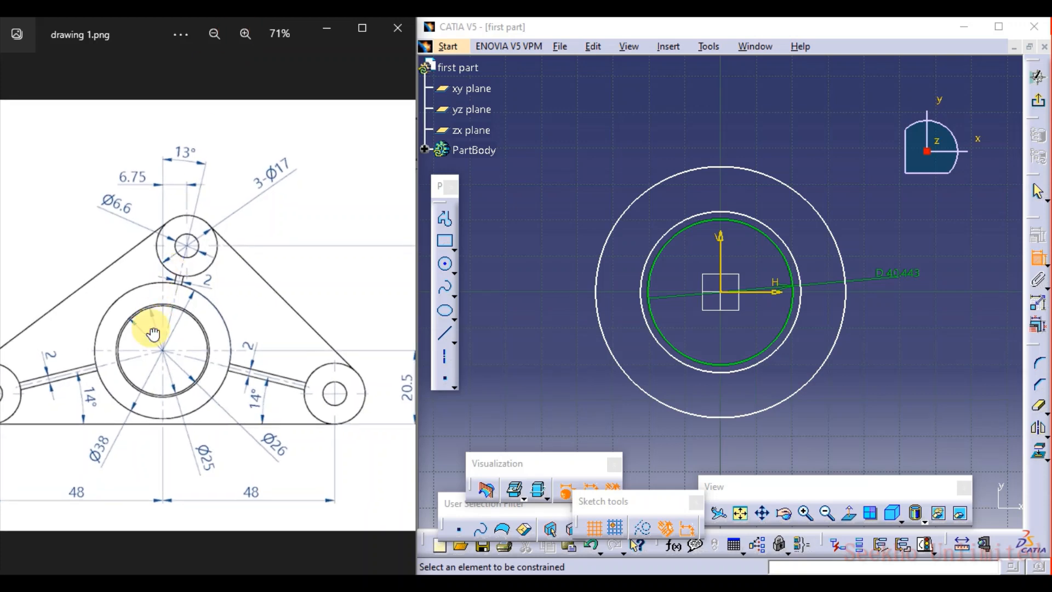
pyautogui.moveTo(153, 333); pyautogui.dragTo(188, 265)
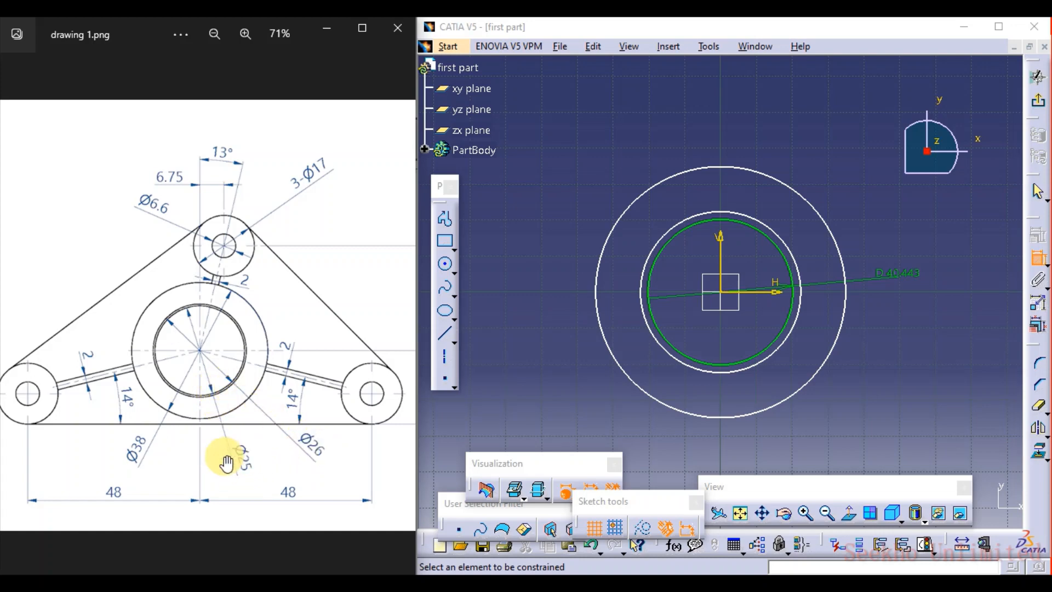
pyautogui.click(900, 284)
pyautogui.doubleClick(890, 273)
pyautogui.write('25')
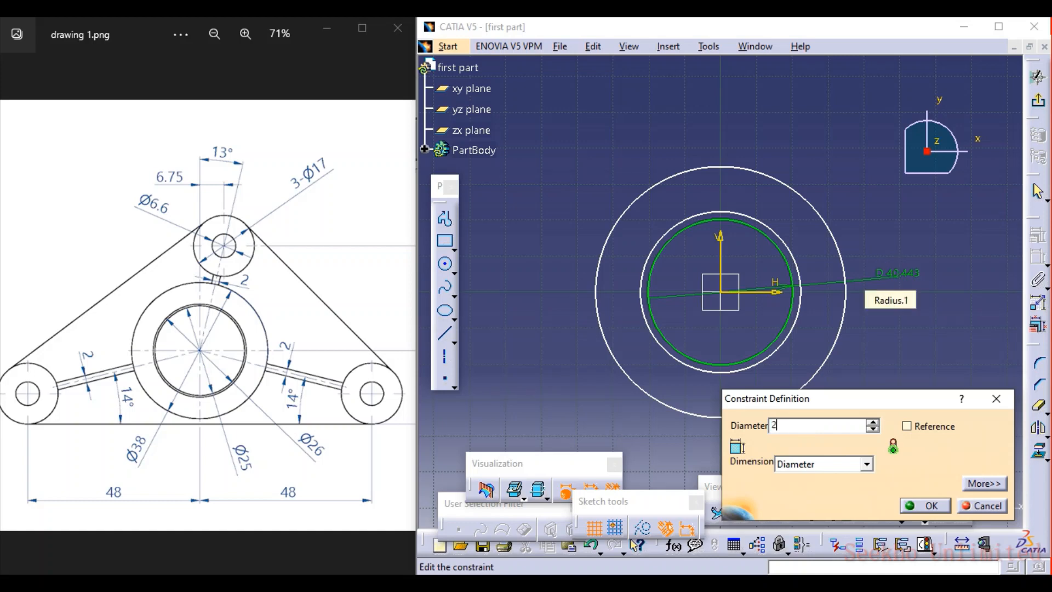
pyautogui.press('Return')
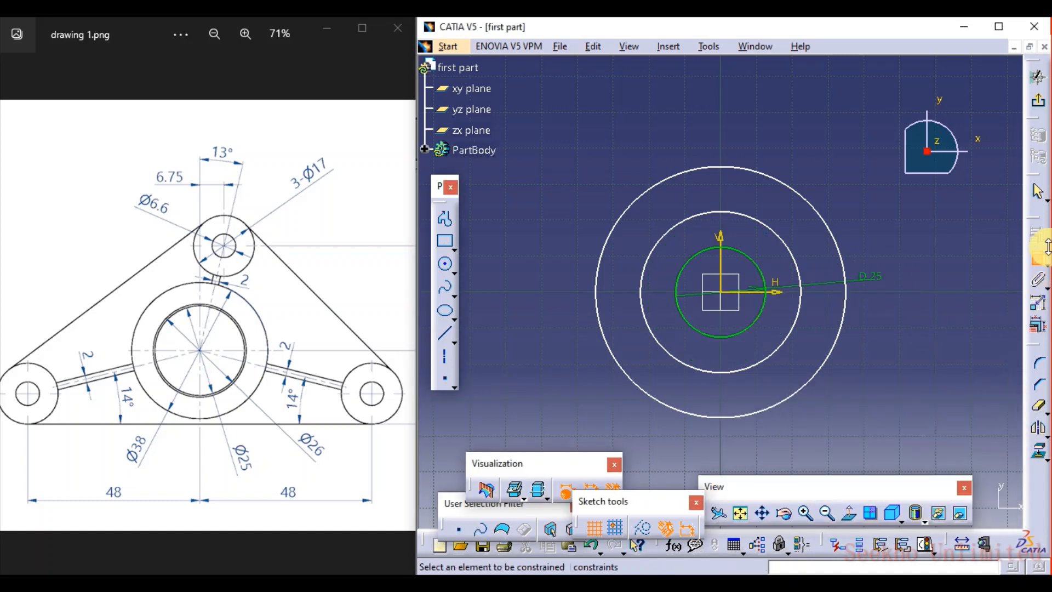
# Dimension the middle circle's diameter and set it to 26 mm
pyautogui.click(786, 333)
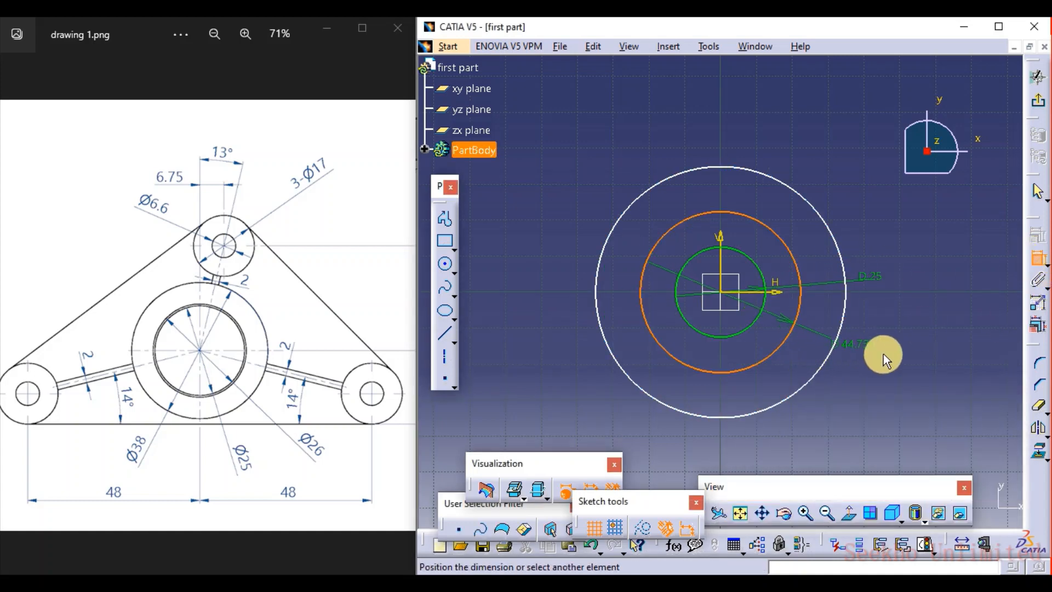
pyautogui.click(887, 353)
pyautogui.click(784, 347)
pyautogui.click(876, 350)
pyautogui.doubleClick(880, 347)
pyautogui.write('26')
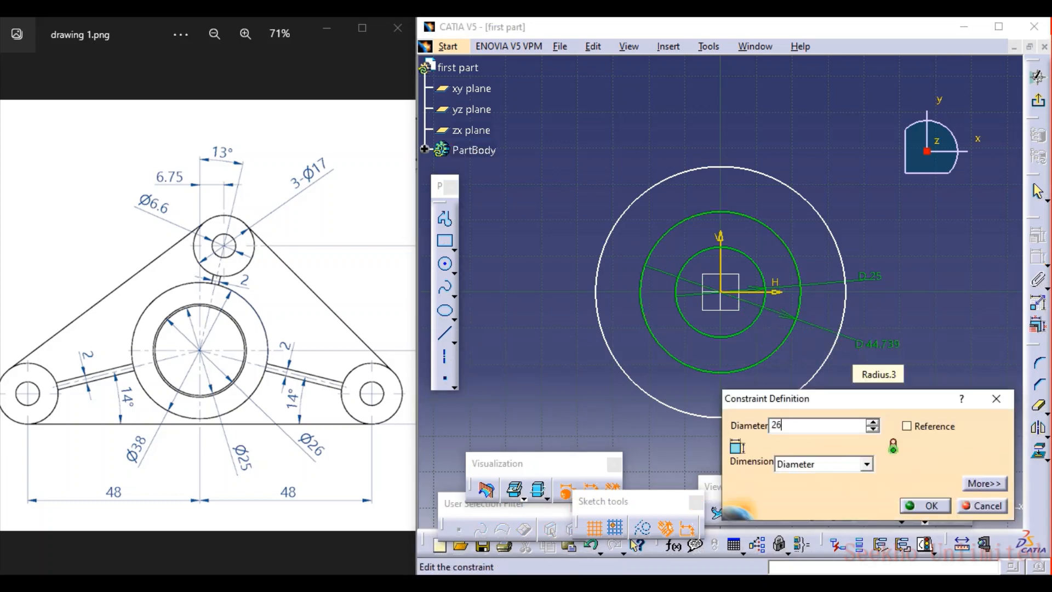
pyautogui.press('Return')
# Dimension the outer circle's diameter and set it to 38 mm, finishing the constraints on the concentric circles
pyautogui.click(838, 251)
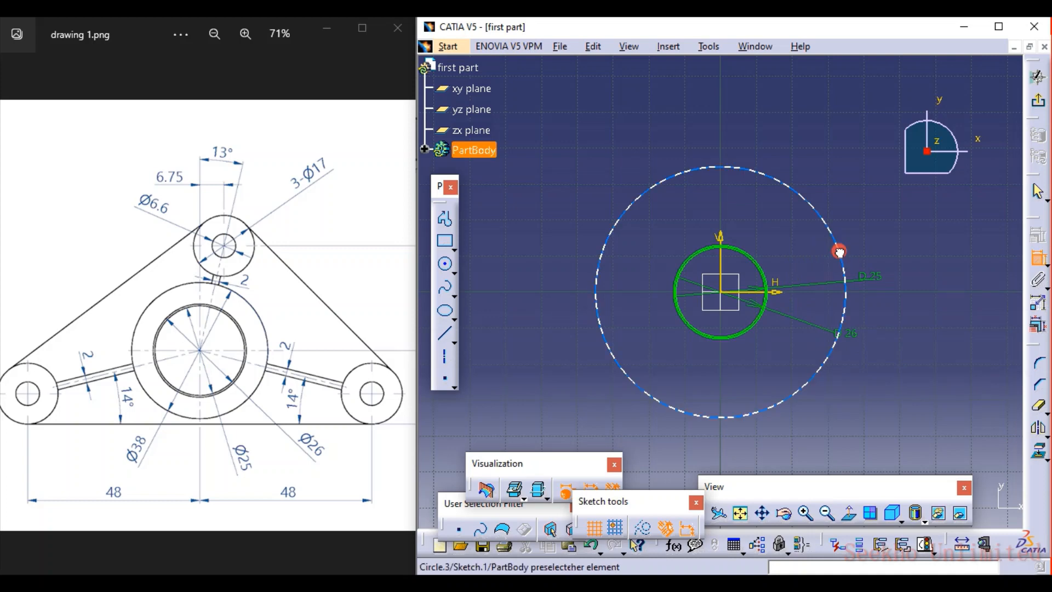
pyautogui.click(865, 231)
pyautogui.click(840, 242)
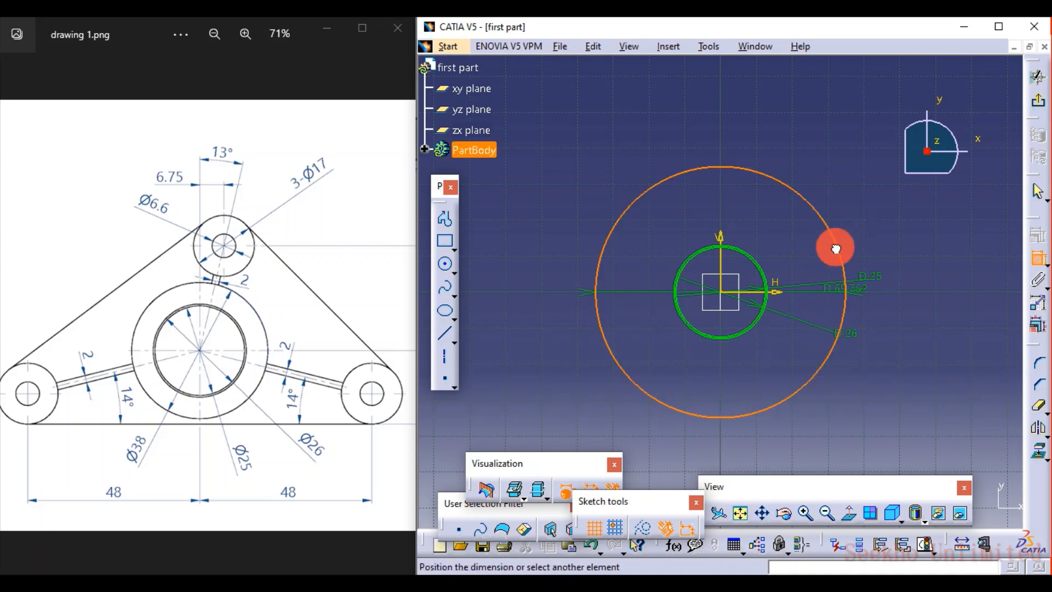
pyautogui.click(869, 222)
pyautogui.doubleClick(870, 221)
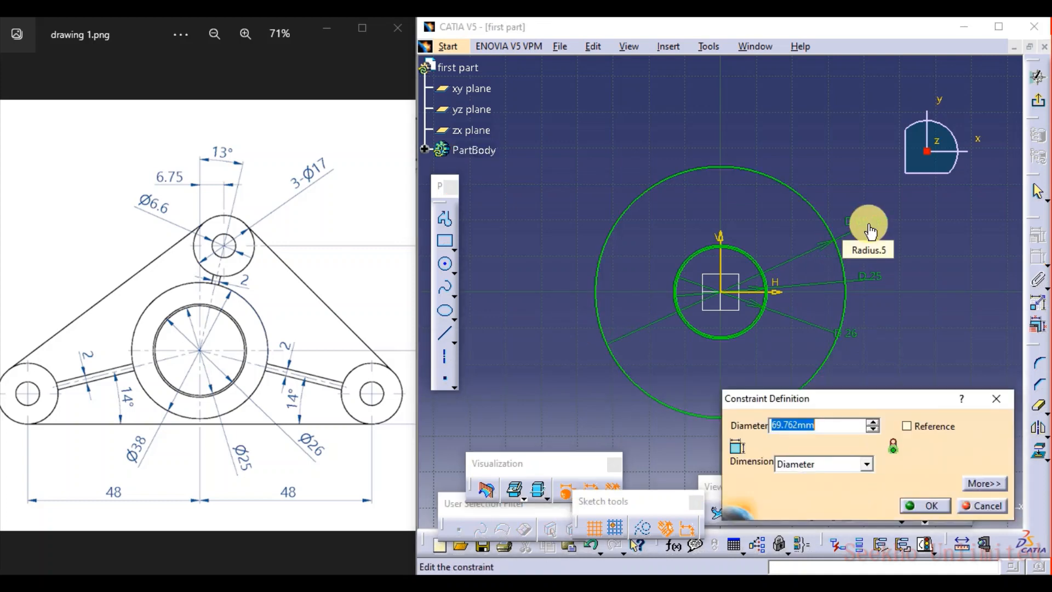
pyautogui.click(870, 225)
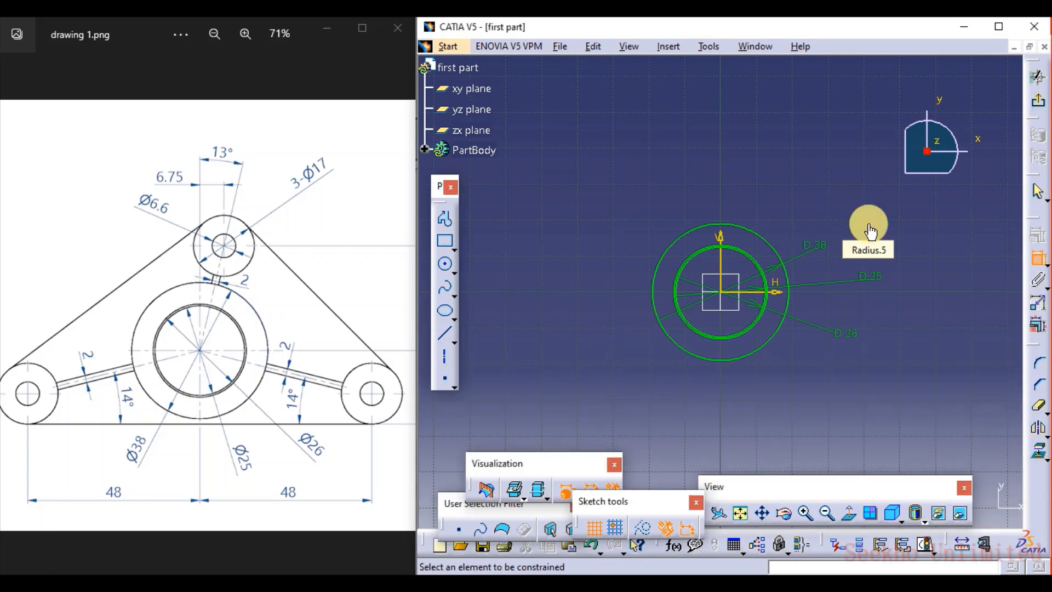
pyautogui.moveTo(745, 363)
pyautogui.mouseDown(button='middle')
pyautogui.moveTo(734, 352)
pyautogui.moveTo(737, 319)
pyautogui.moveTo(765, 315)
pyautogui.mouseUp(button='middle')
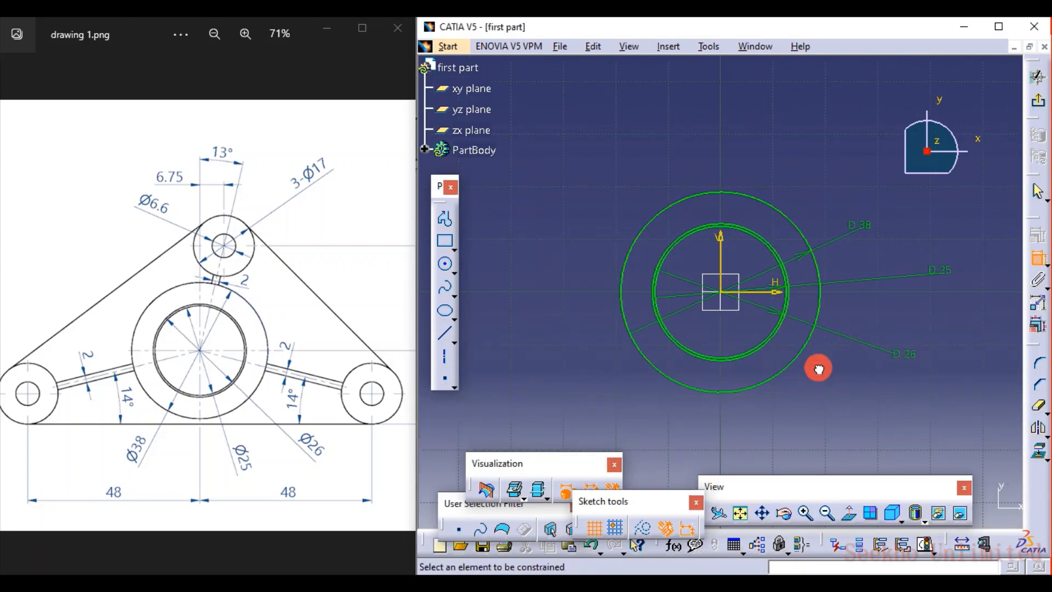
pyautogui.moveTo(812, 349)
pyautogui.mouseDown(button='middle')
pyautogui.moveTo(810, 409)
pyautogui.moveTo(816, 402)
pyautogui.mouseUp(button='middle')
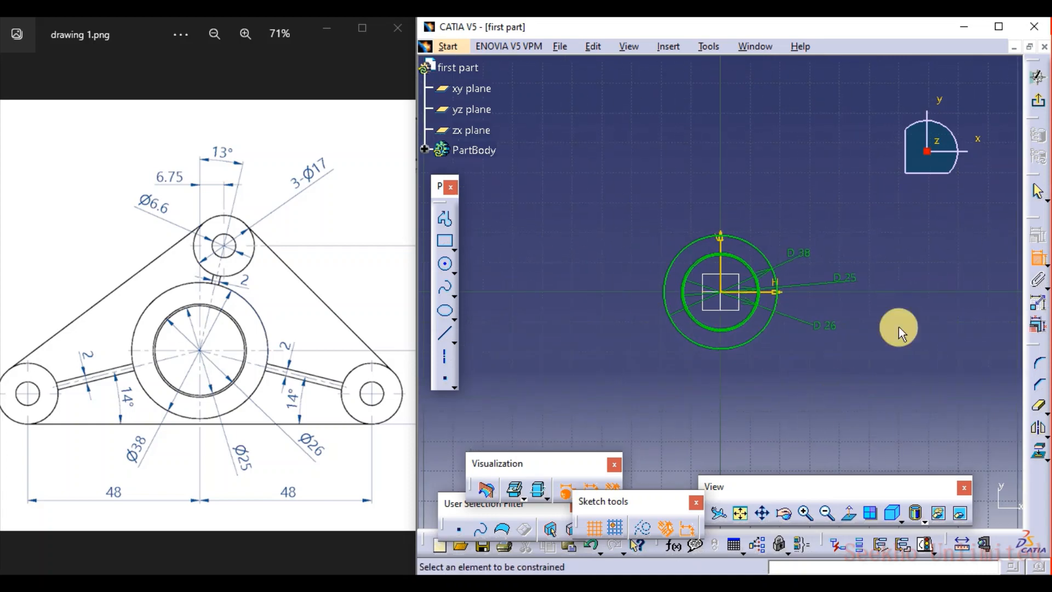
pyautogui.click(1031, 257)
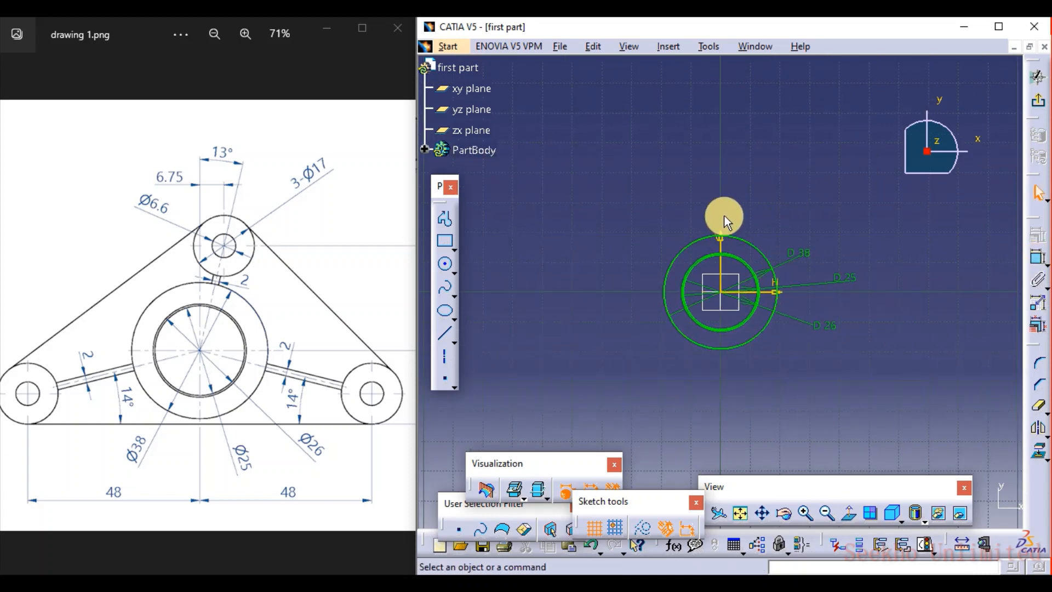
pyautogui.moveTo(683, 195); pyautogui.dragTo(679, 218, button='middle')
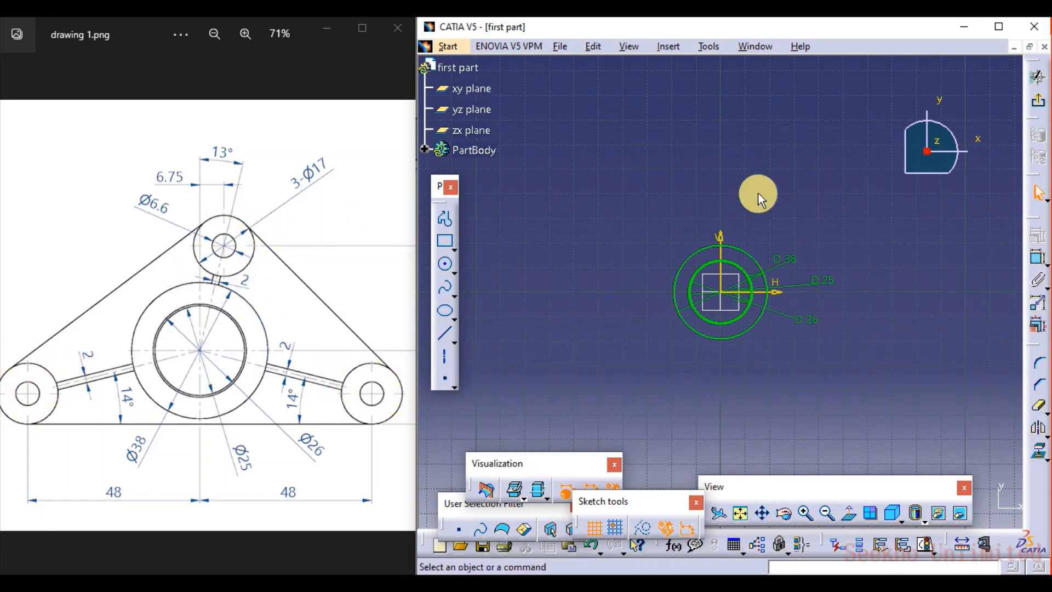
# Draw two concentric circles, about 25 mm and 15 mm in diameter, above and slightly right of the centre circles for the top lobe
pyautogui.click(443, 263)
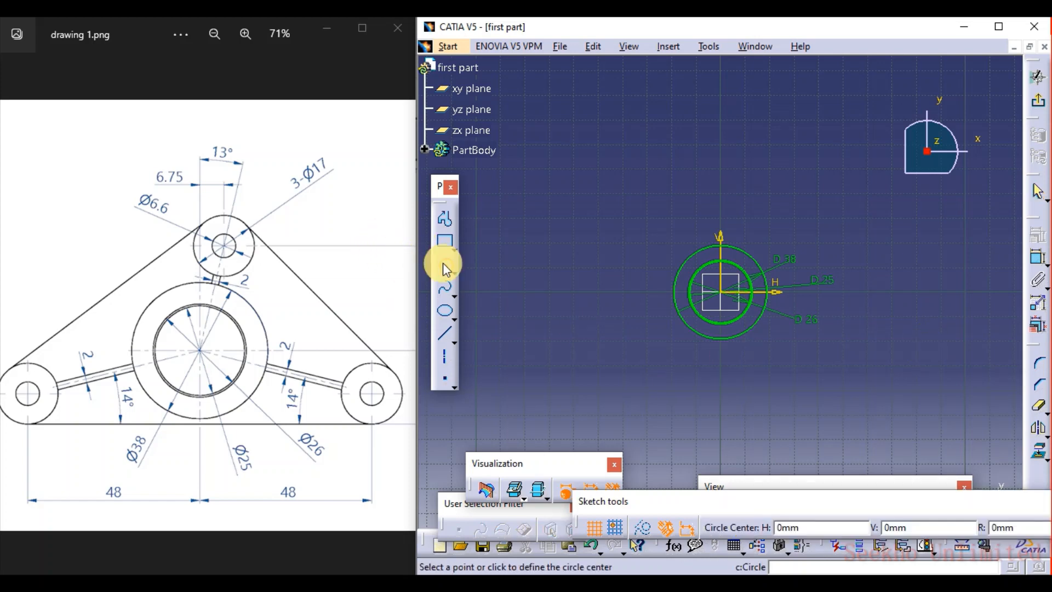
pyautogui.click(744, 141)
pyautogui.click(774, 144)
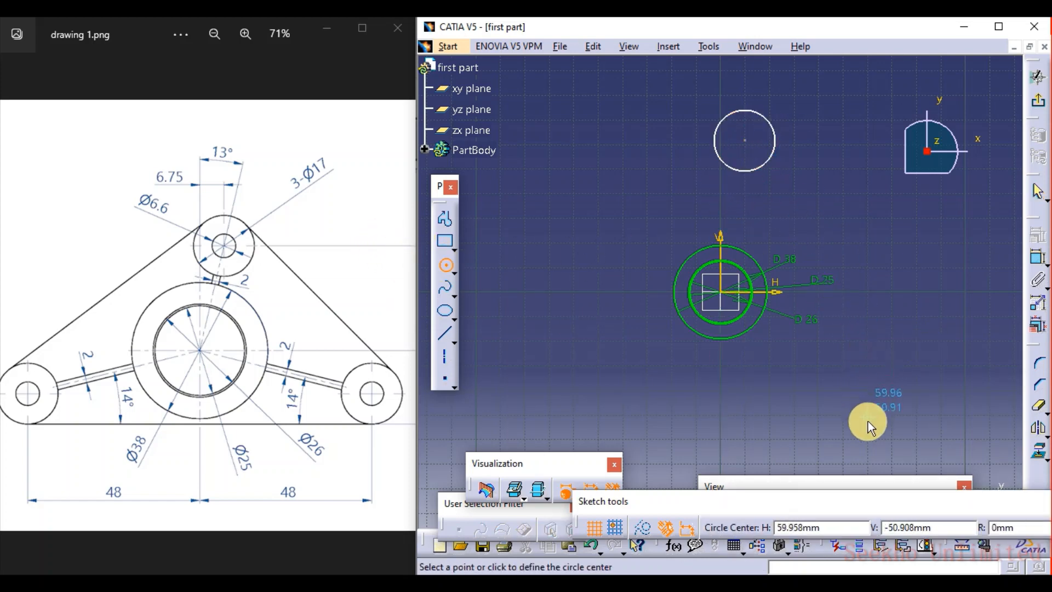
pyautogui.click(756, 143)
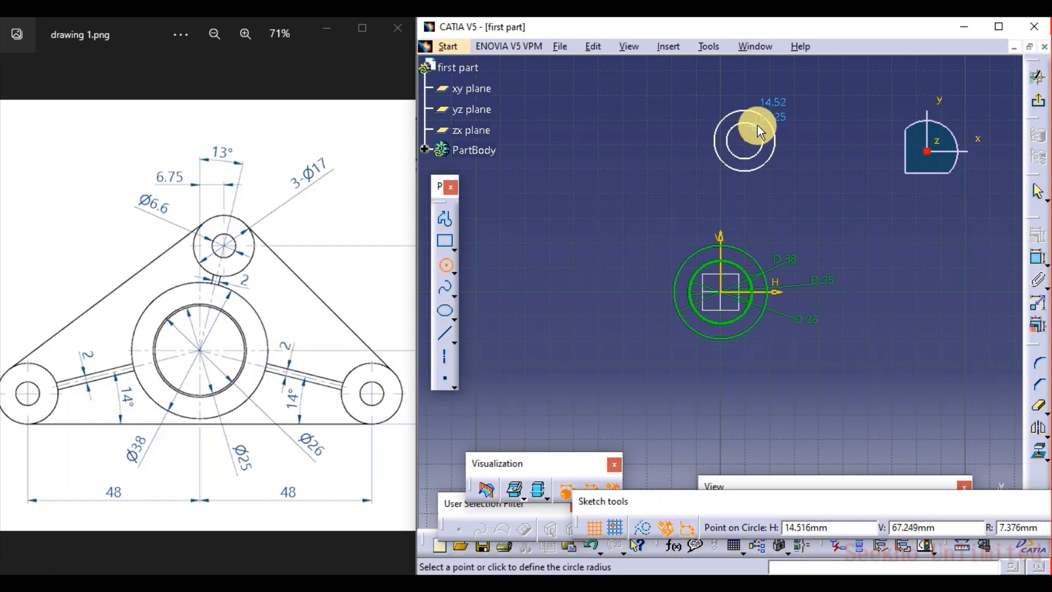
pyautogui.click(757, 124)
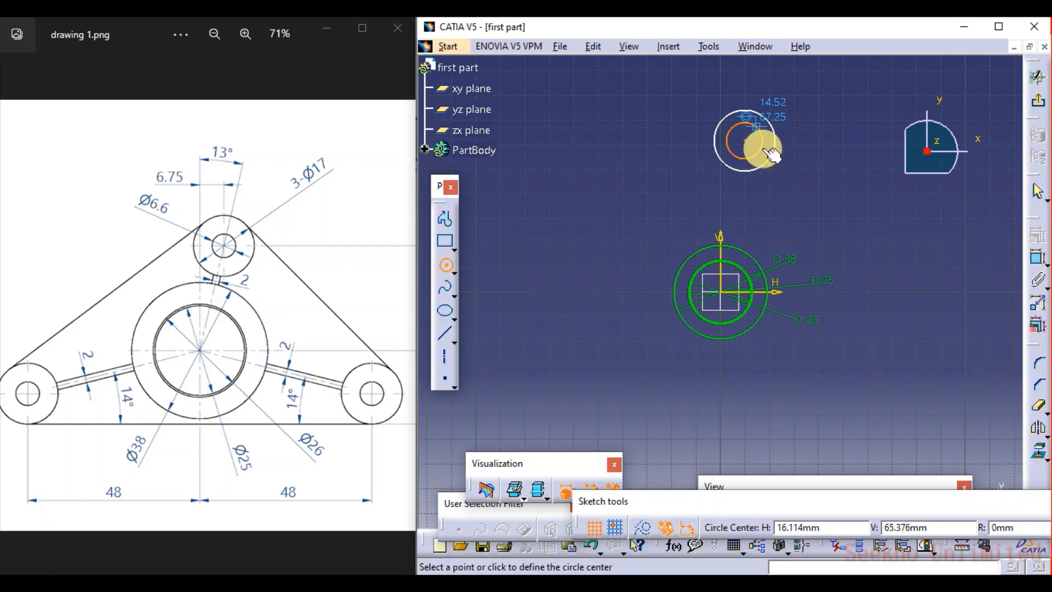
# Draw the lower-right lobe as a circle about 33 mm in diameter with a smaller concentric circle inside it
pyautogui.click(932, 360)
pyautogui.click(951, 328)
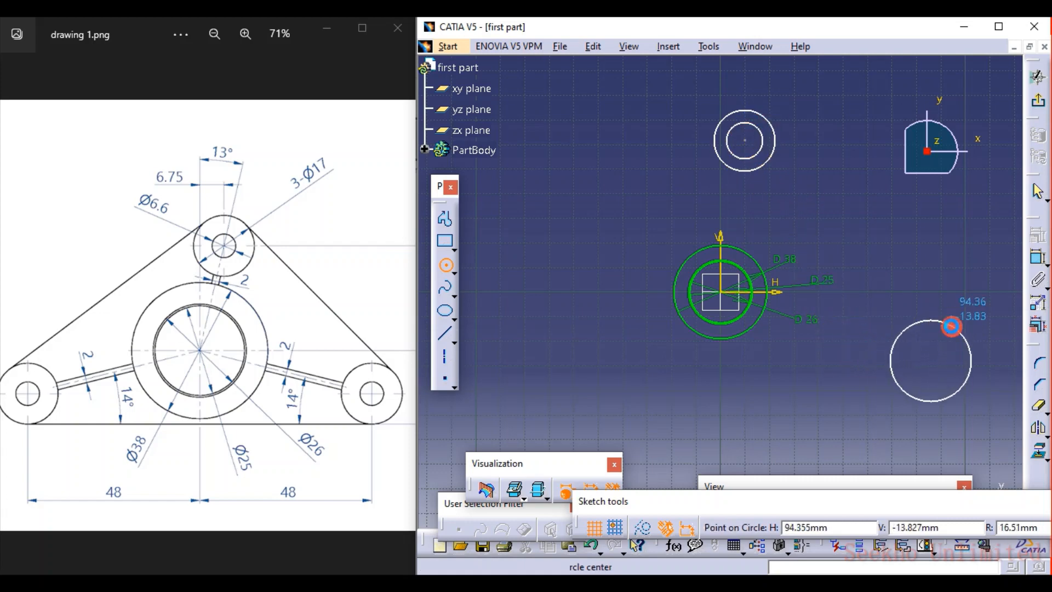
pyautogui.click(931, 361)
pyautogui.click(945, 345)
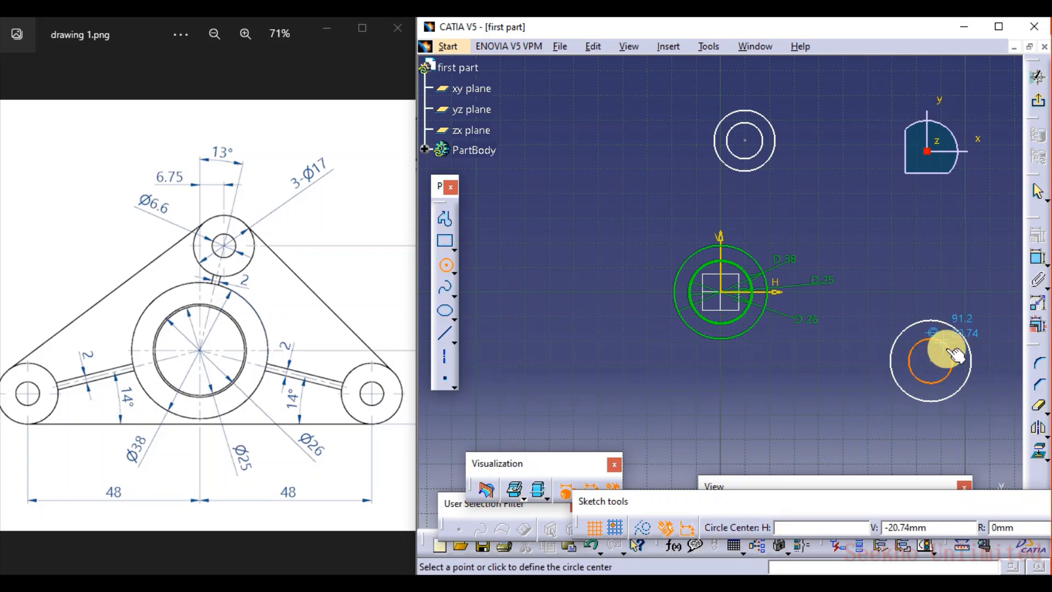
# Draw the lower-left lobe as a circle about 40 mm in diameter containing one about 21 mm, centred slightly above the larger circle's centre
pyautogui.click(564, 339)
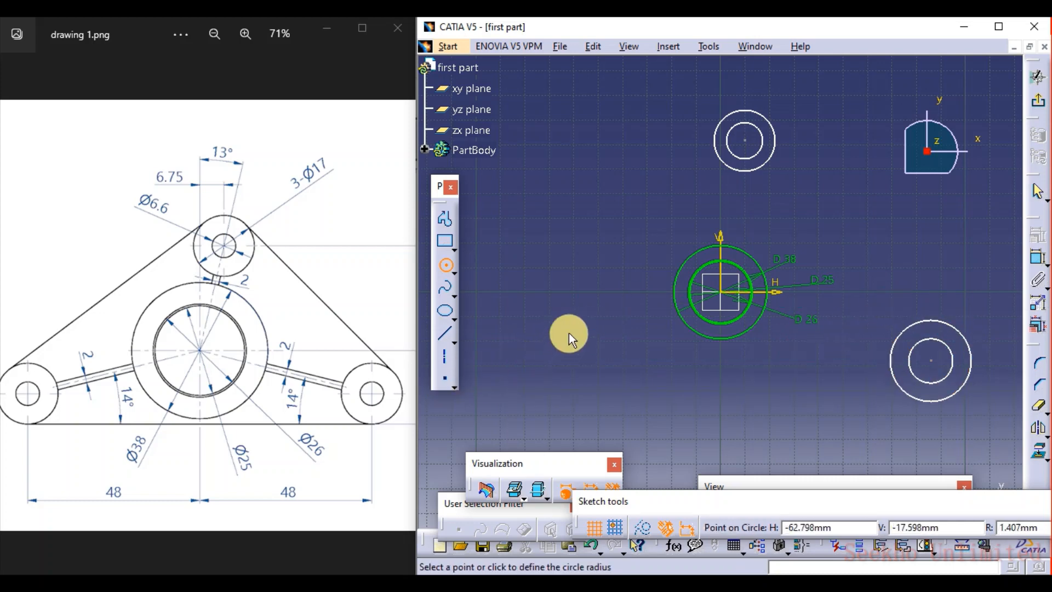
pyautogui.click(594, 300)
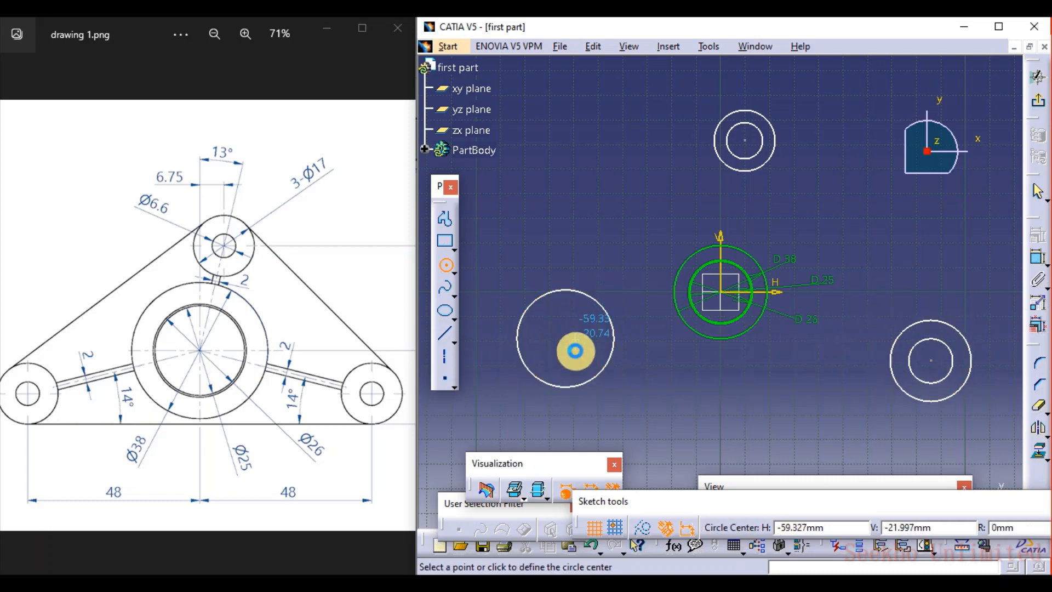
pyautogui.click(565, 324)
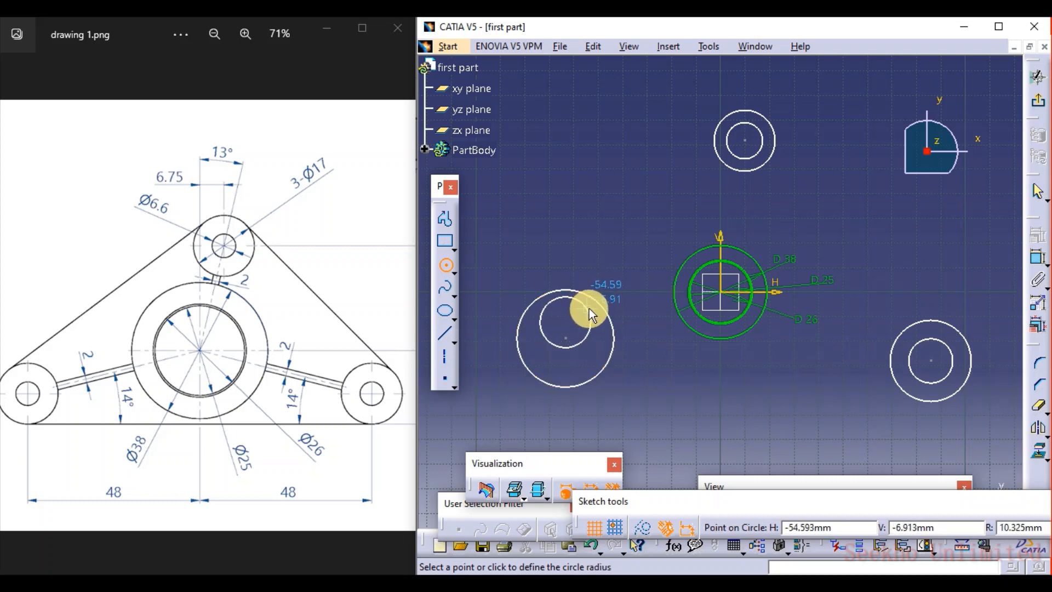
pyautogui.click(589, 308)
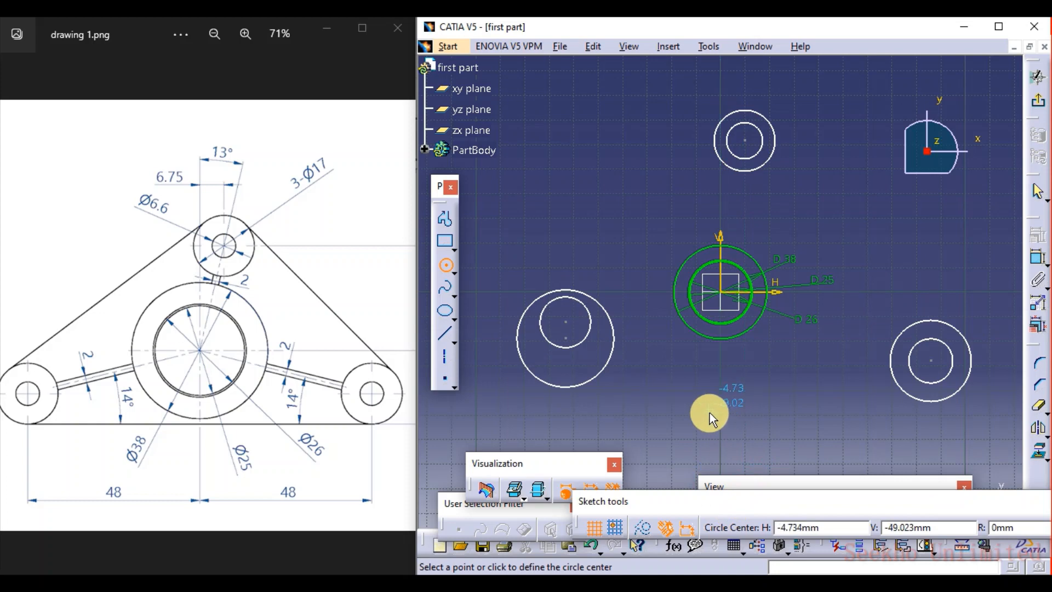
pyautogui.press('Escape')
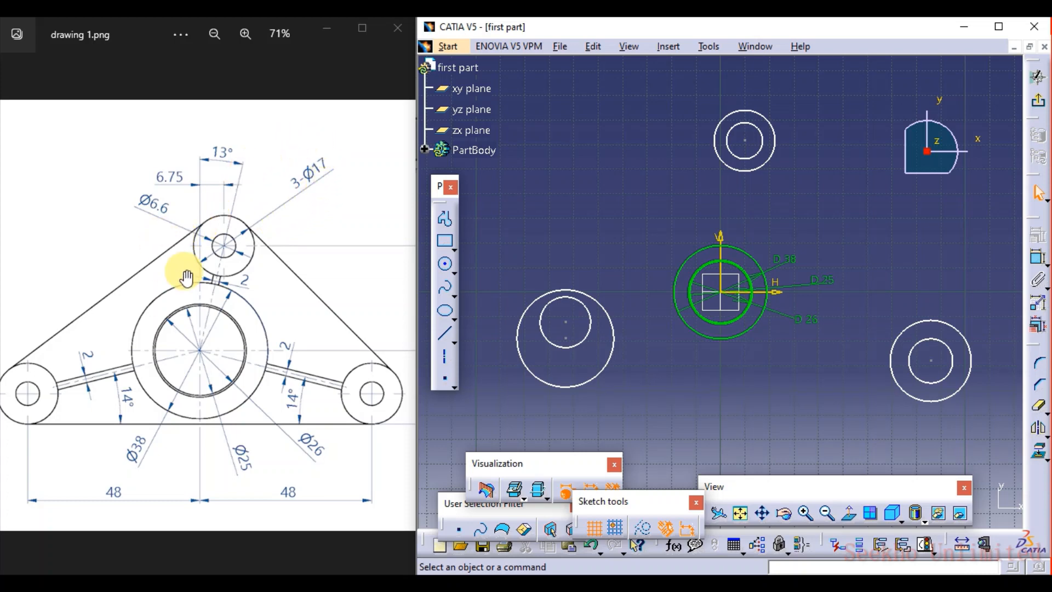
# Dimension the diameter of the top lobe's outer circle and set it to 17 mm
pyautogui.click(1039, 263)
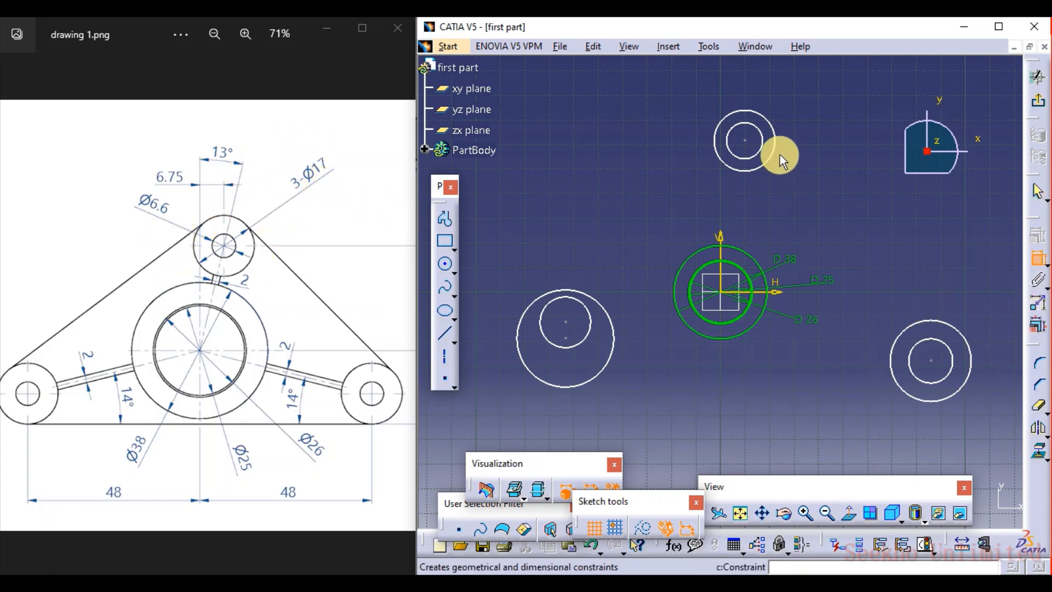
pyautogui.click(772, 135)
pyautogui.click(797, 105)
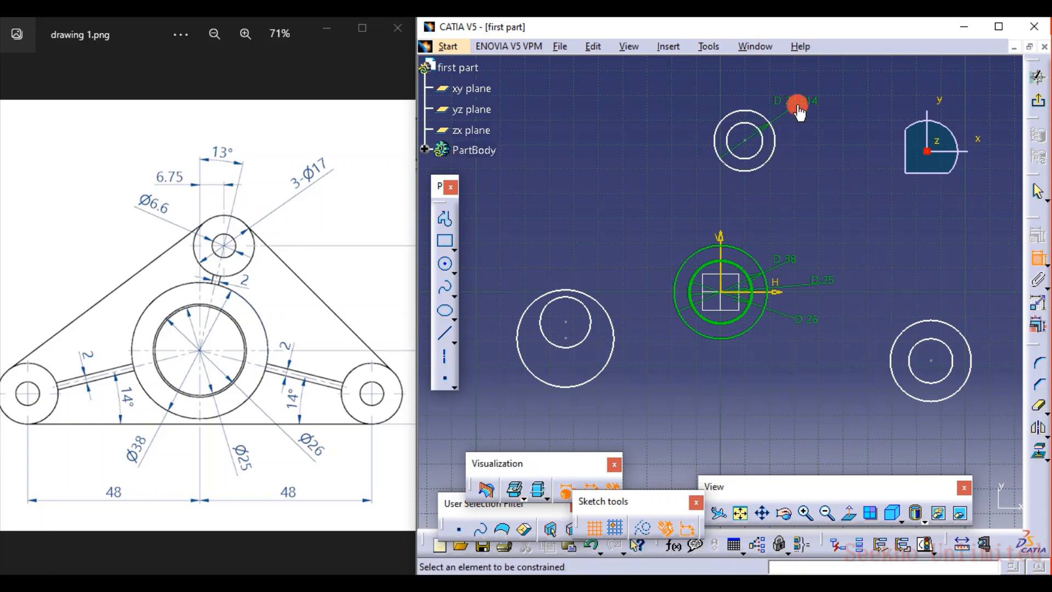
pyautogui.doubleClick(798, 104)
pyautogui.write('17')
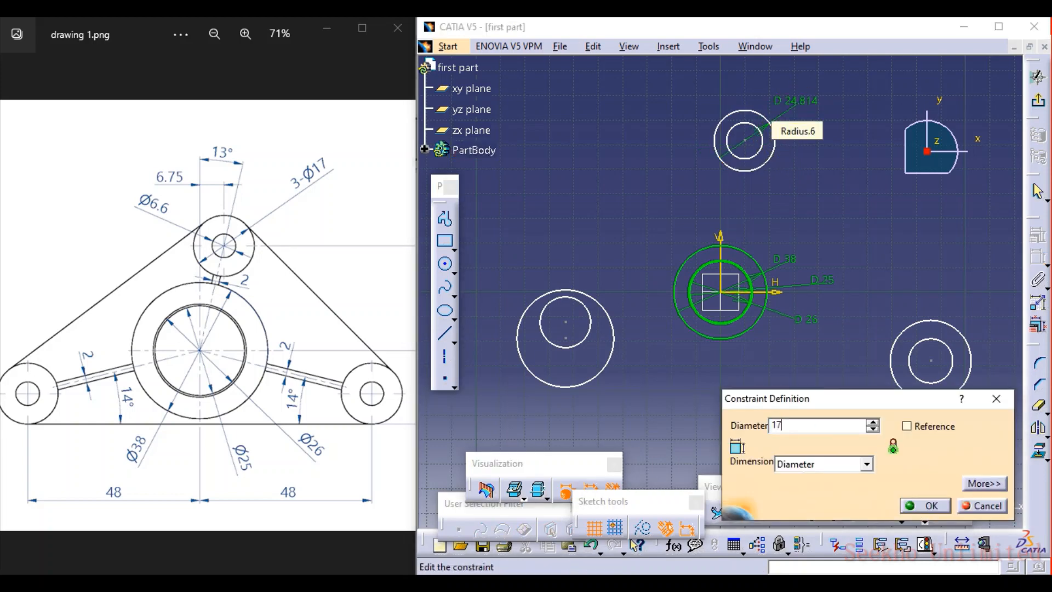
pyautogui.press('Return')
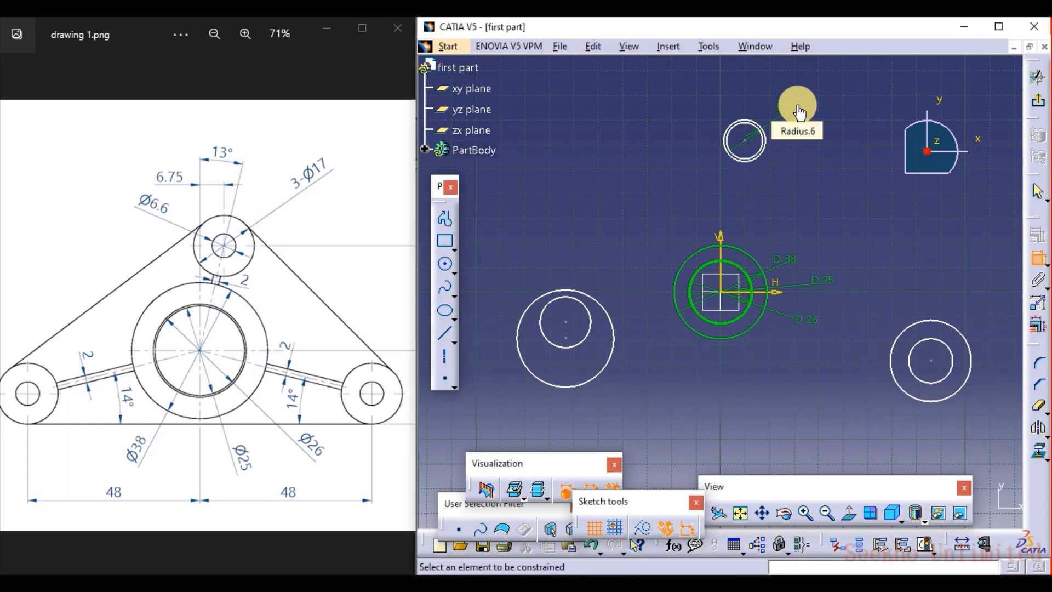
# Dimension the diameter of the top lobe's inner circle and set it to 6.6 mm
pyautogui.click(730, 124)
pyautogui.click(736, 89)
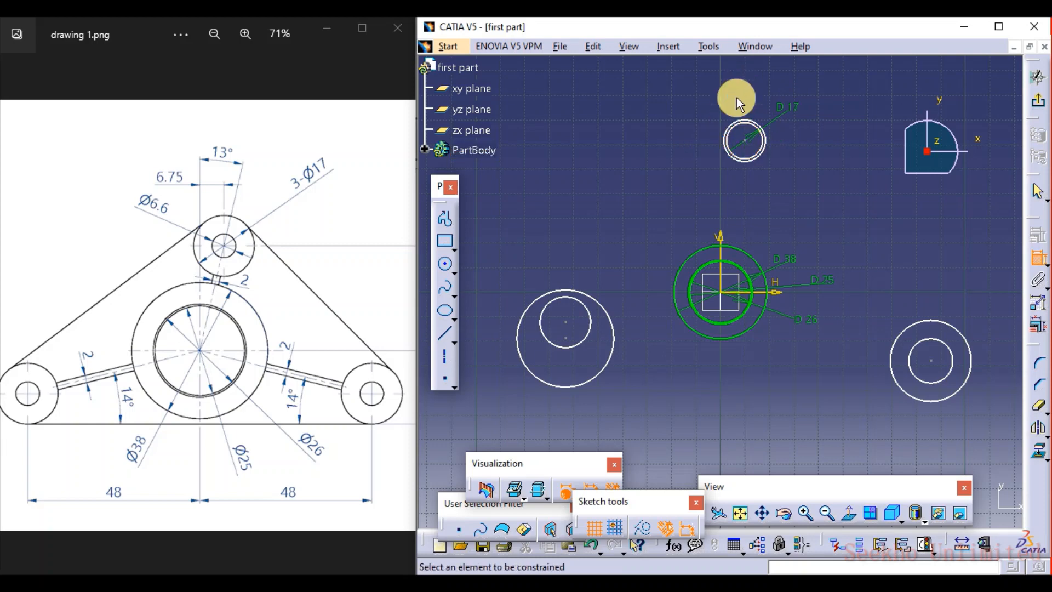
pyautogui.click(741, 115)
pyautogui.click(743, 102)
pyautogui.doubleClick(751, 107)
pyautogui.write('6.6')
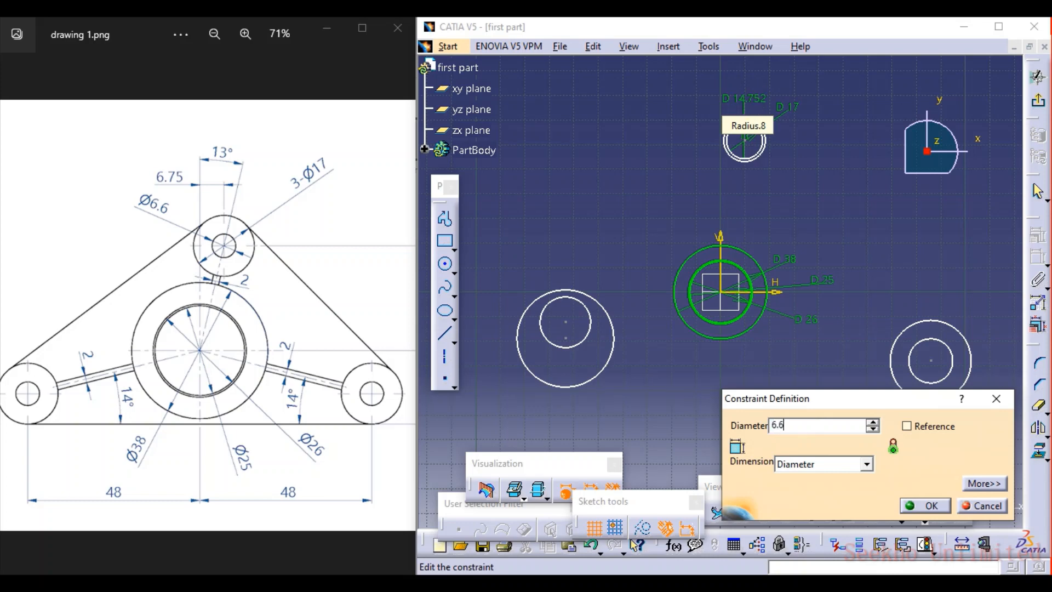
pyautogui.press('Return')
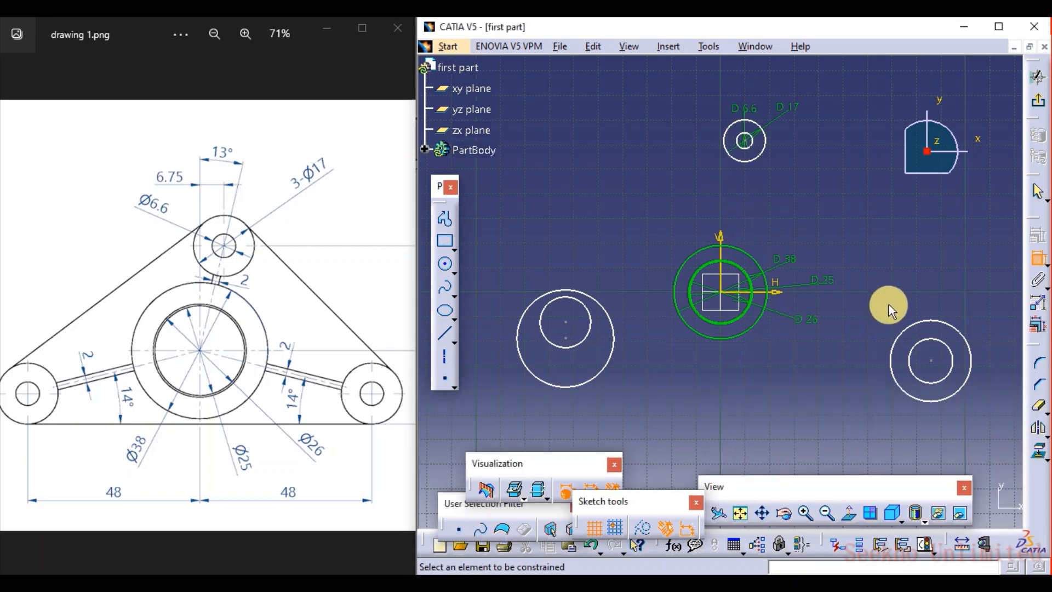
# Dimension the diameter of the lower-right lobe's outer circle and set it to 17 mm
pyautogui.click(937, 322)
pyautogui.click(972, 307)
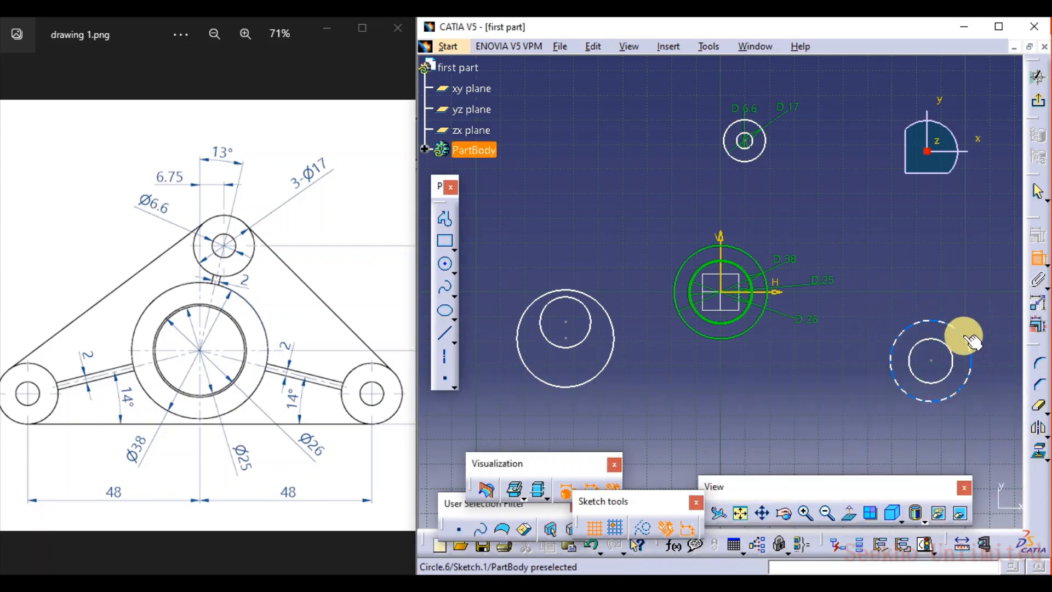
pyautogui.click(963, 336)
pyautogui.click(992, 311)
pyautogui.doubleClick(992, 311)
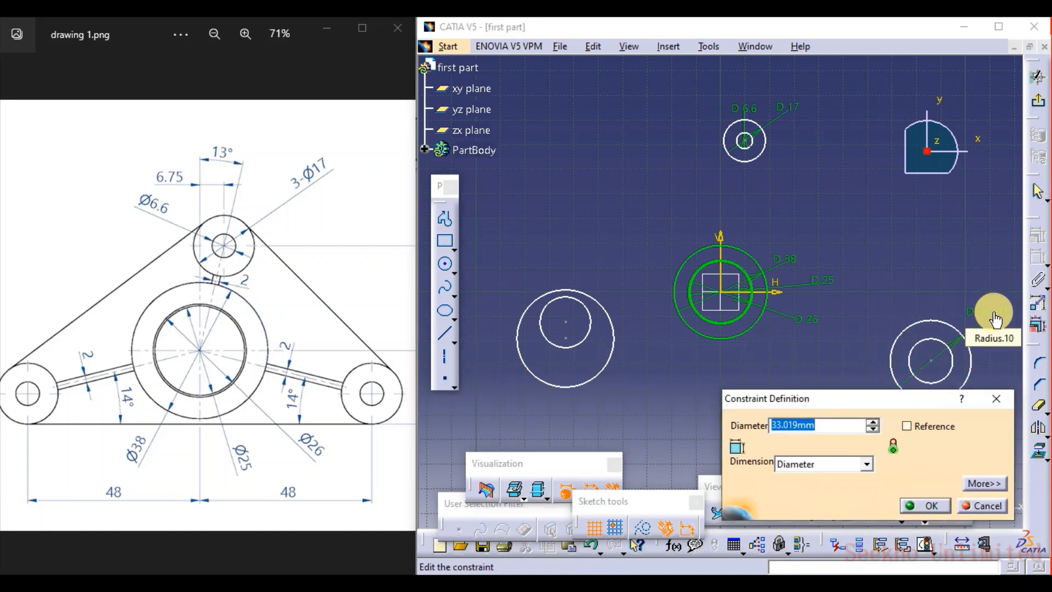
pyautogui.write('17')
pyautogui.press('Return')
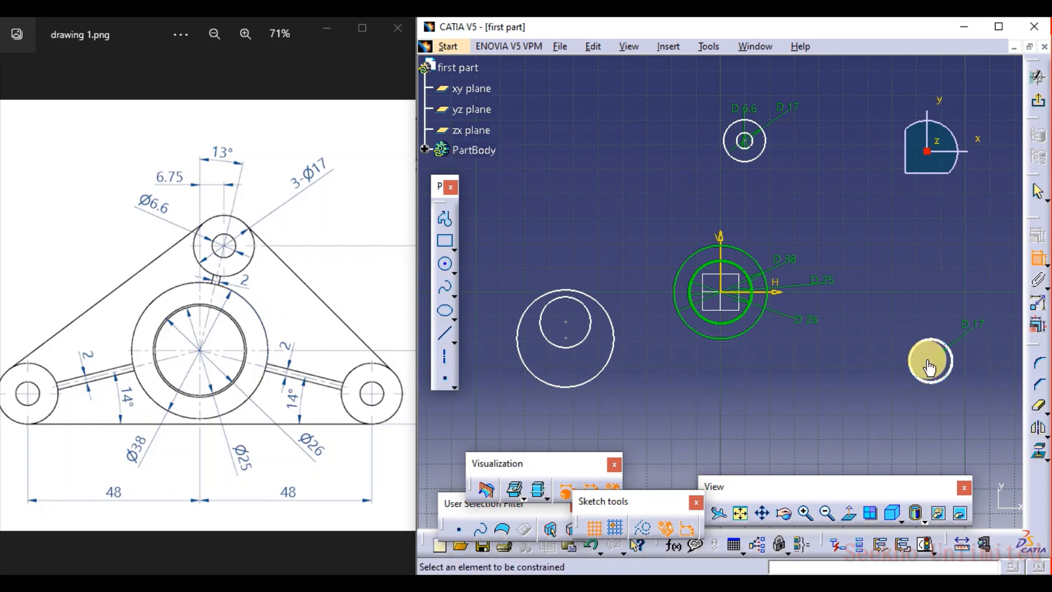
# Enlarge the undimensioned circle of the lower-right lobe to about 30 mm in diameter, clear of the 17 mm circle
pyautogui.press('Escape')
pyautogui.moveTo(938, 380); pyautogui.dragTo(946, 394)
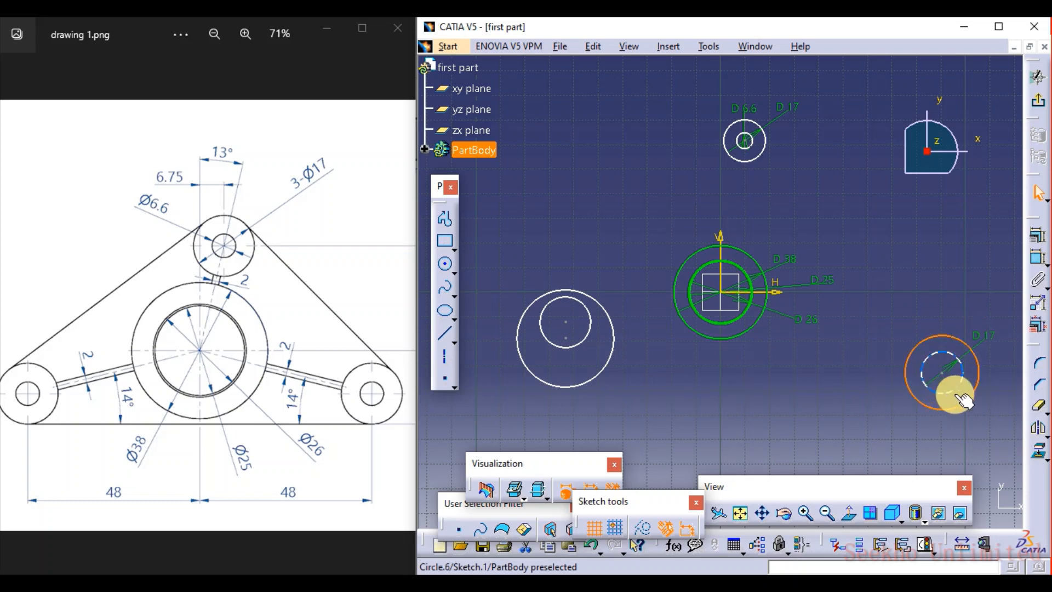
pyautogui.click(986, 286)
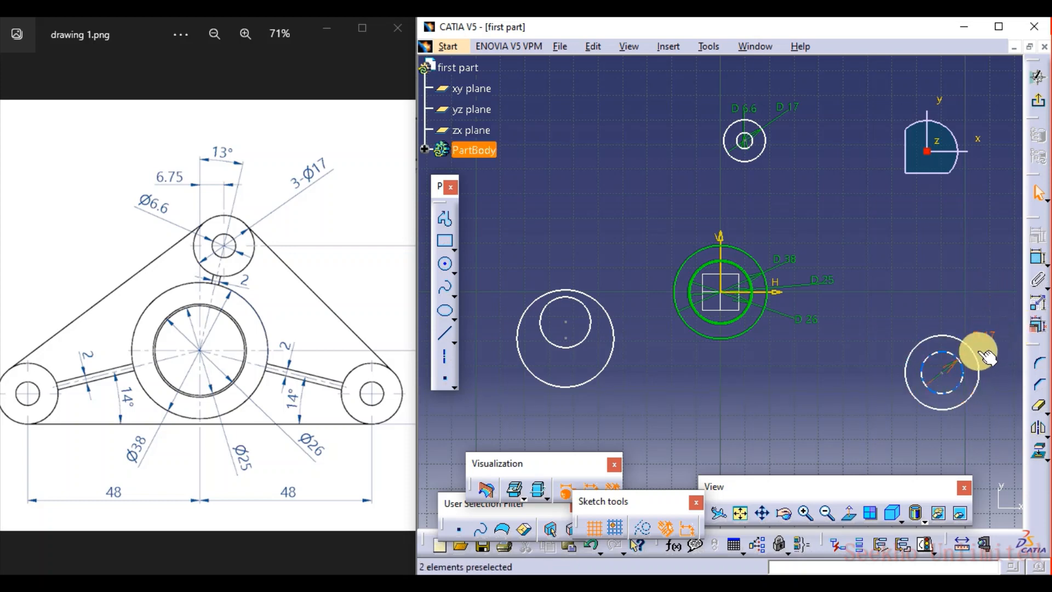
pyautogui.click(967, 368)
pyautogui.click(994, 343)
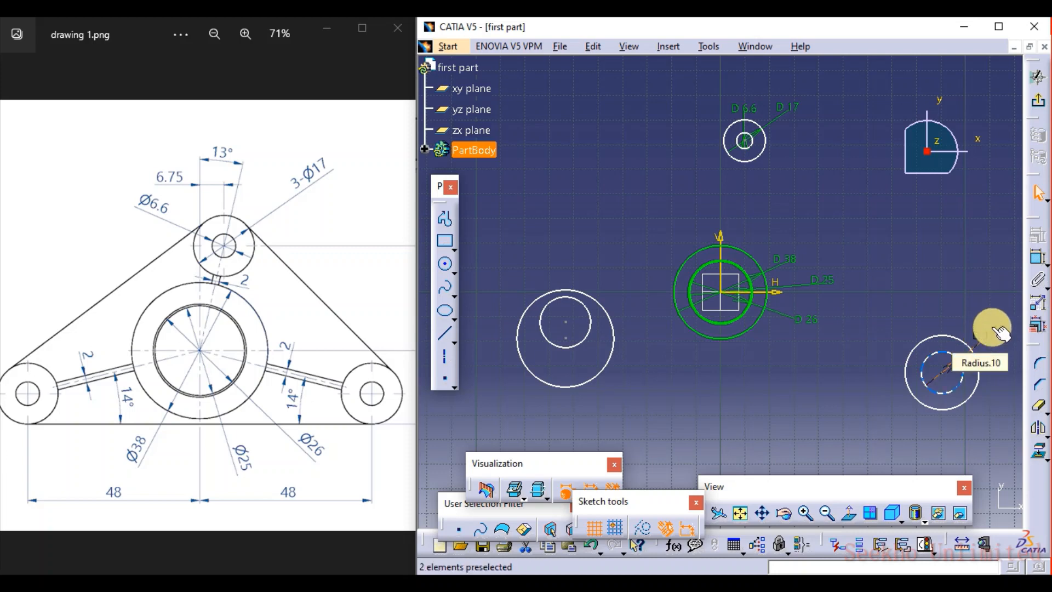
# Dimension the diameter of the enlarged lower-right lobe circle and set it to 6.6 mm as the inner hole
pyautogui.click(1039, 258)
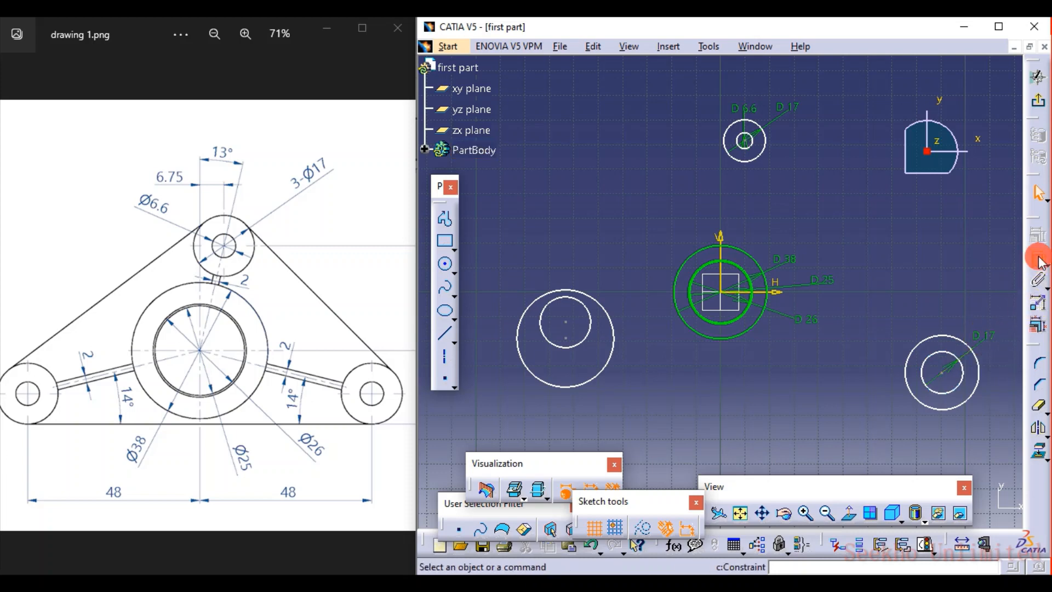
pyautogui.click(962, 336)
pyautogui.click(966, 317)
pyautogui.doubleClick(962, 315)
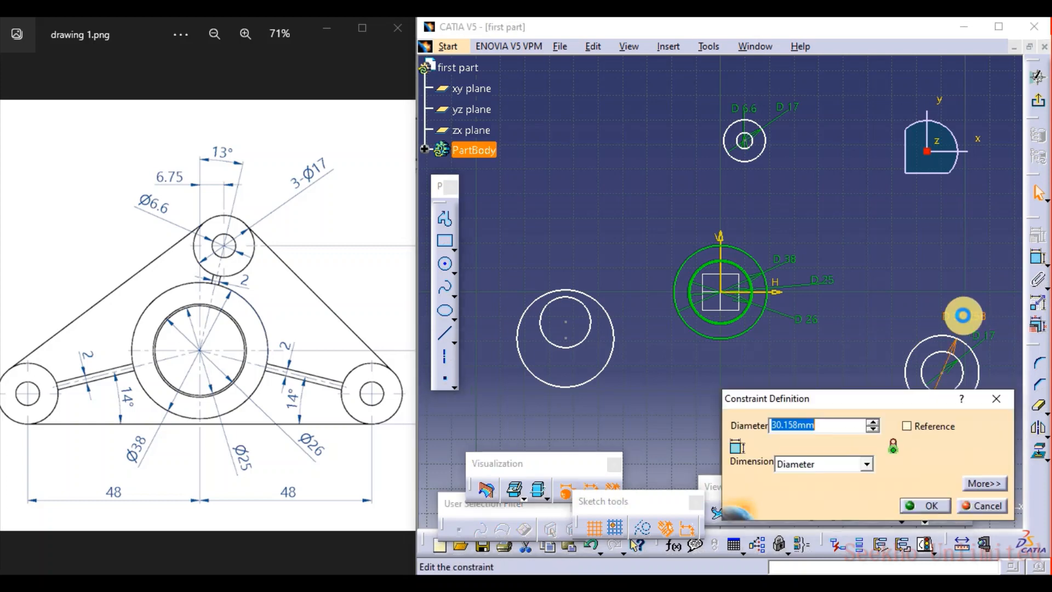
pyautogui.write('17')
pyautogui.press('Return')
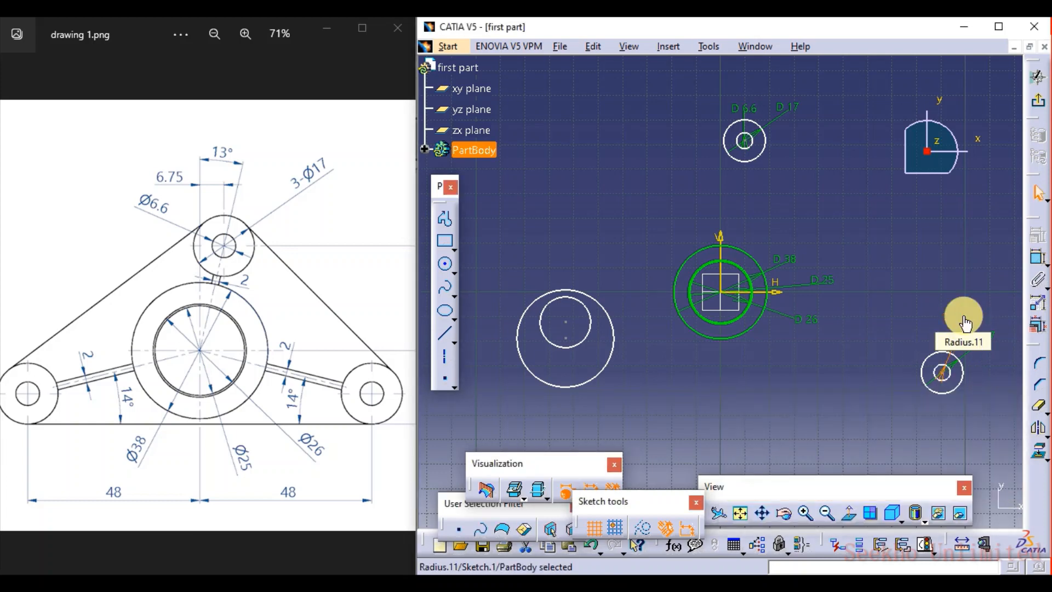
# Dimension the diameter of the lower-left lobe's larger circle and set it to 17 mm
pyautogui.click(1038, 259)
pyautogui.click(559, 351)
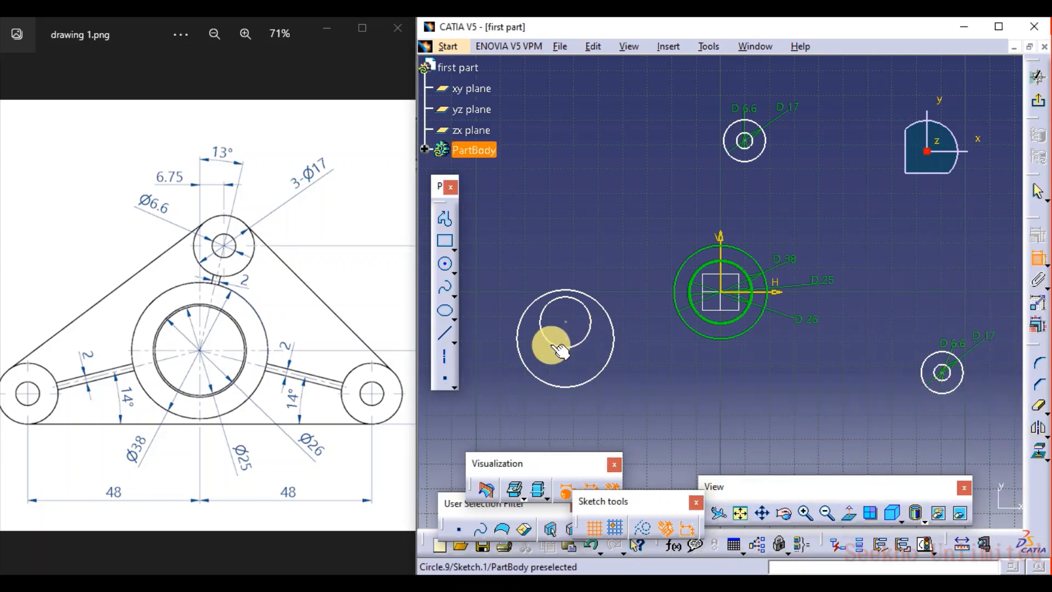
pyautogui.click(584, 296)
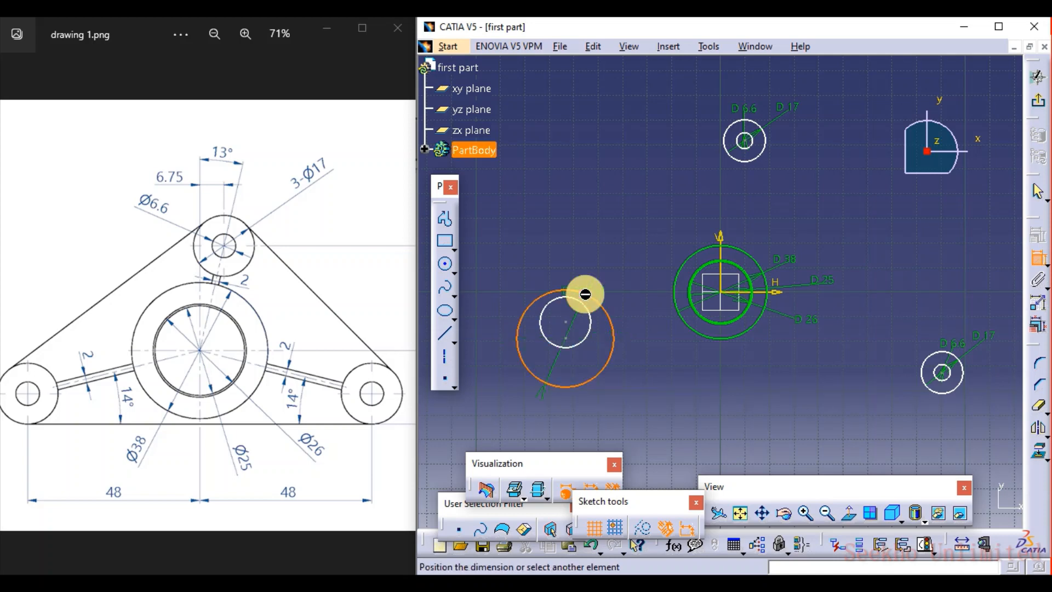
pyautogui.click(601, 239)
pyautogui.doubleClick(600, 236)
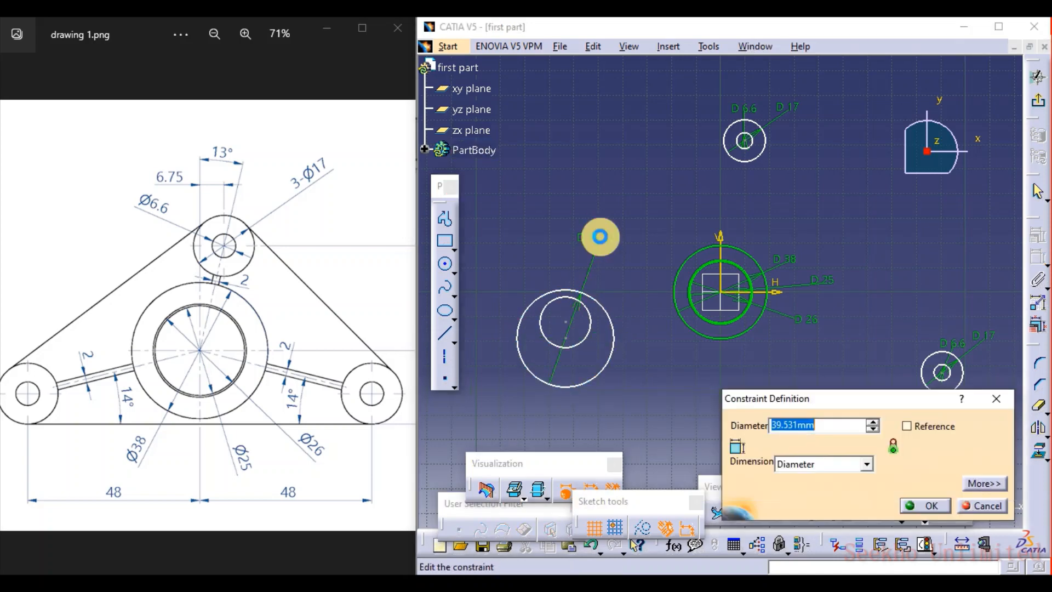
pyautogui.write('17')
pyautogui.press('Return')
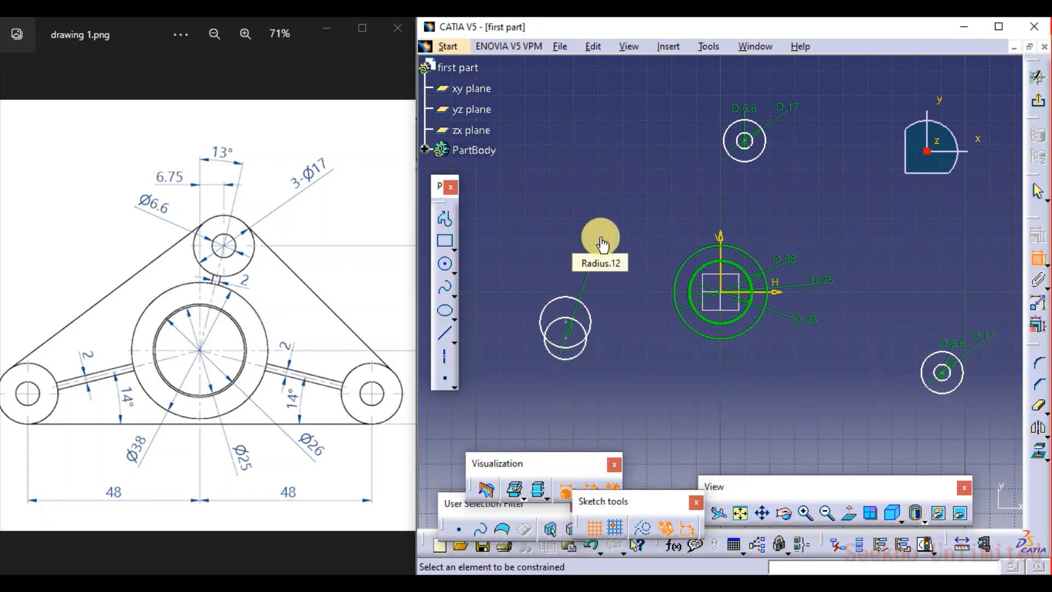
# Dimension the diameter of the lower-left lobe's off-centre hole circle and set it to 6.6 mm
pyautogui.click(559, 301)
pyautogui.click(537, 274)
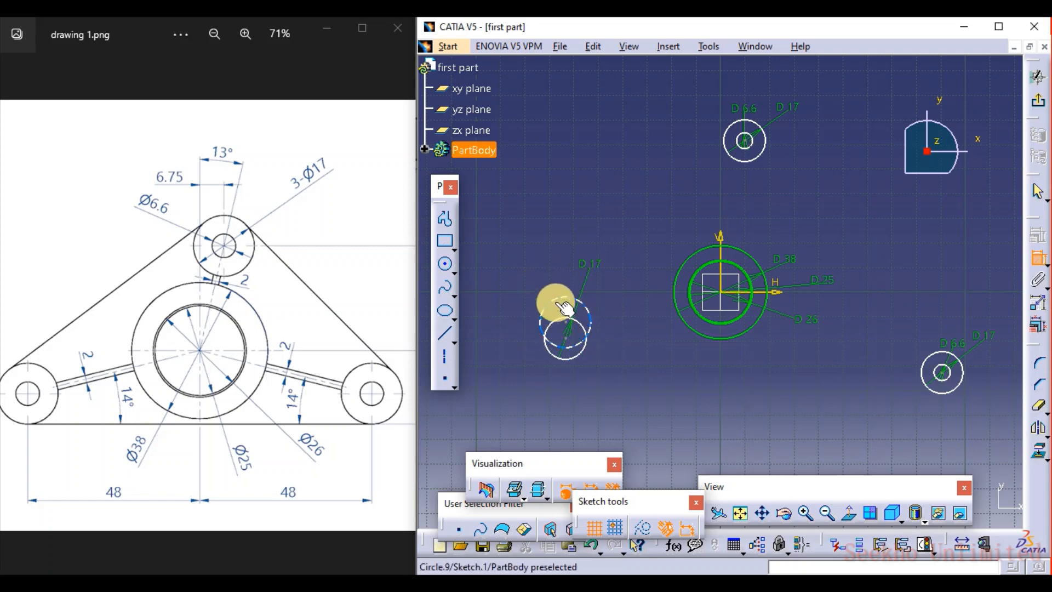
pyautogui.click(556, 301)
pyautogui.click(541, 278)
pyautogui.doubleClick(542, 284)
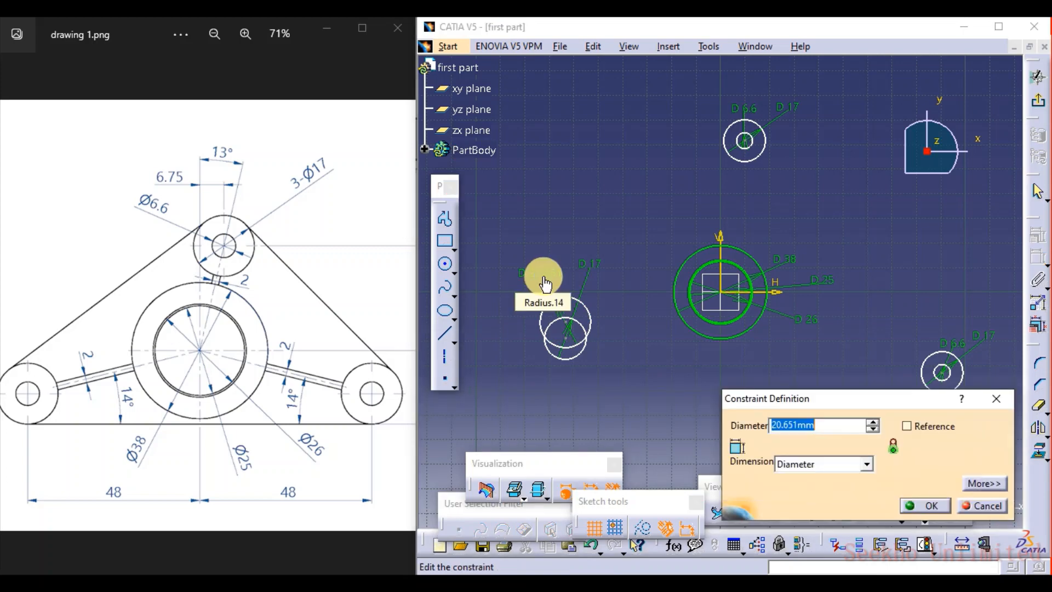
pyautogui.write('17')
pyautogui.press('Return')
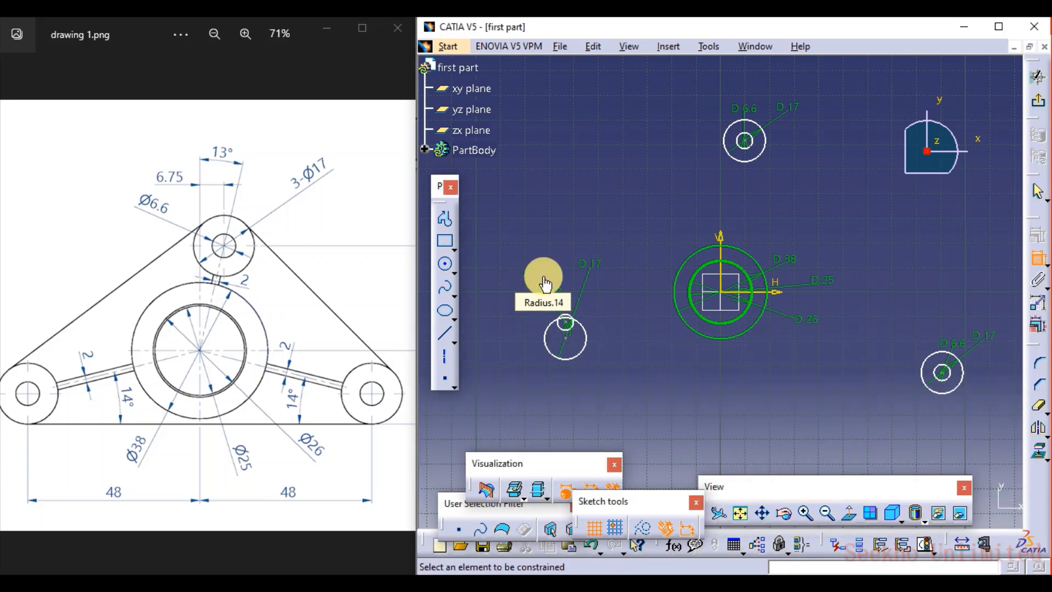
# Apply a coincidence between the centres of the lower-left lobe's 6.6 mm and 17 mm circles
pyautogui.click(573, 343)
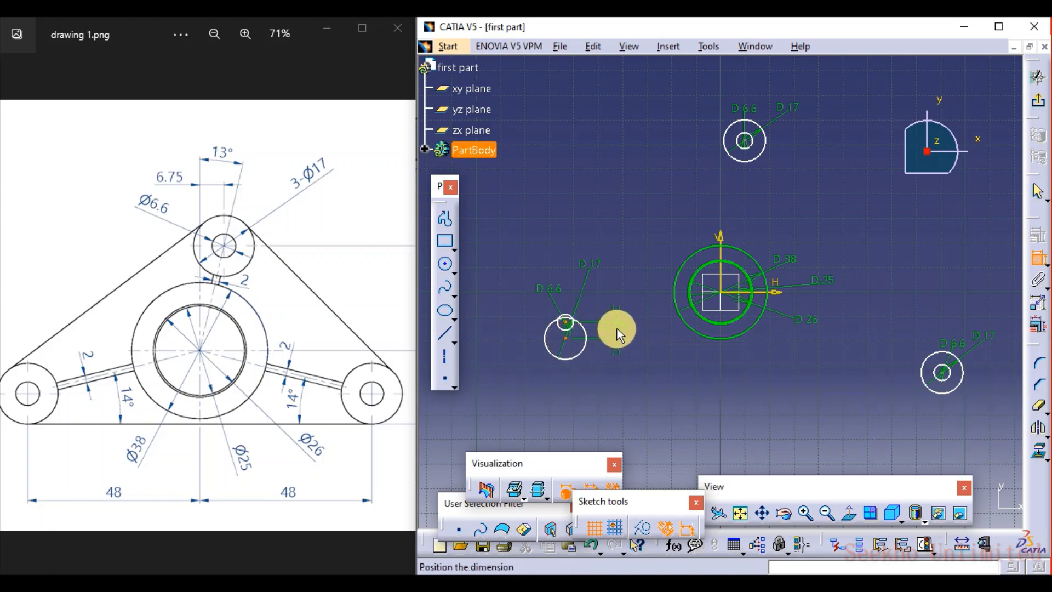
pyautogui.rightClick(617, 328)
pyautogui.click(665, 438)
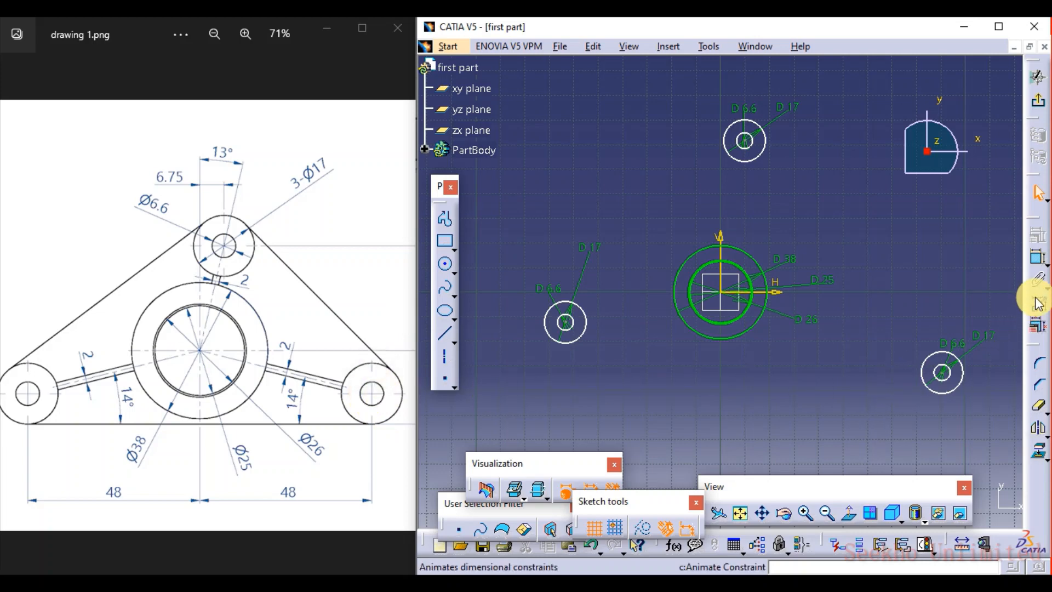
# Dimension the horizontal distance from the lower-right lobe's centre to the vertical axis and set it to 48 mm
pyautogui.click(1039, 261)
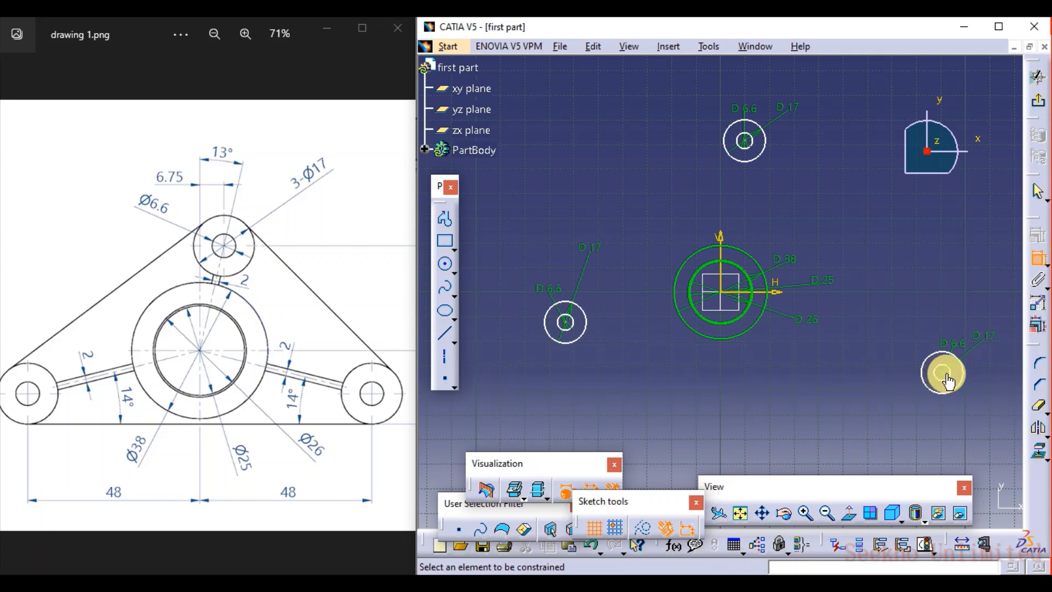
pyautogui.click(943, 378)
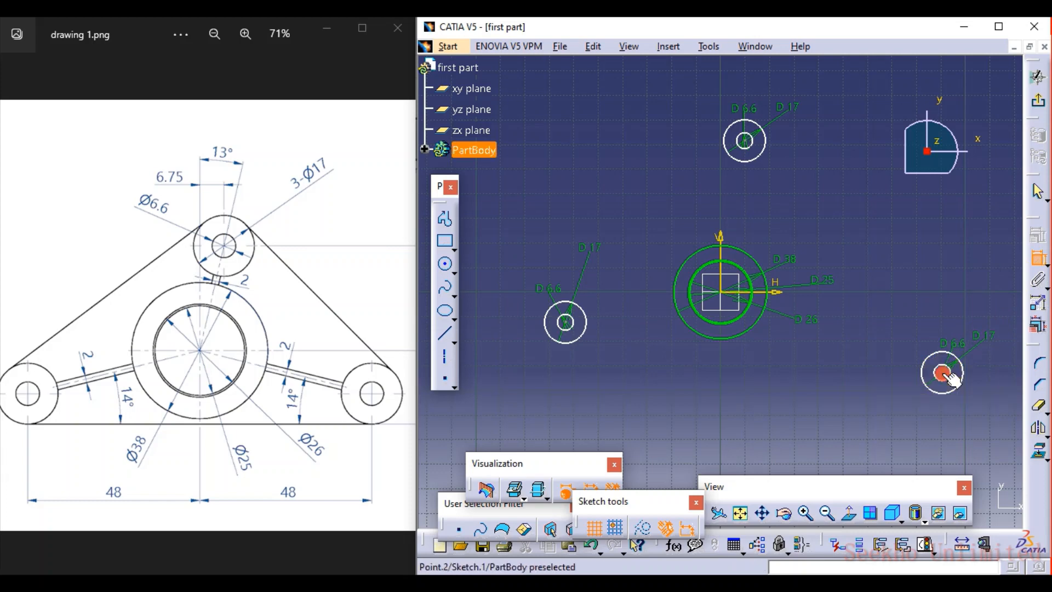
pyautogui.click(726, 278)
pyautogui.click(840, 345)
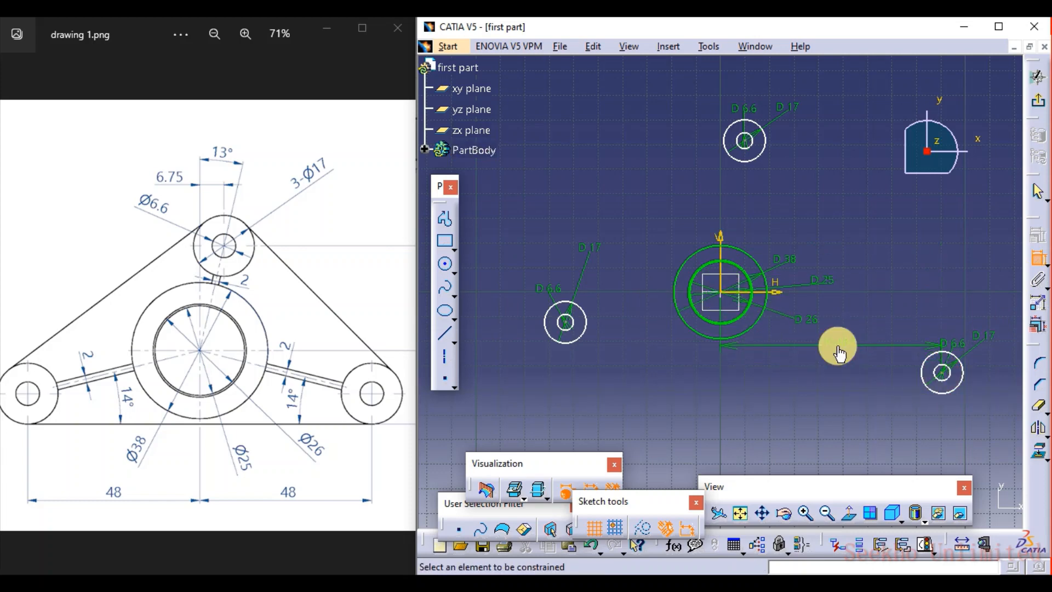
pyautogui.doubleClick(841, 346)
pyautogui.write('48')
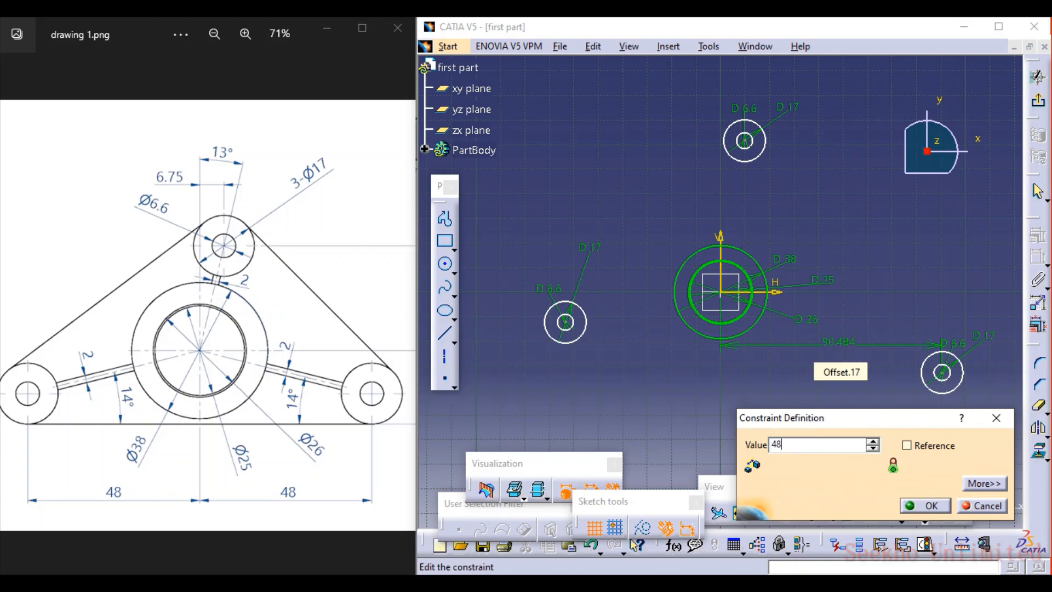
pyautogui.press('Return')
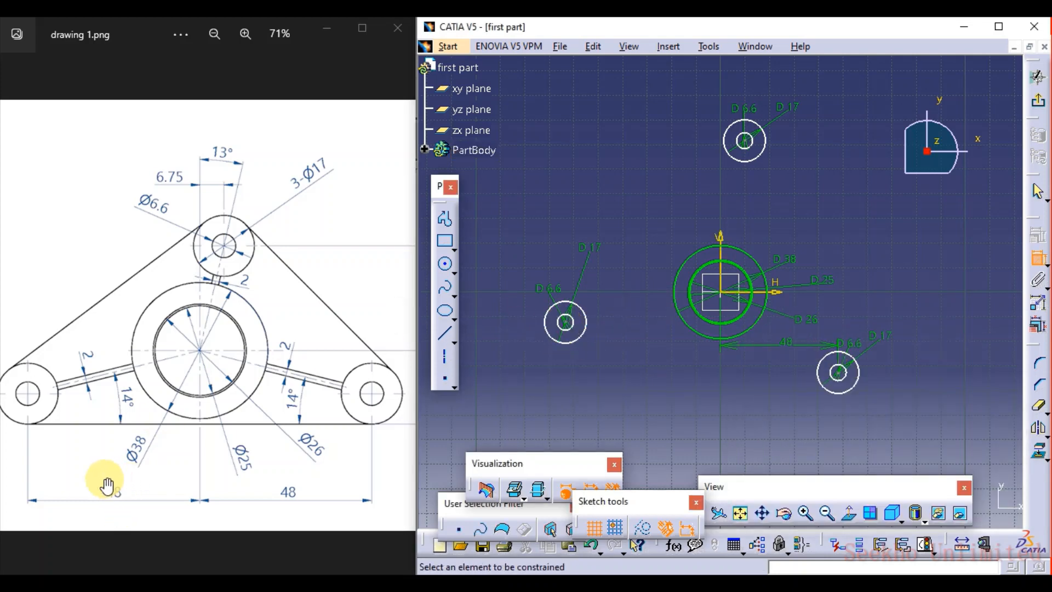
pyautogui.click(570, 326)
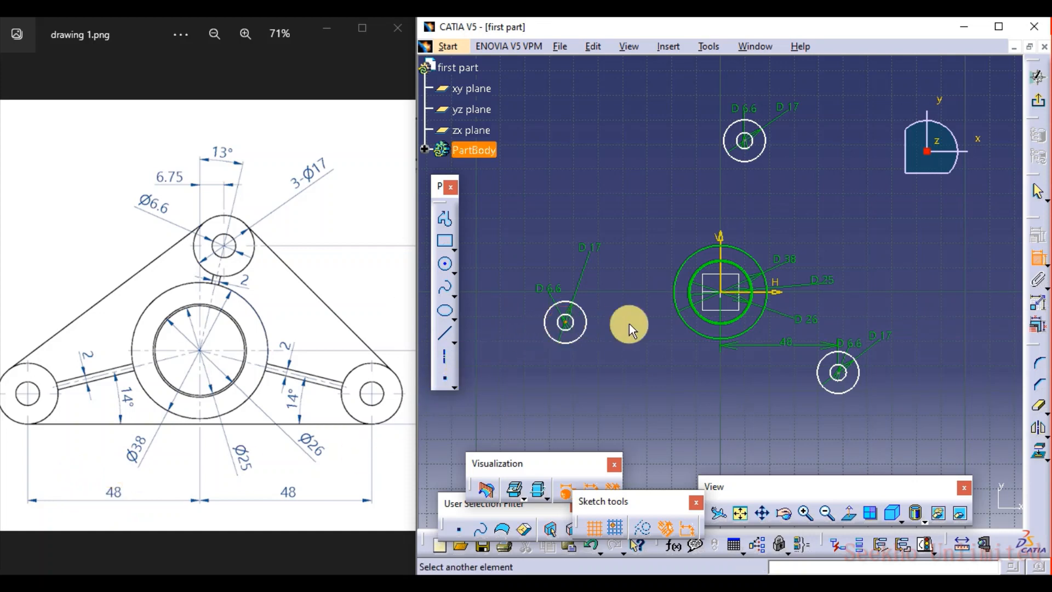
pyautogui.click(719, 249)
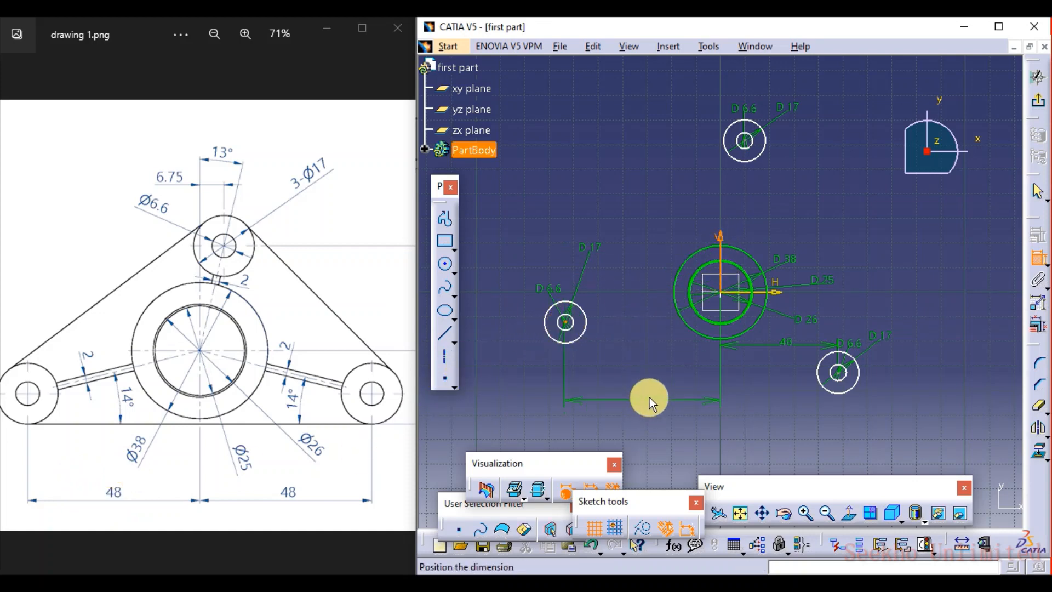
pyautogui.click(648, 380)
# Dimension the horizontal distance from the lower-left lobe's 6.6 mm hole centre to the vertical axis and set it to 48 mm
pyautogui.click(567, 323)
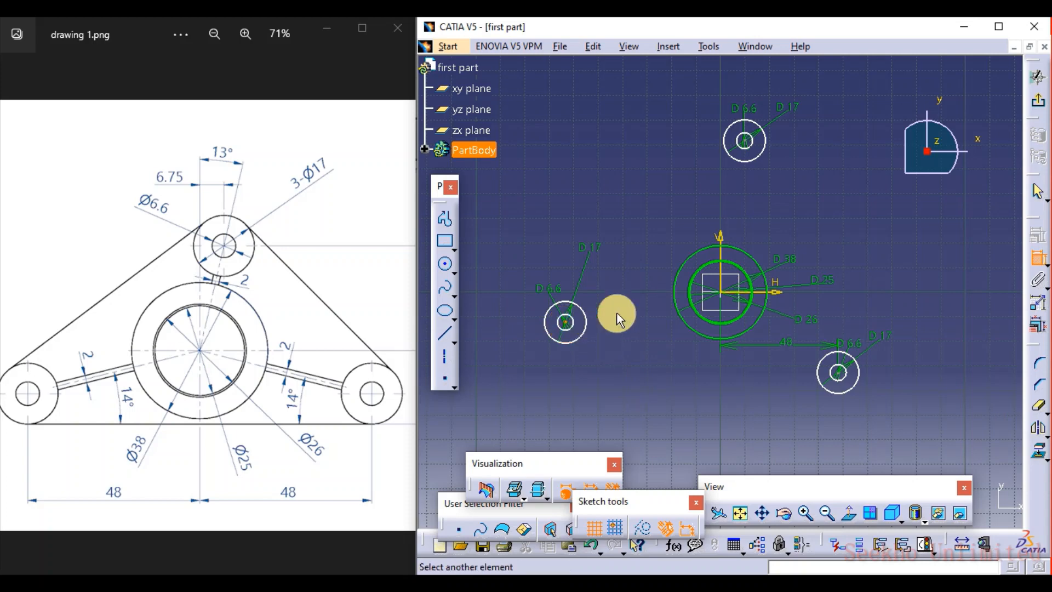
pyautogui.click(718, 271)
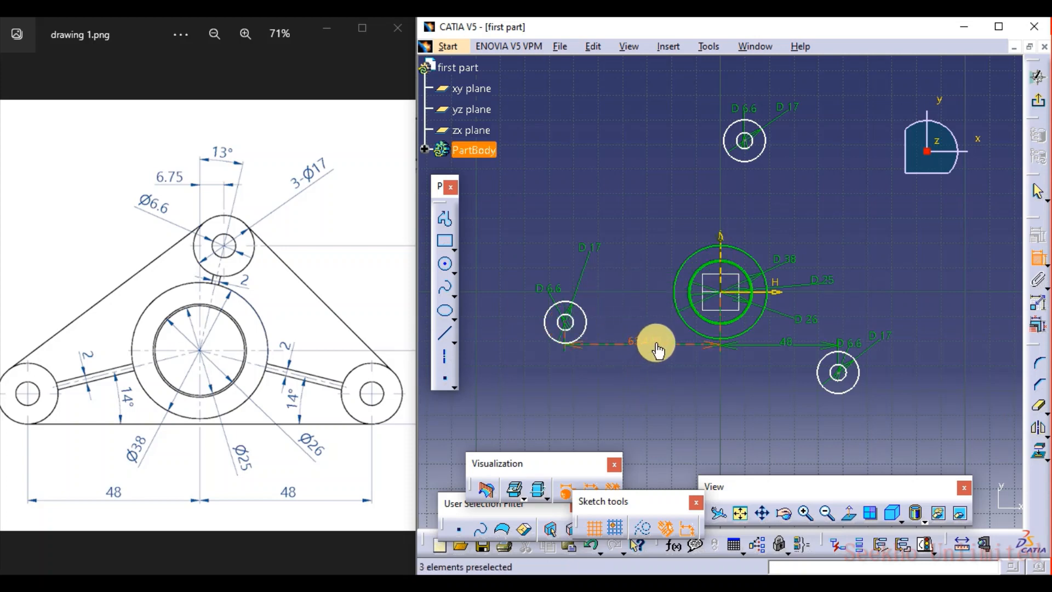
pyautogui.click(638, 346)
pyautogui.doubleClick(639, 341)
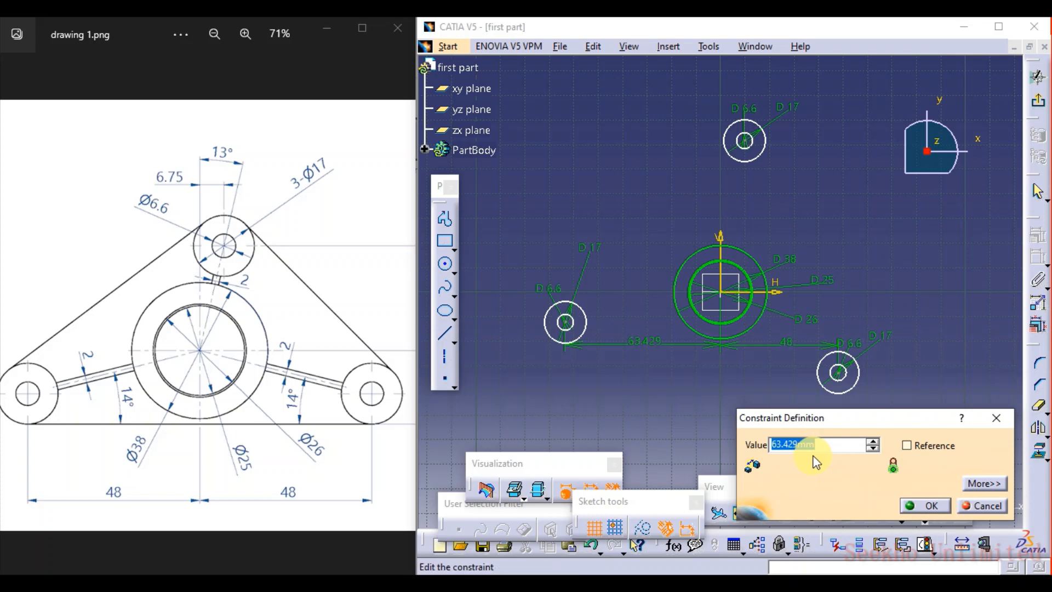
pyautogui.write('48')
pyautogui.press('Return')
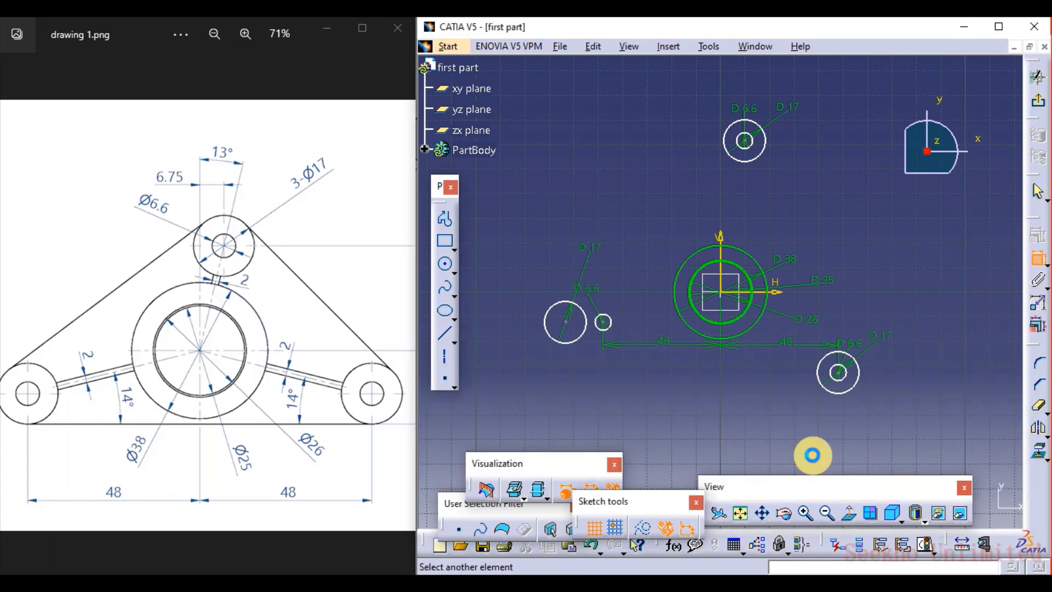
# Dimension the horizontal distance from the lower-left lobe's 17 mm circle centre to the vertical axis and set it to 48 mm
pyautogui.click(566, 321)
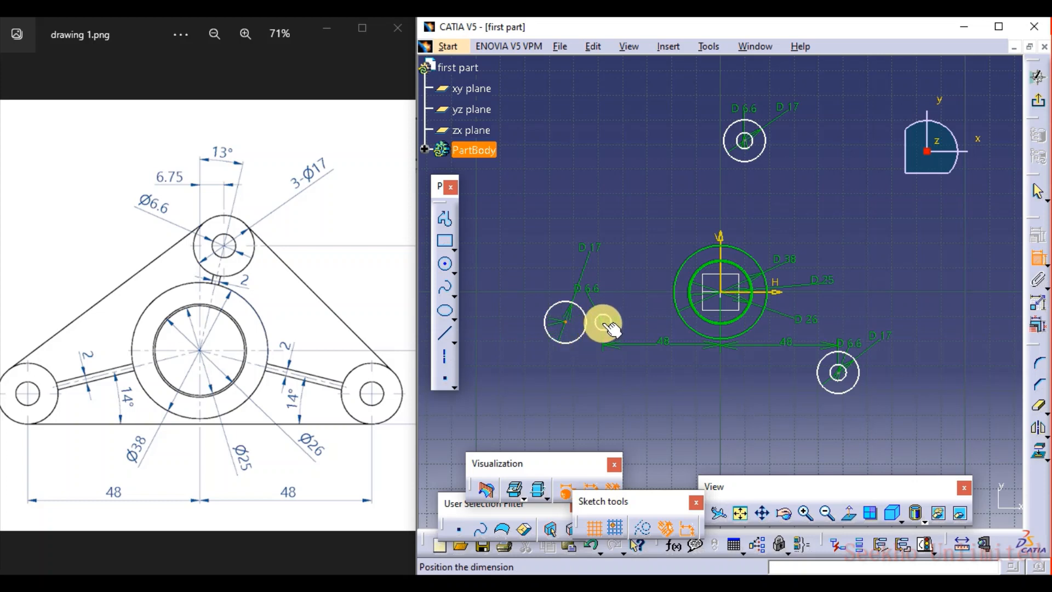
pyautogui.click(698, 278)
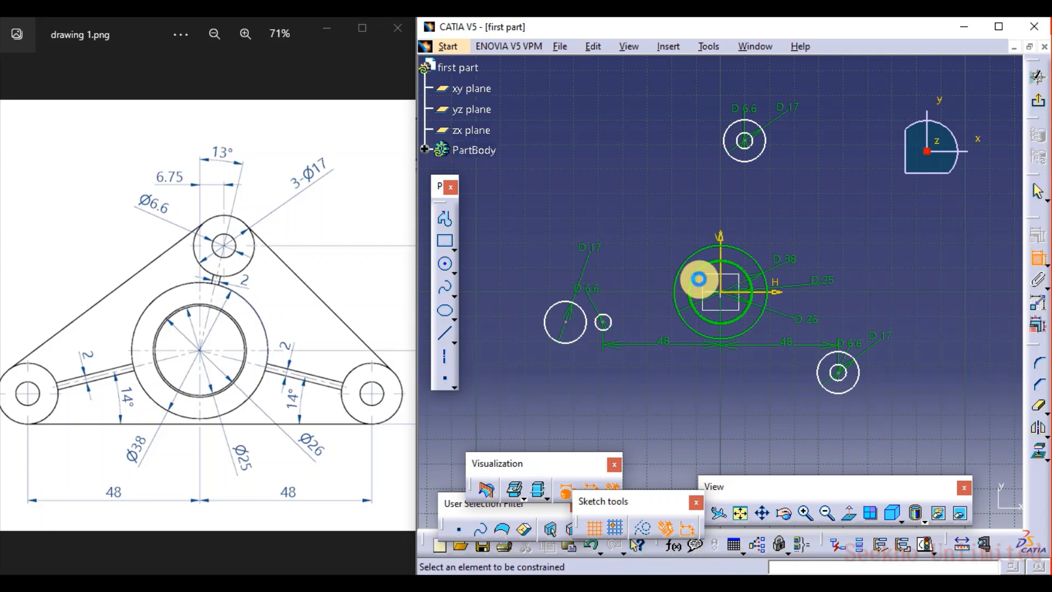
pyautogui.click(567, 322)
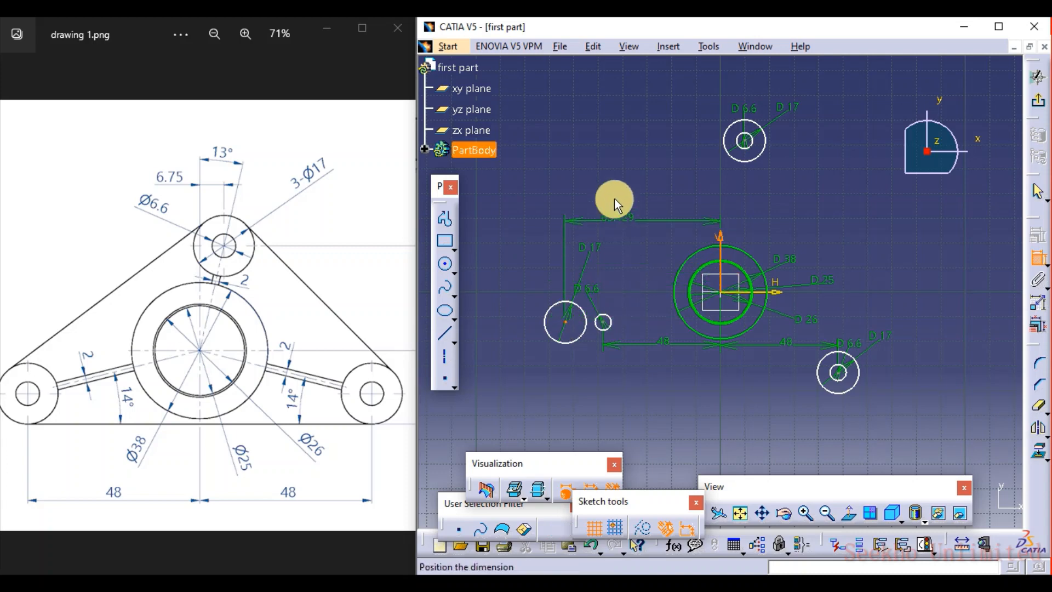
pyautogui.click(632, 197)
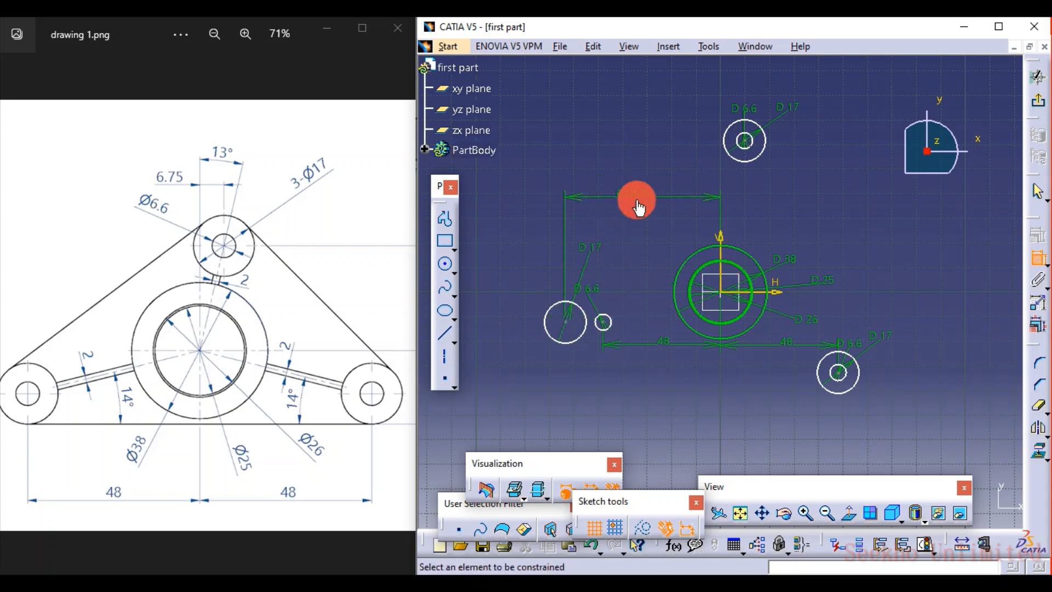
pyautogui.doubleClick(635, 198)
pyautogui.write('48')
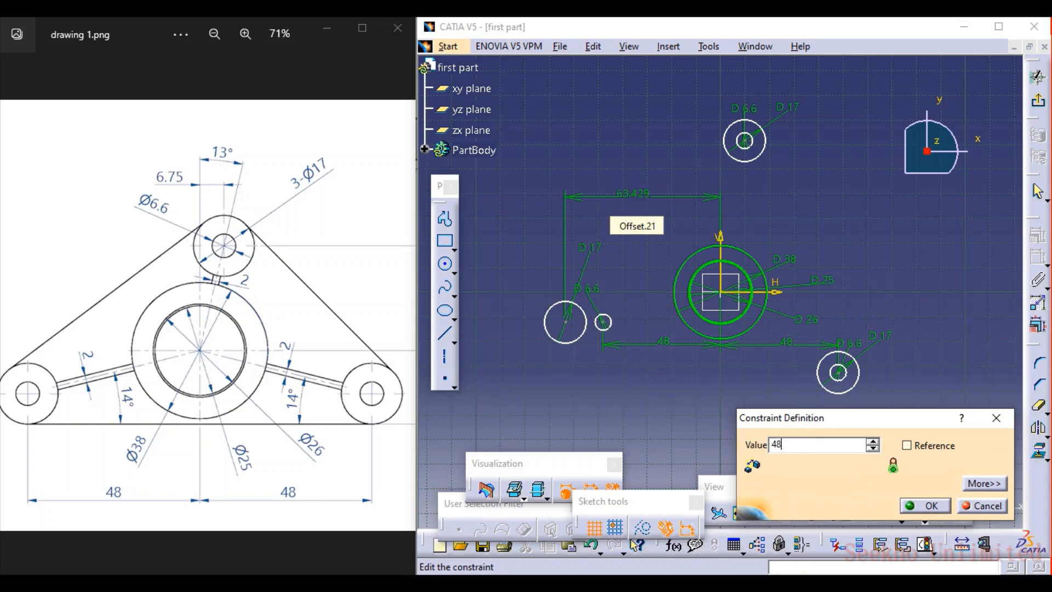
pyautogui.press('Return')
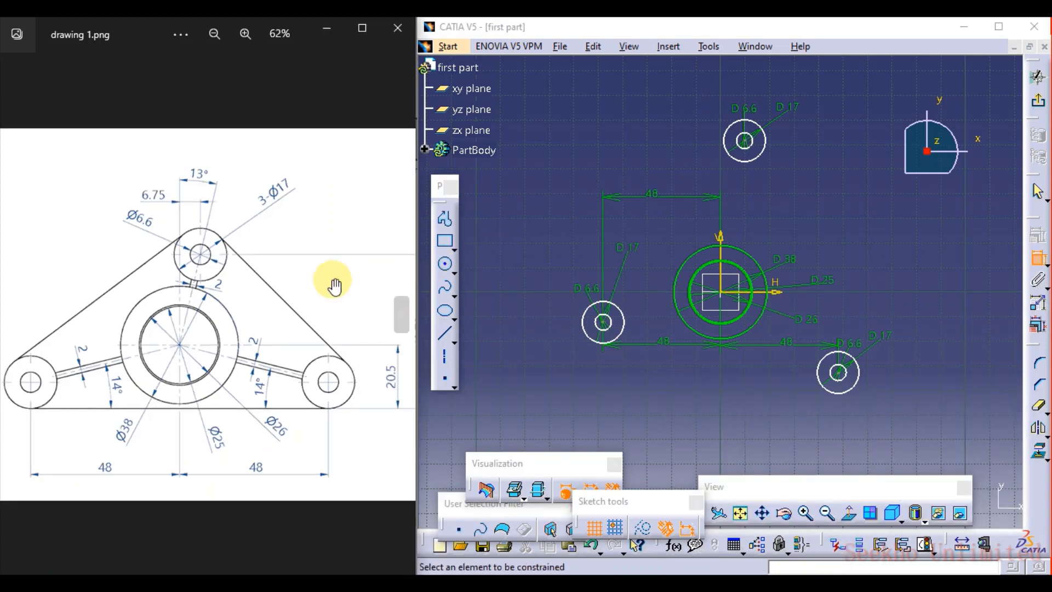
pyautogui.moveTo(283, 350); pyautogui.dragTo(251, 347)
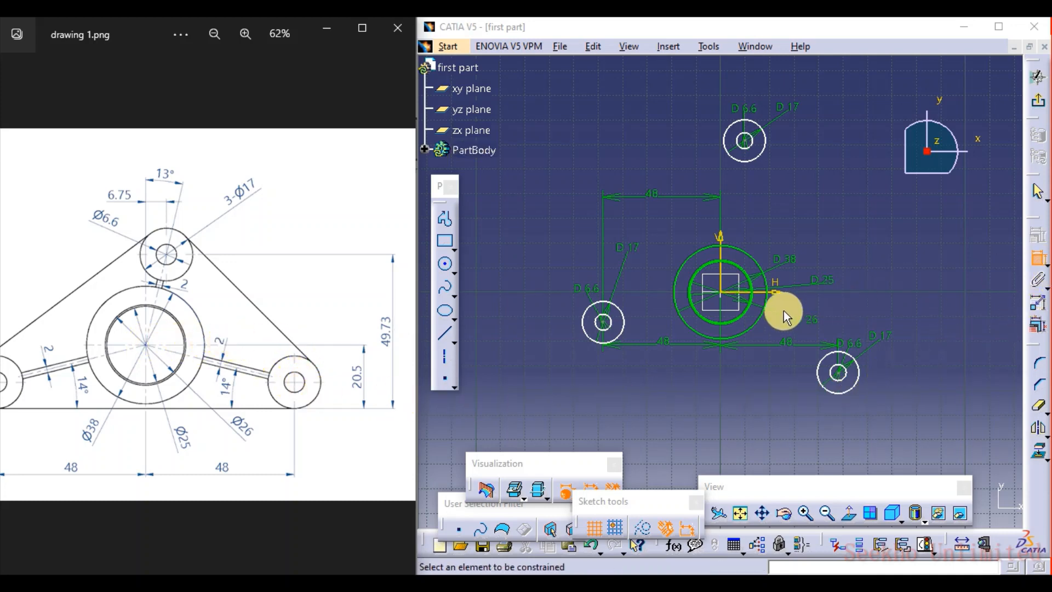
pyautogui.click(773, 297)
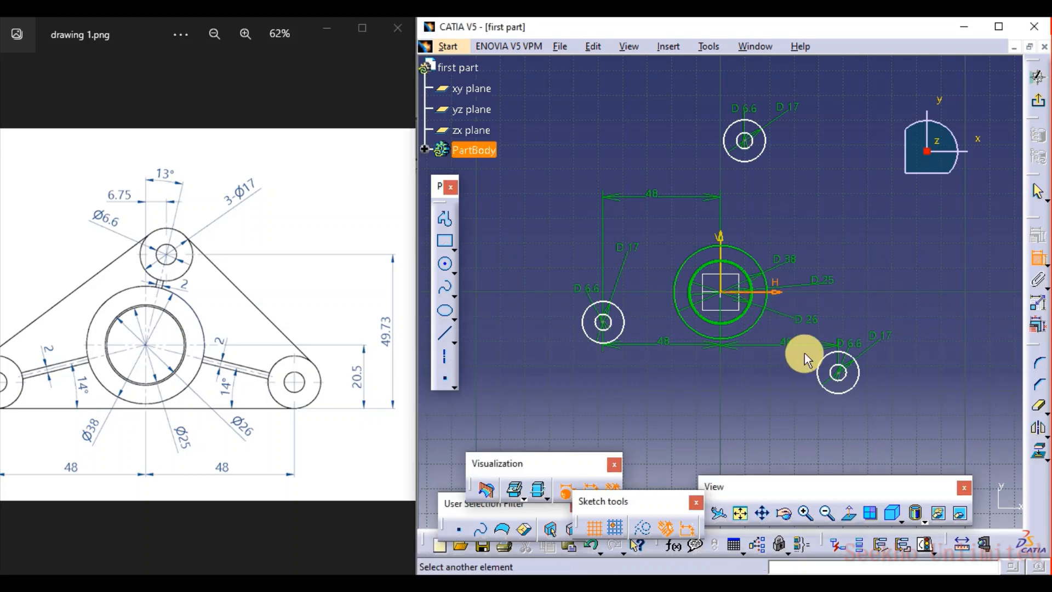
pyautogui.click(846, 375)
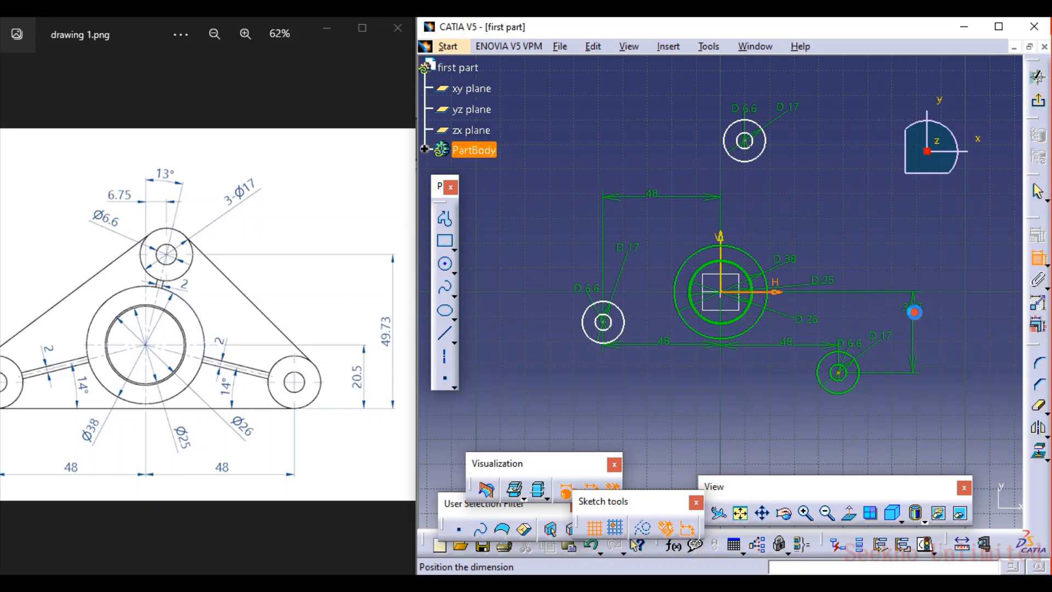
pyautogui.press('Escape')
# Dimension the vertical distance from the lower-right lobe's centre to the horizontal axis and set it to 12 mm
pyautogui.click(839, 373)
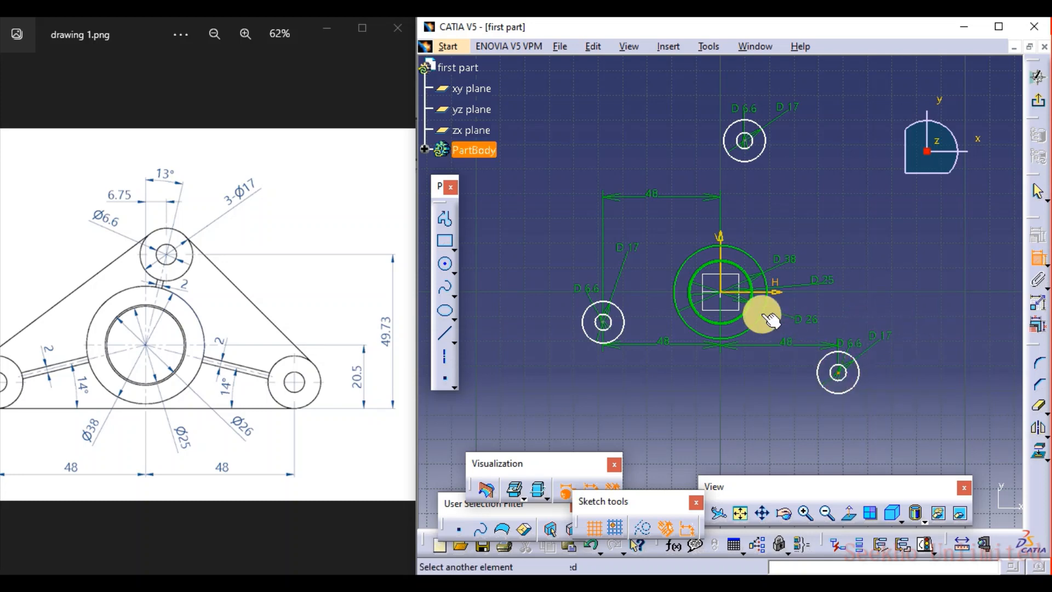
pyautogui.click(763, 293)
pyautogui.click(876, 313)
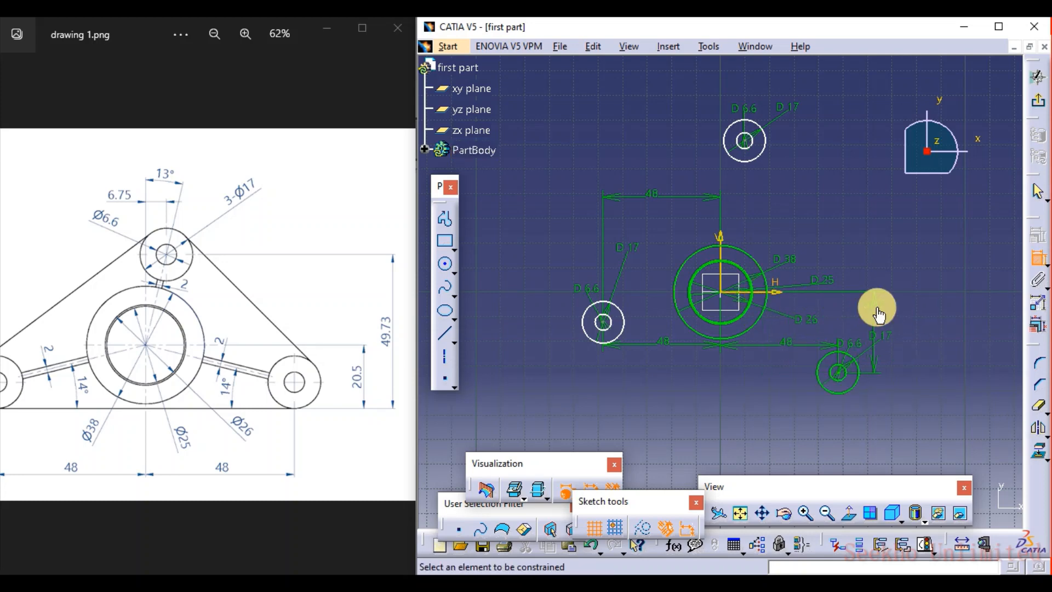
pyautogui.doubleClick(875, 308)
pyautogui.write('1')
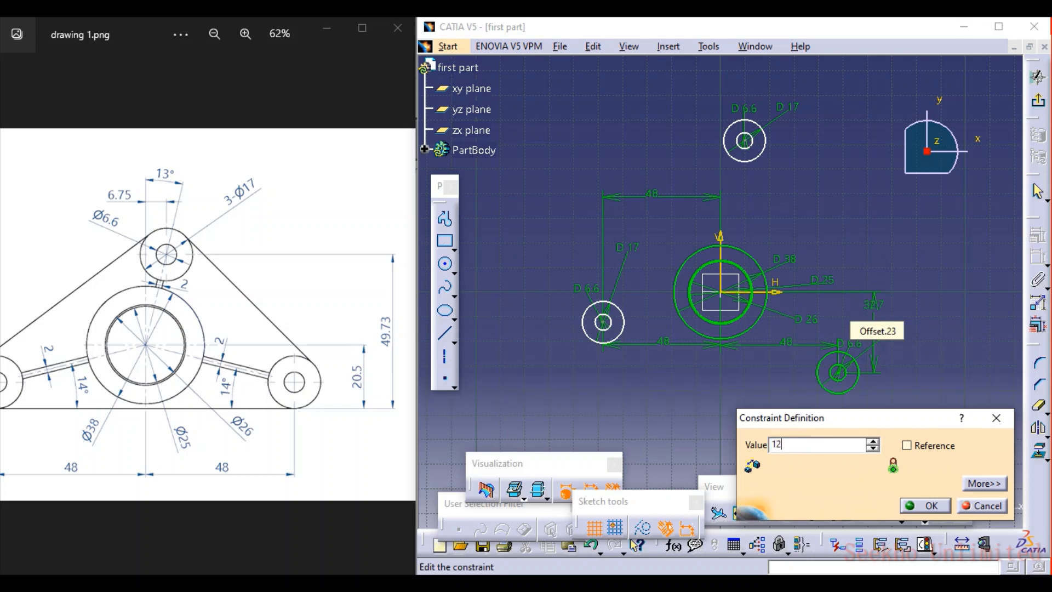
pyautogui.write('2')
pyautogui.press('Return')
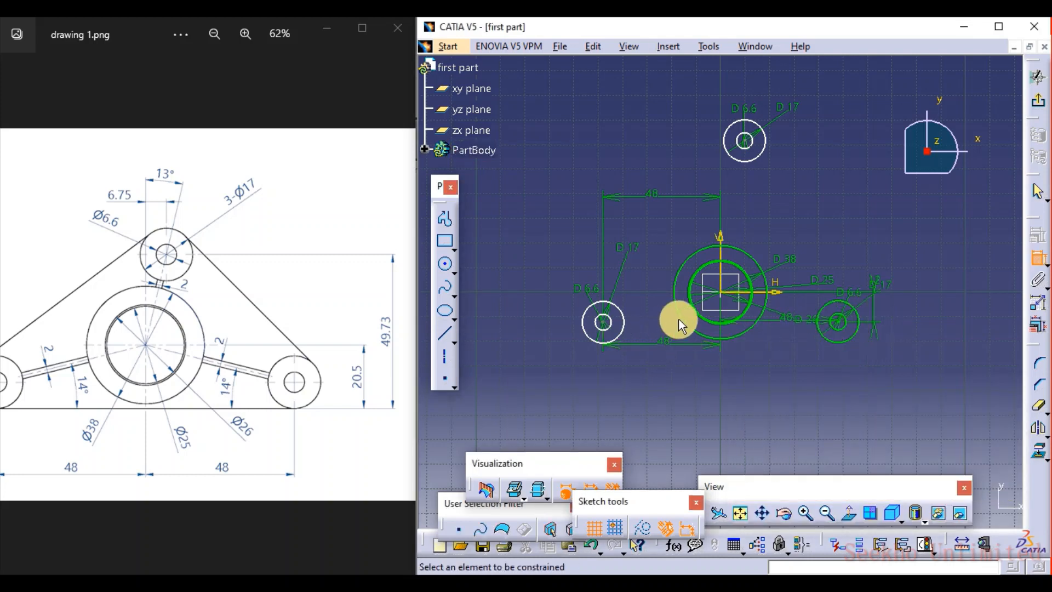
pyautogui.click(728, 296)
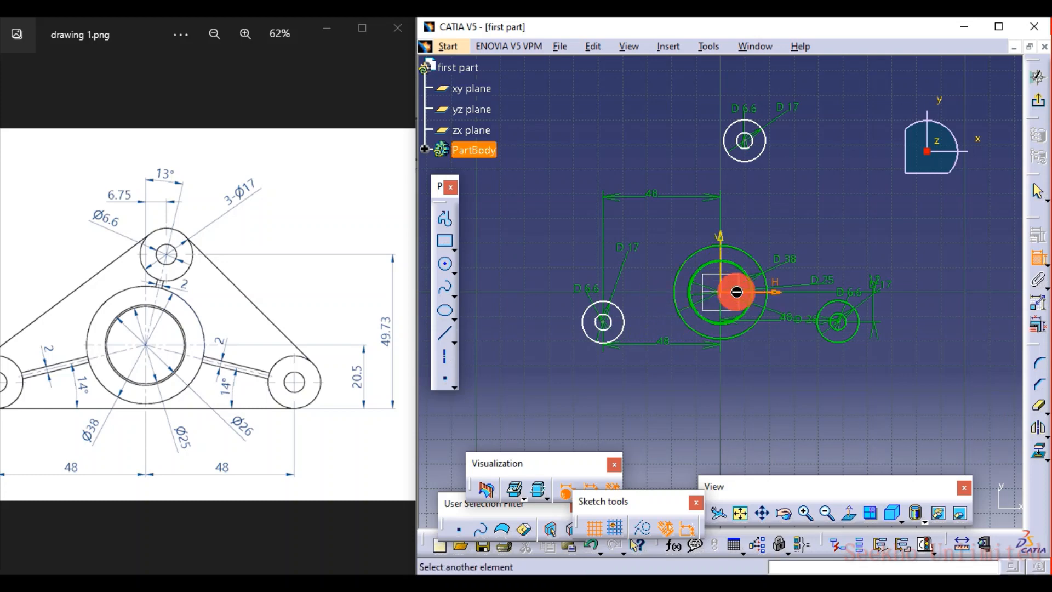
pyautogui.click(603, 321)
pyautogui.click(649, 309)
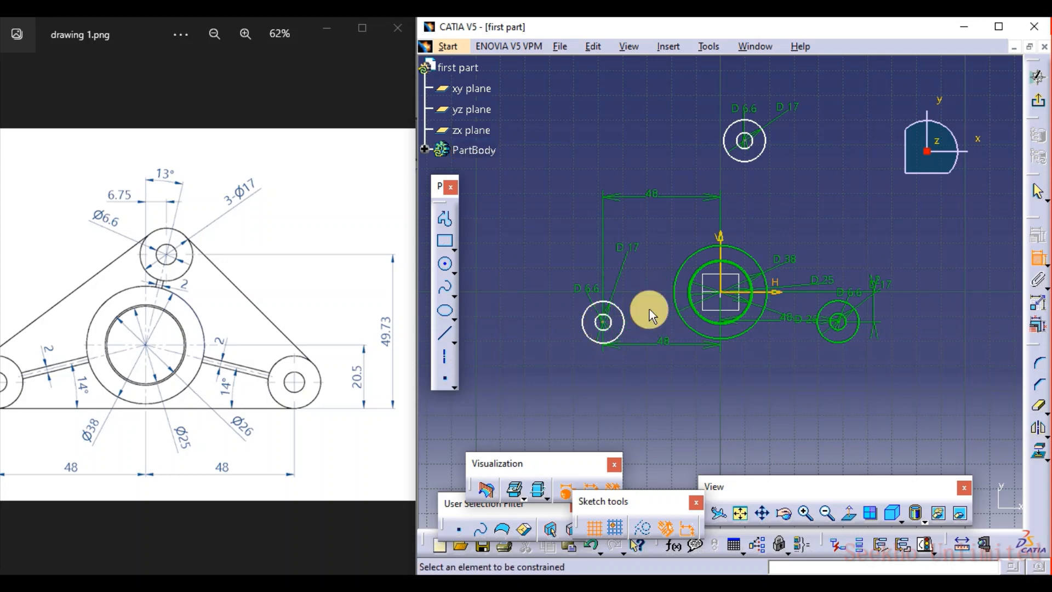
# Dimension the lower-left lobe's hole centre from the sketch origin, measured vertically, and set the distance to 12 mm
pyautogui.click(729, 297)
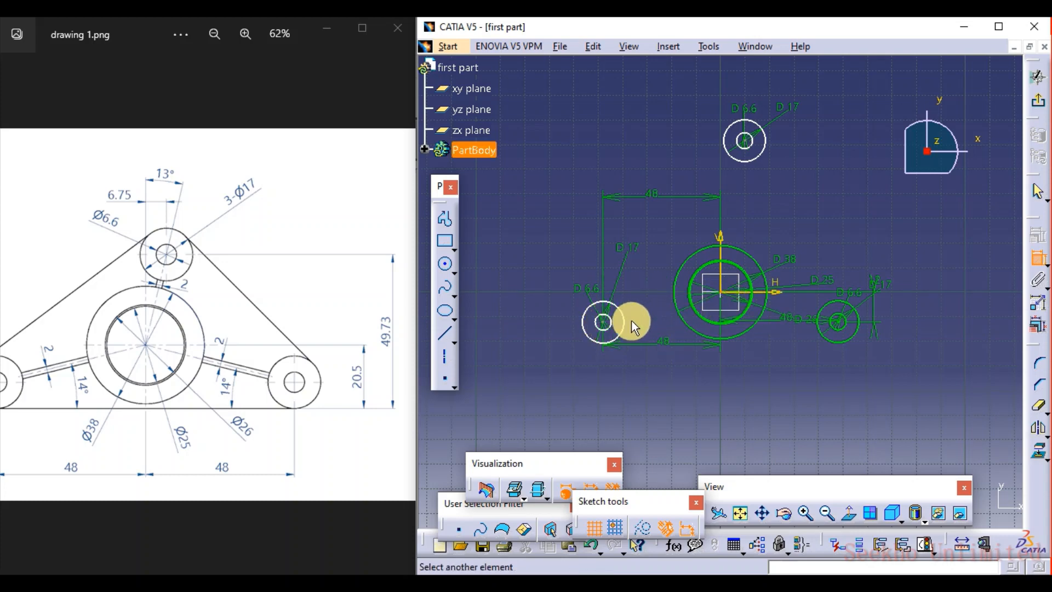
pyautogui.click(603, 323)
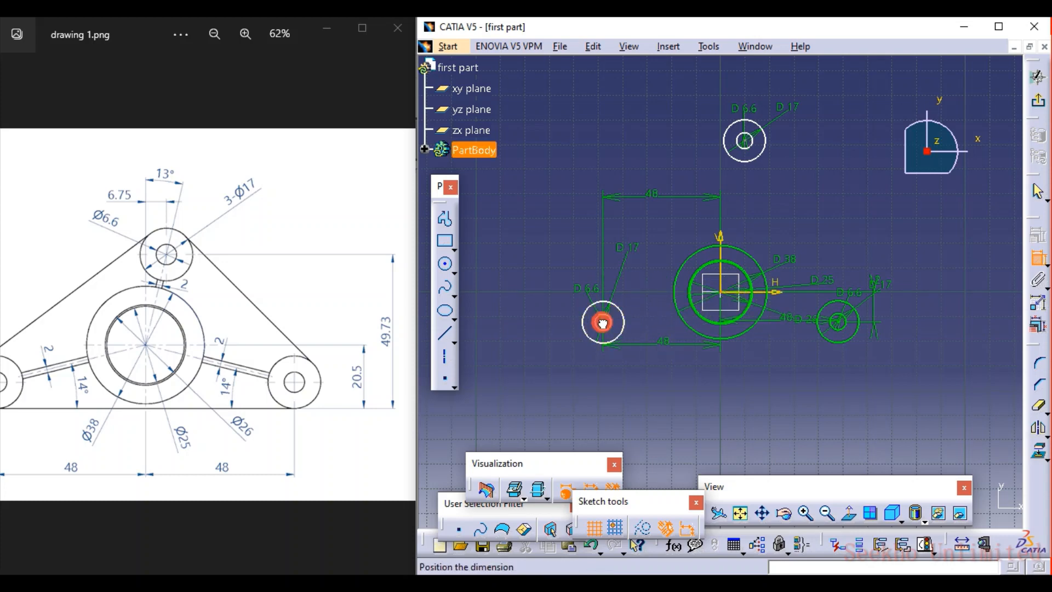
pyautogui.rightClick(657, 306)
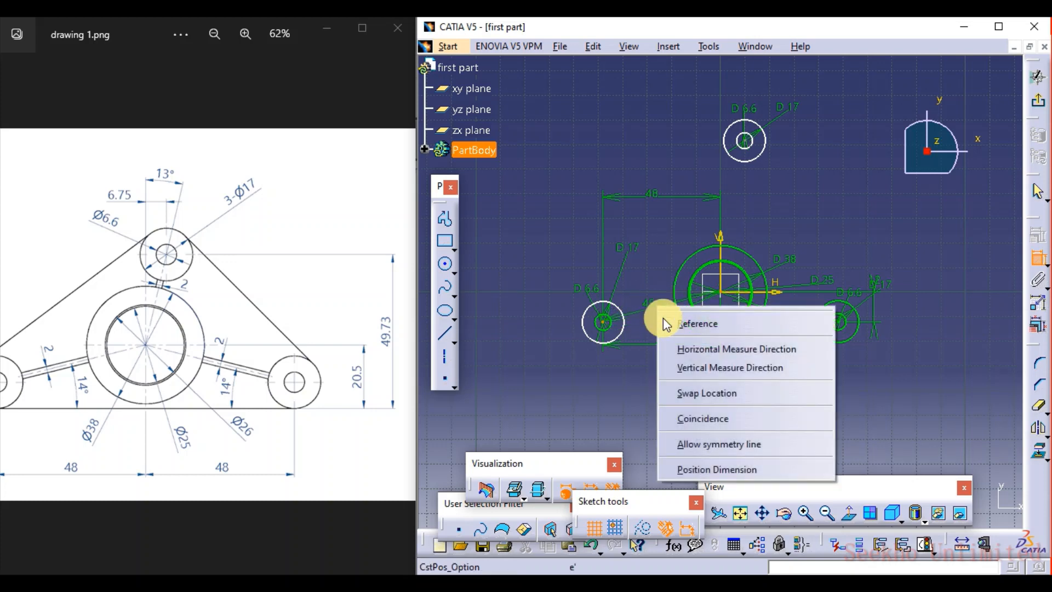
pyautogui.click(695, 364)
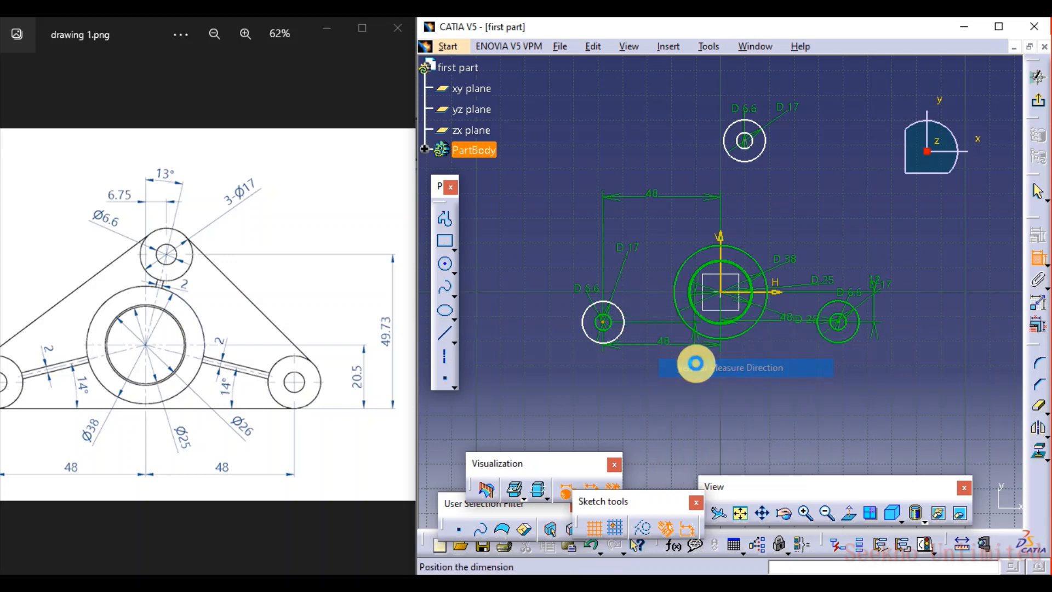
pyautogui.click(656, 312)
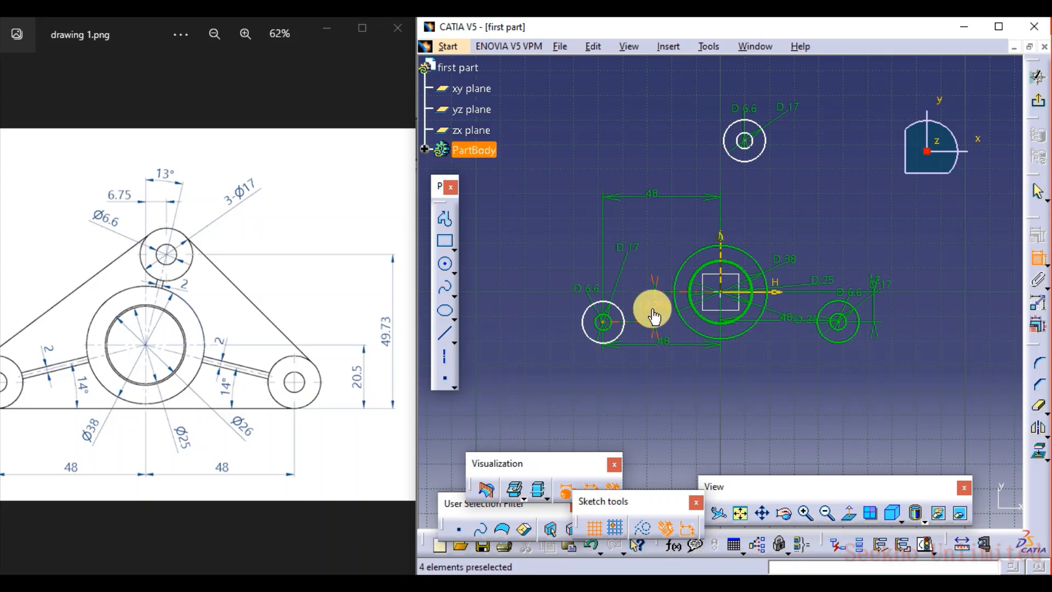
pyautogui.doubleClick(655, 316)
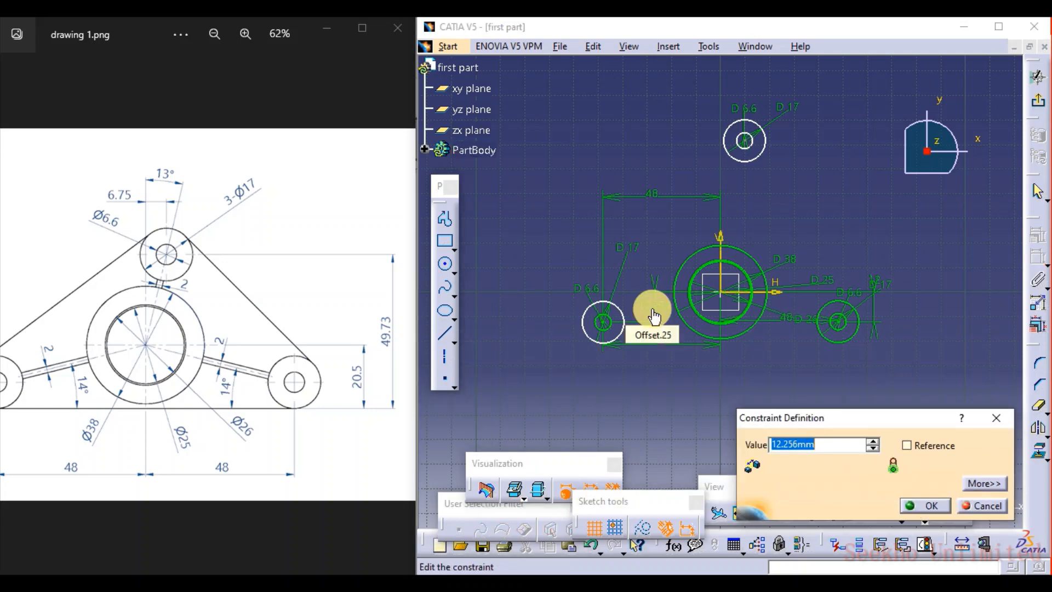
pyautogui.write('12')
pyautogui.press('Return')
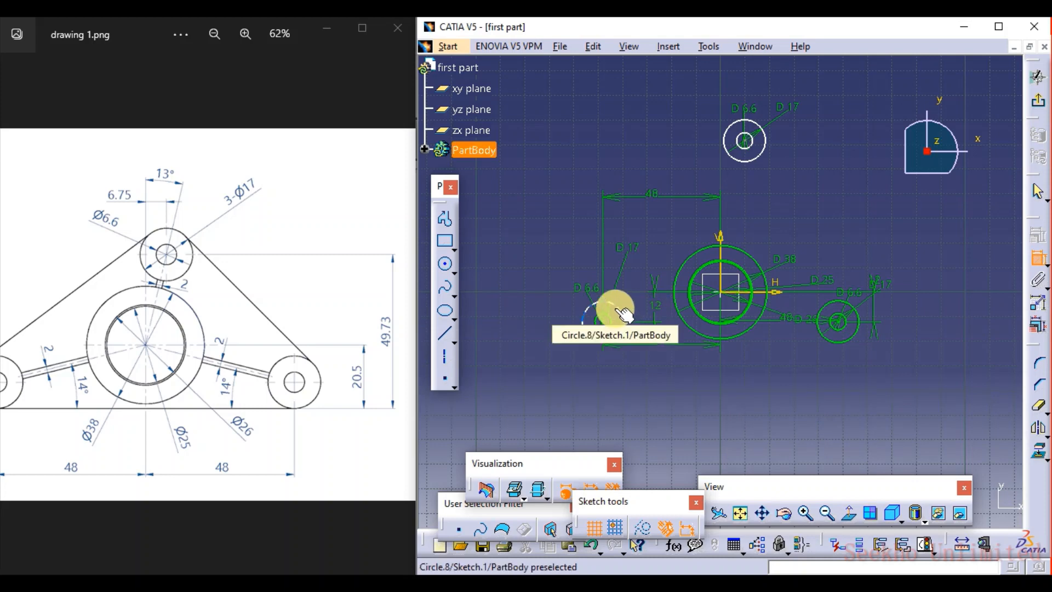
# Try to make the lower-left lobe's 17 mm circle centre coincident with its 6.6 mm hole centre, and undo the attempt
pyautogui.click(625, 315)
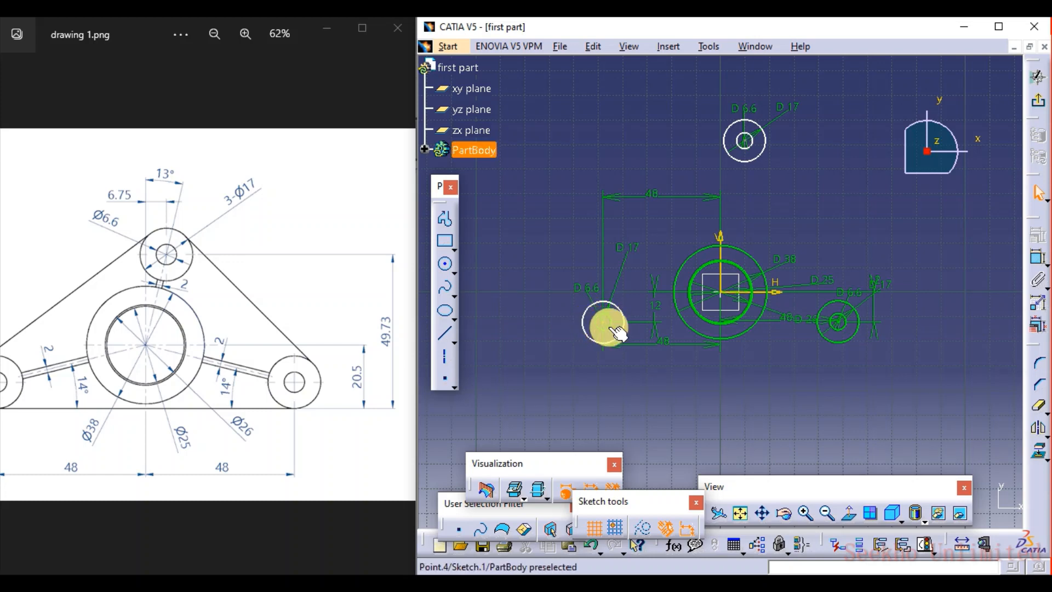
pyautogui.moveTo(630, 316); pyautogui.dragTo(604, 257)
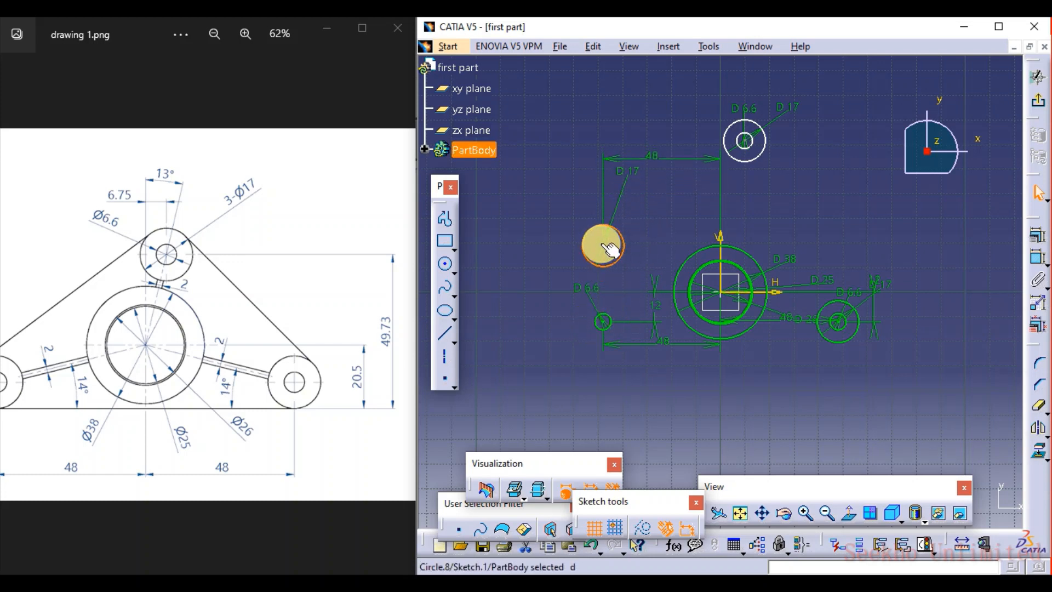
pyautogui.click(612, 249)
pyautogui.click(1037, 257)
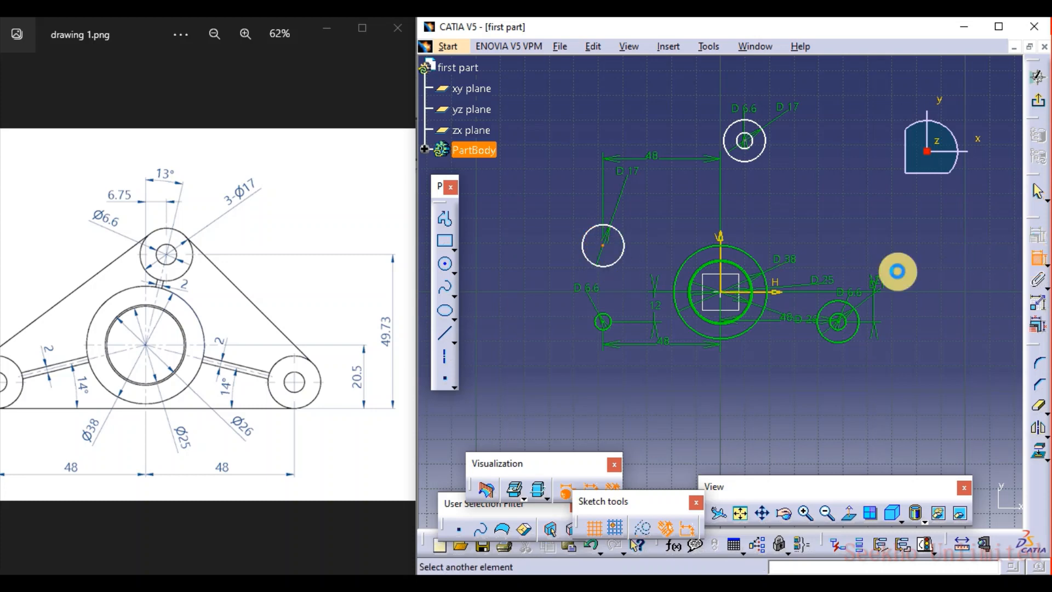
pyautogui.click(606, 327)
pyautogui.rightClick(621, 291)
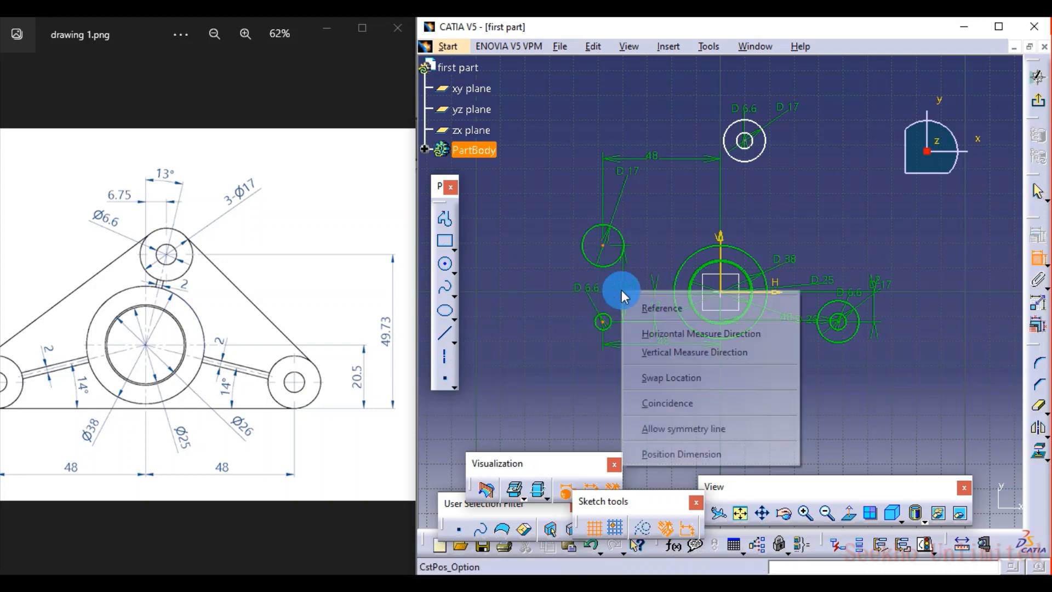
pyautogui.click(657, 402)
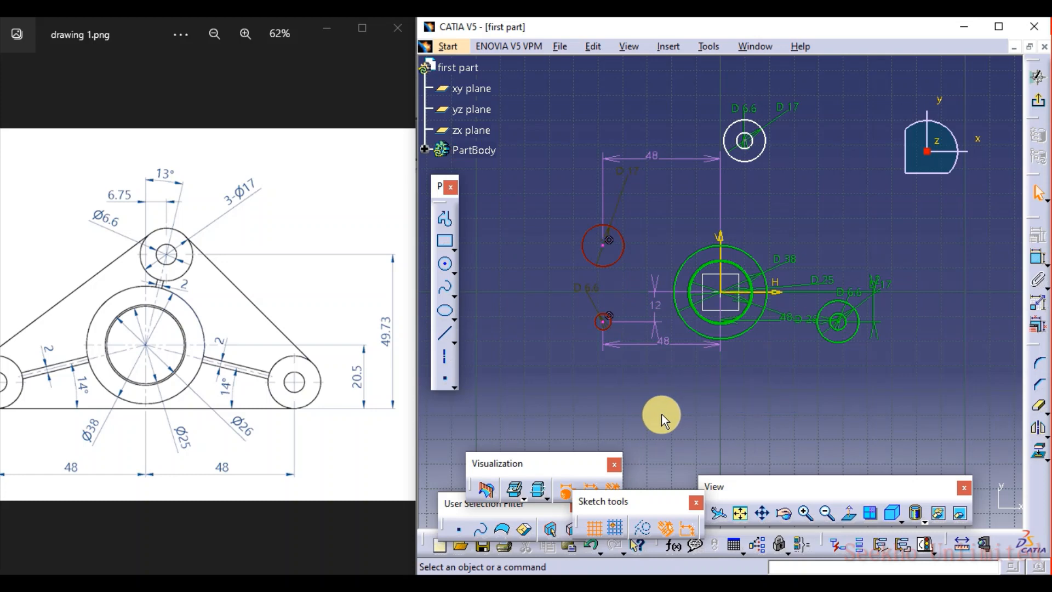
pyautogui.click(671, 380)
pyautogui.click(662, 353)
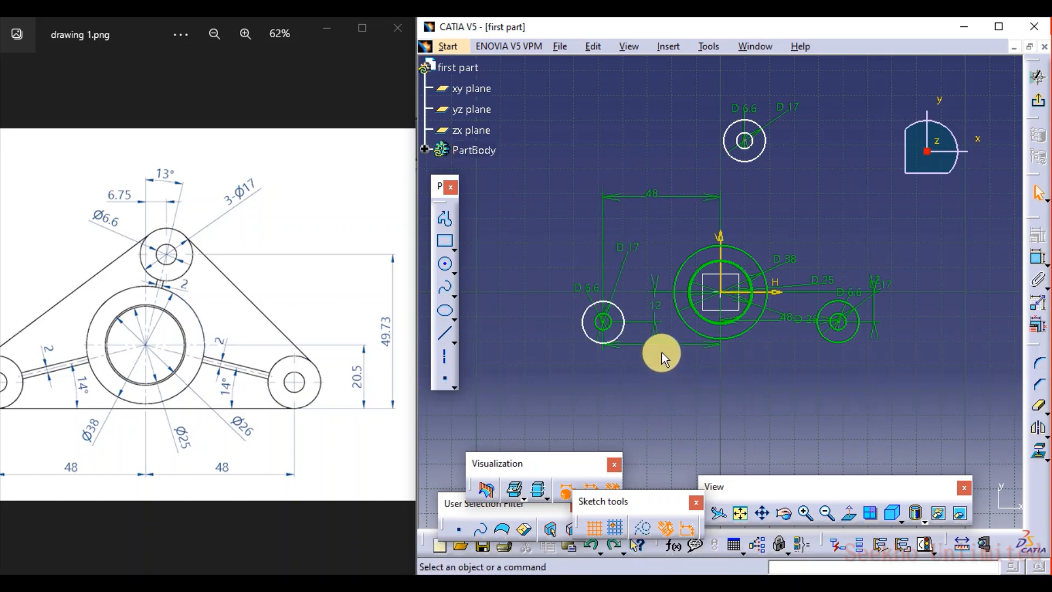
# Delete the upper 48 mm horizontal dimension that ties the lower-left lobe's 17 mm circle to the vertical axis
pyautogui.click(625, 330)
pyautogui.click(655, 195)
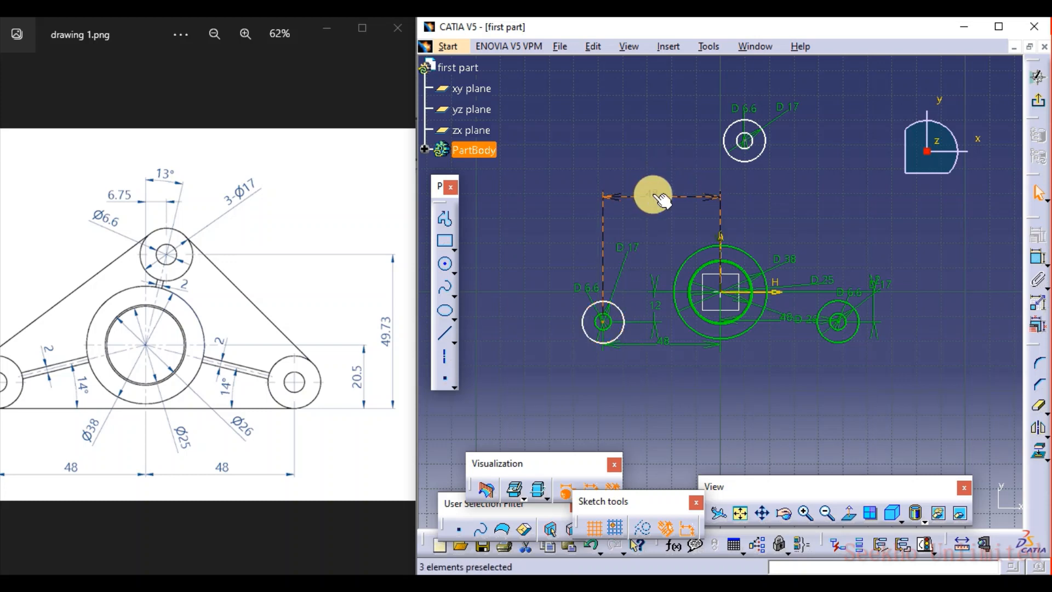
pyautogui.press('Delete')
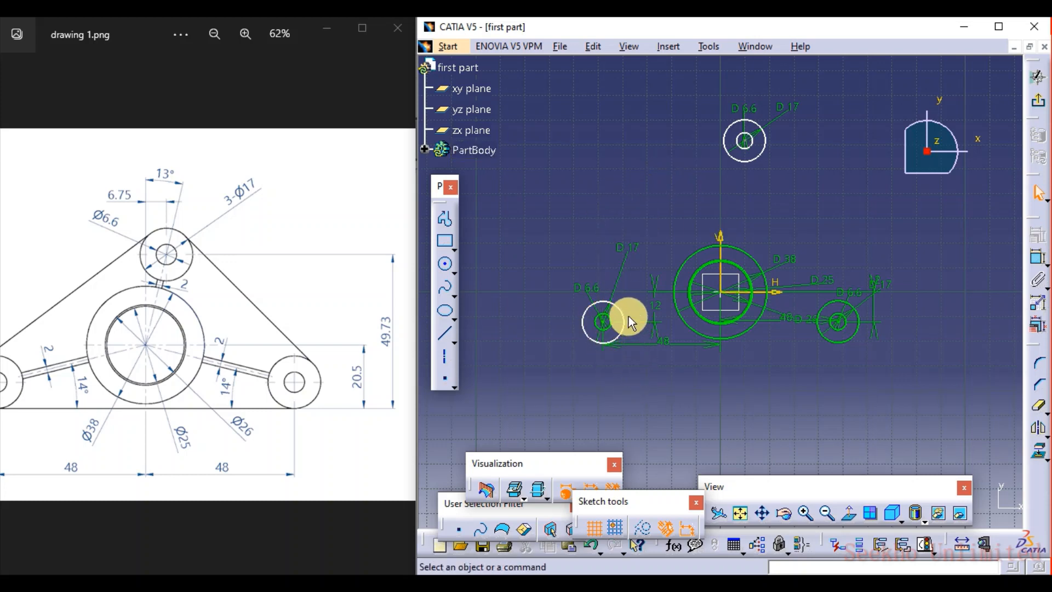
# Make the lower-left lobe's 17 mm circle centre coincident with the centre of its 6.6 mm hole
pyautogui.moveTo(622, 307); pyautogui.dragTo(634, 280)
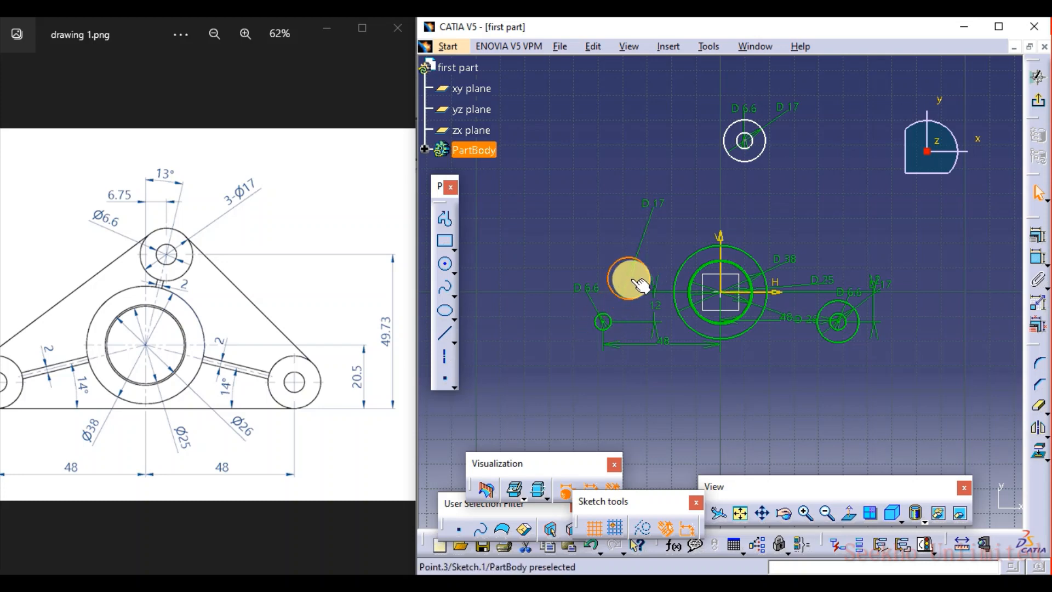
pyautogui.click(1037, 258)
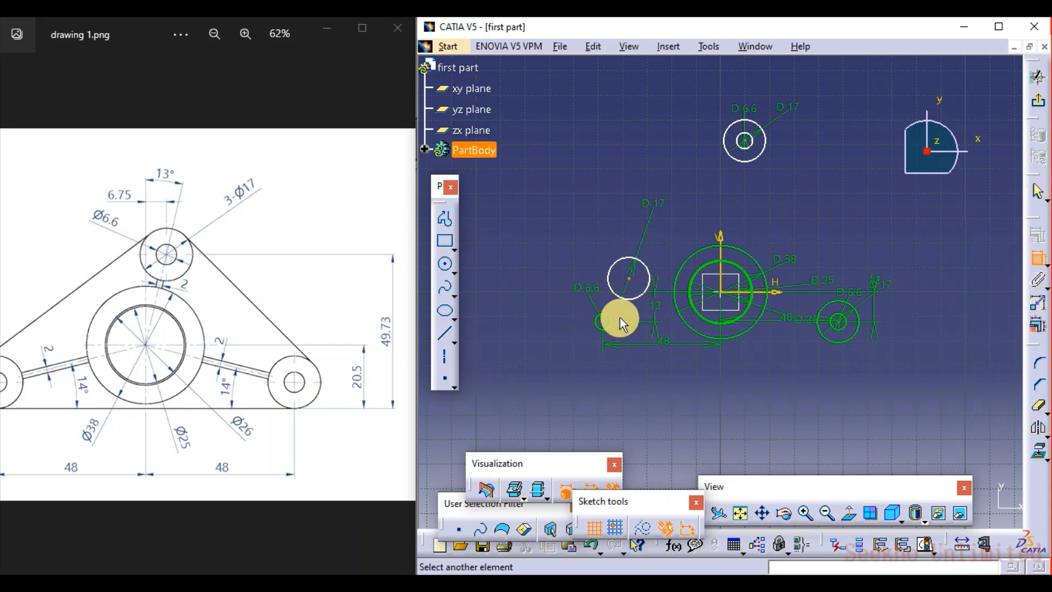
pyautogui.click(604, 318)
pyautogui.rightClick(595, 242)
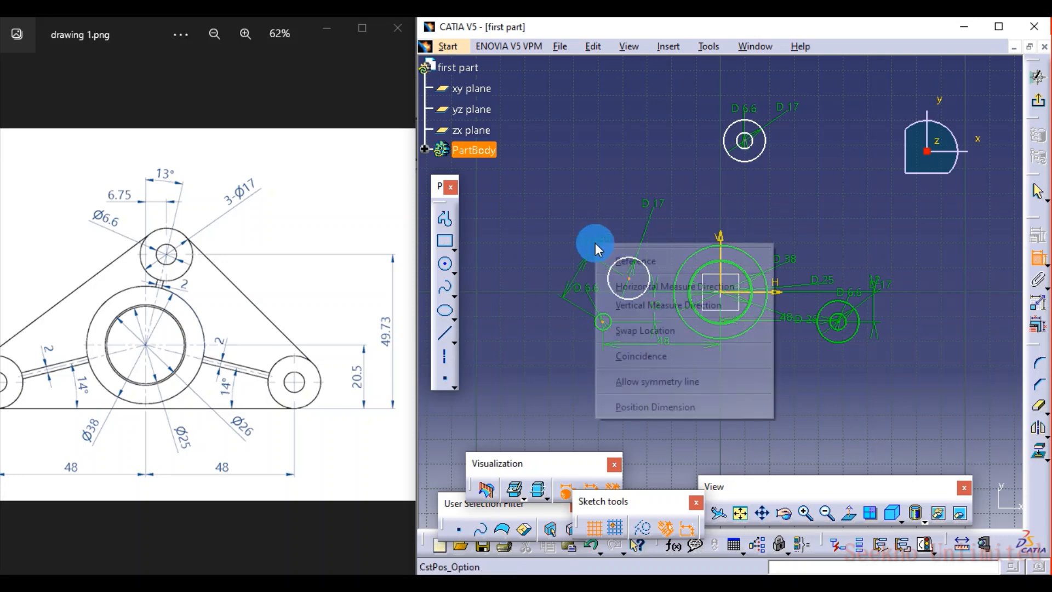
pyautogui.click(635, 357)
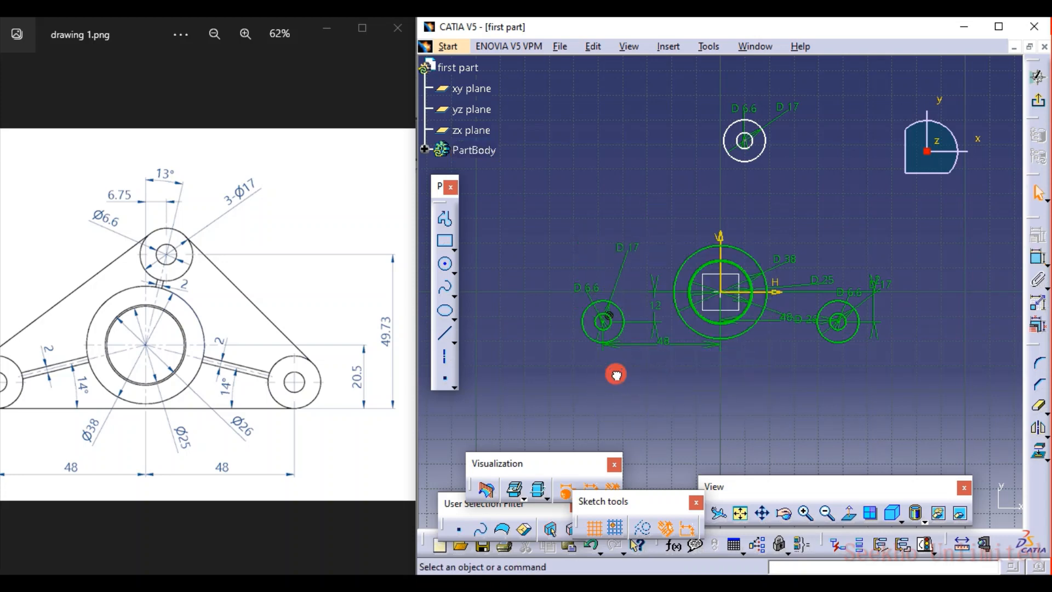
# Review the lower lobes' position dimensions in the sketch and examine the reference drawing for the upper lobe's height dimensions
pyautogui.click(628, 337)
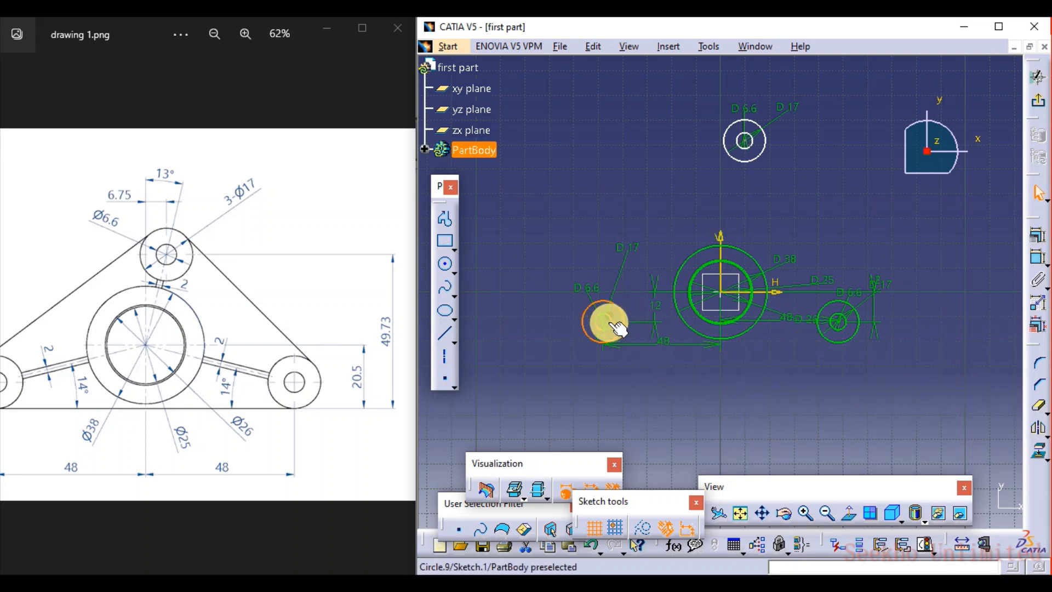
pyautogui.click(662, 341)
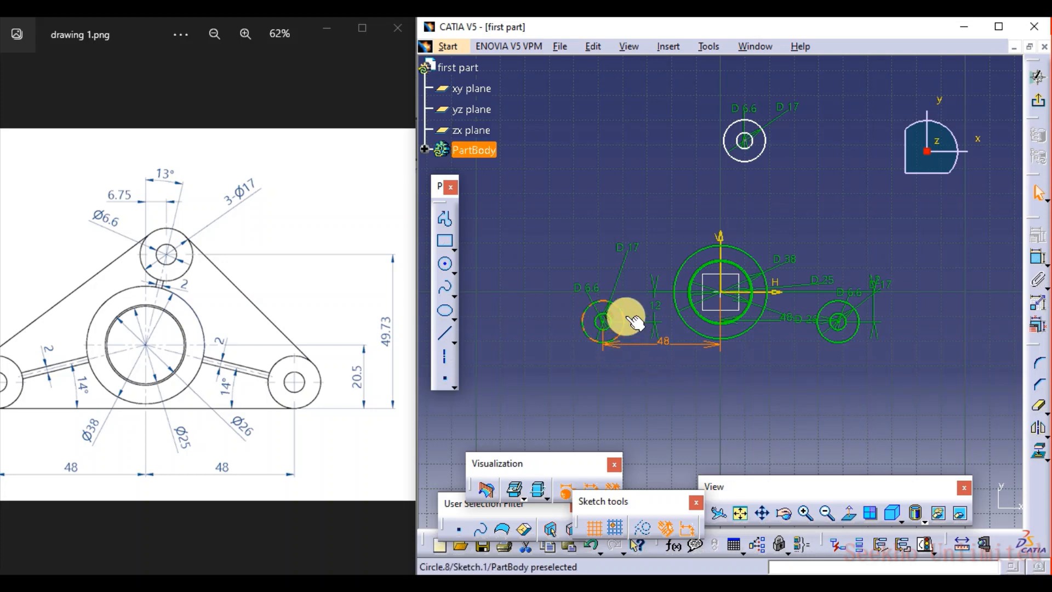
pyautogui.click(635, 280)
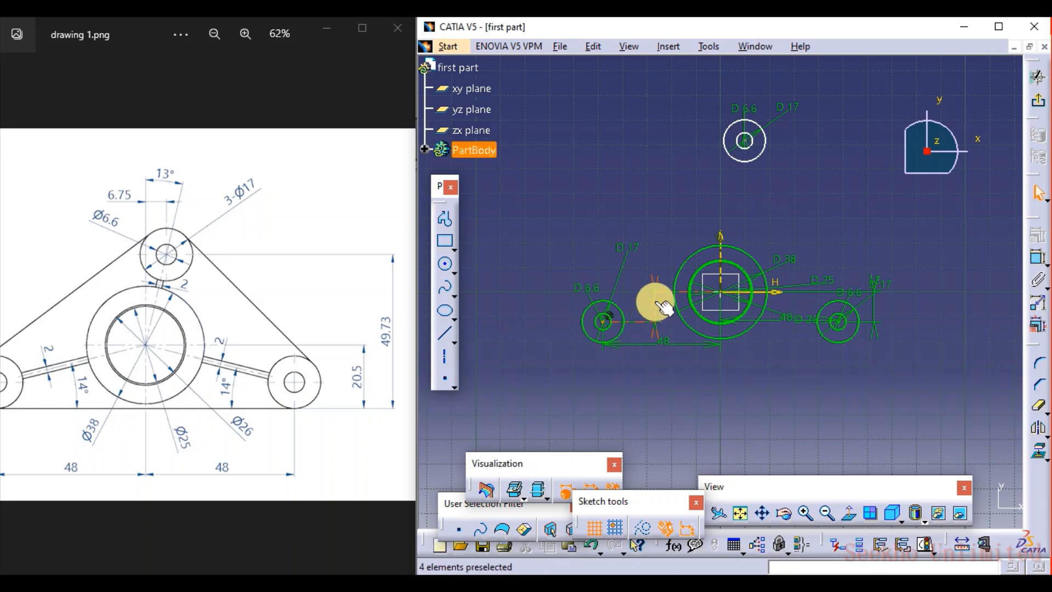
pyautogui.click(656, 305)
pyautogui.click(877, 315)
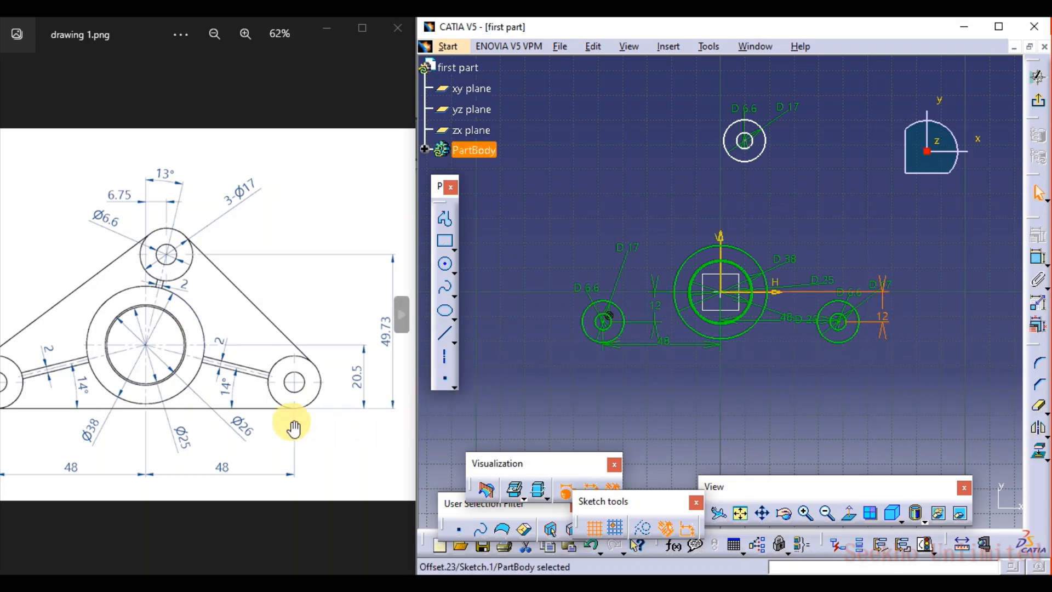
pyautogui.moveTo(263, 417); pyautogui.dragTo(329, 408)
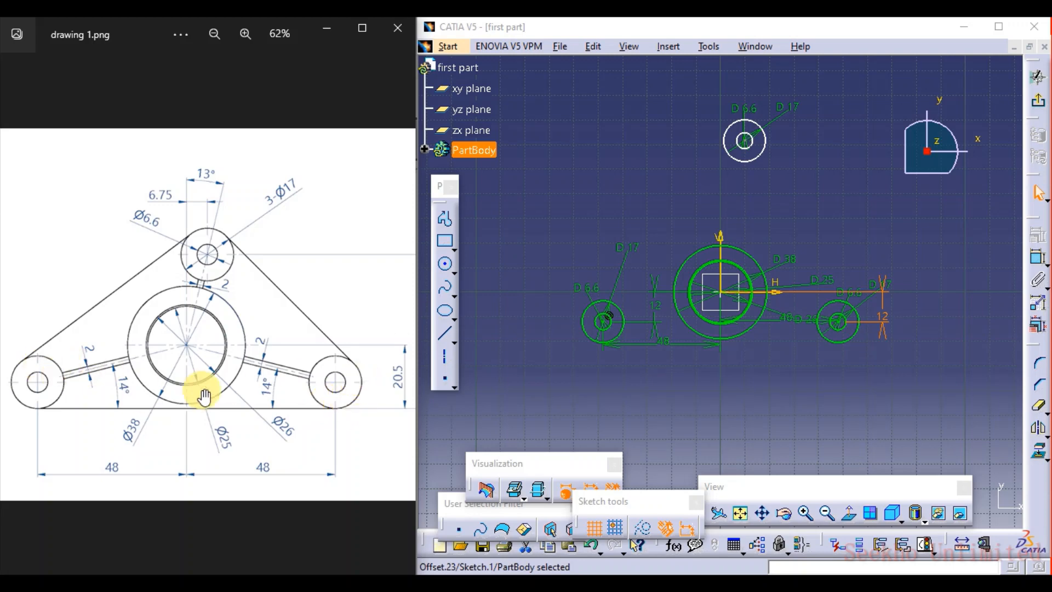
pyautogui.press('Right')
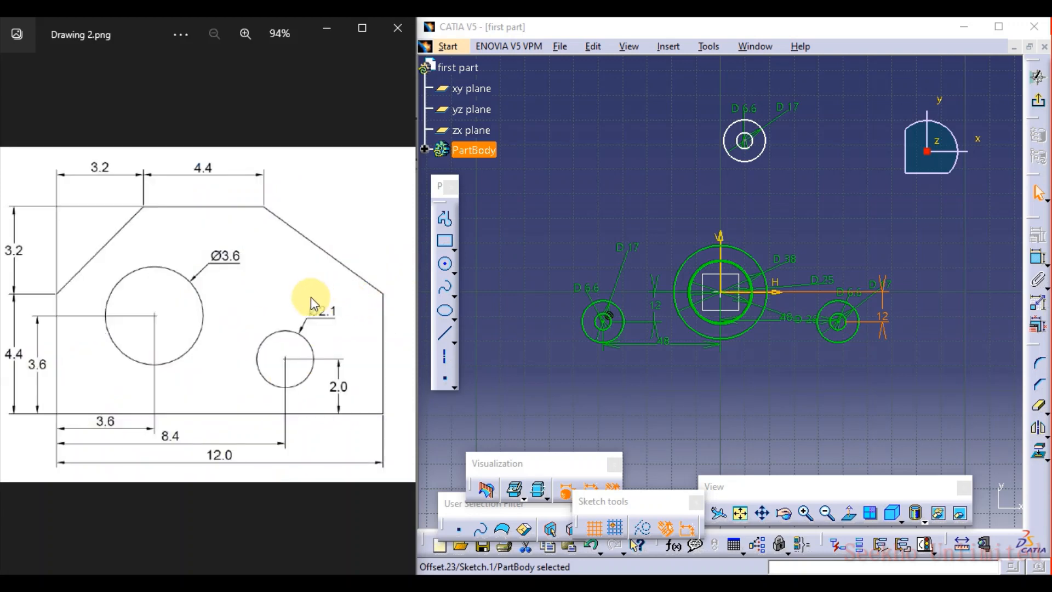
pyautogui.click(405, 315)
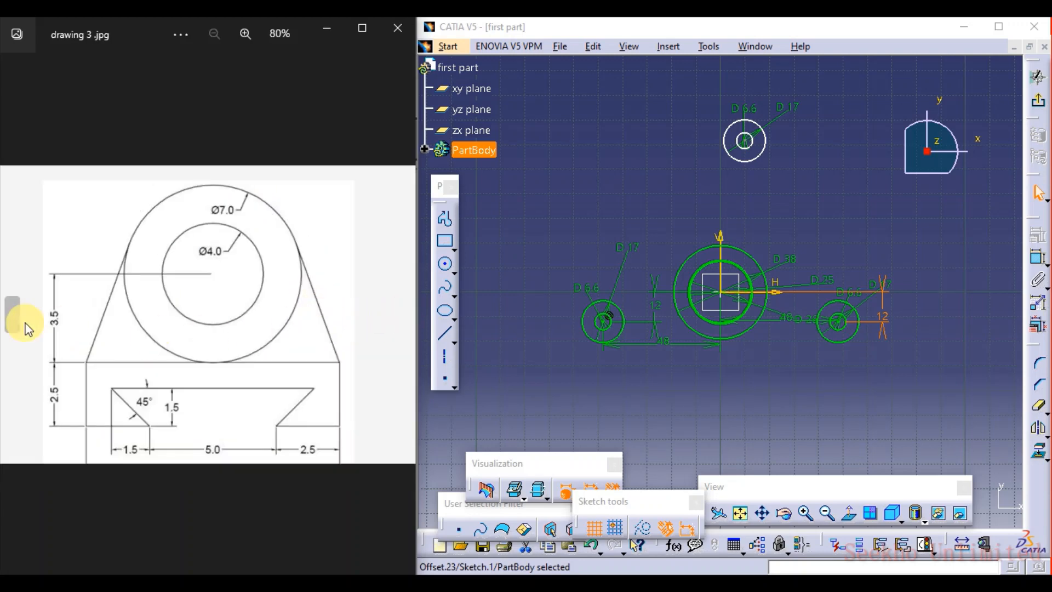
pyautogui.click(23, 321)
pyautogui.click(25, 320)
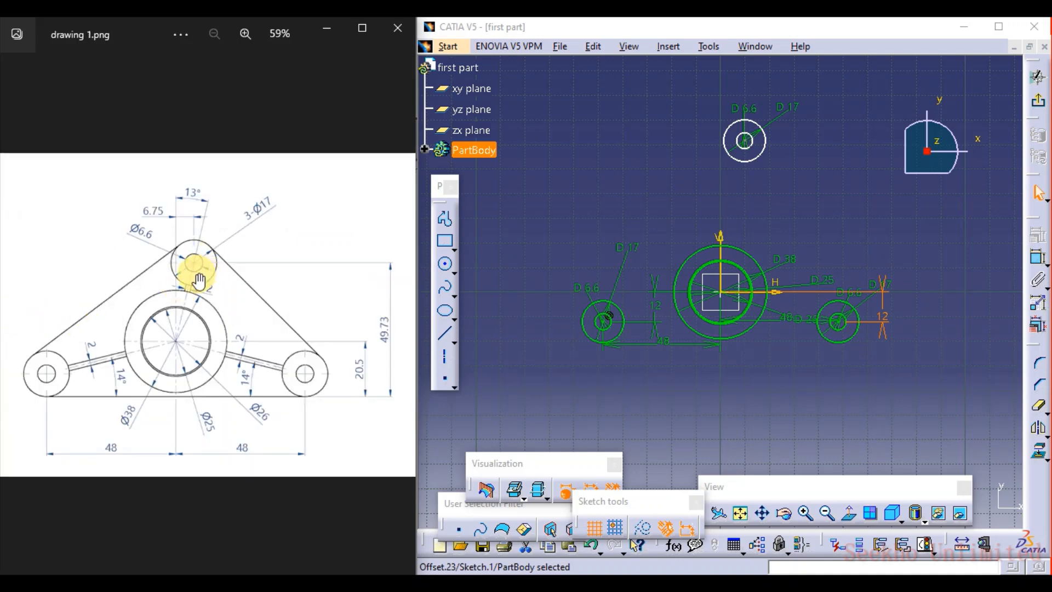
pyautogui.scroll(2, 197, 276)
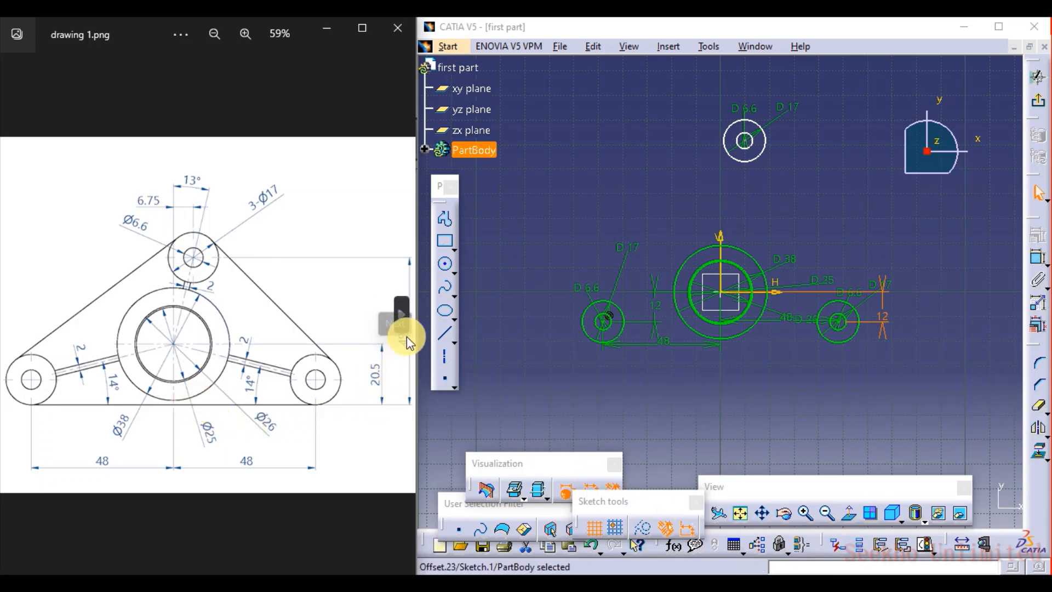
pyautogui.scroll(2, 341, 323)
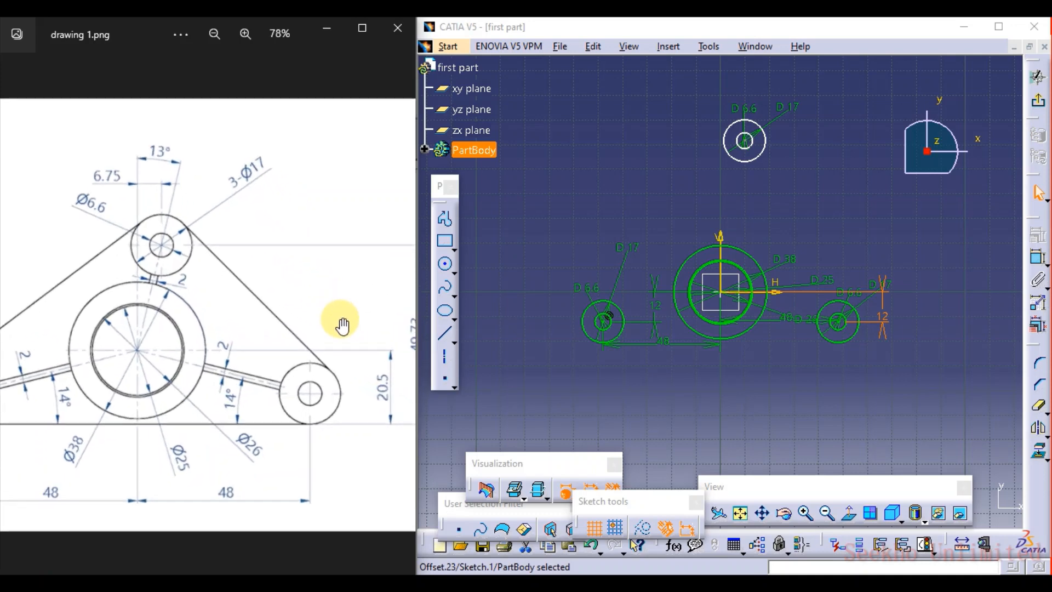
pyautogui.click(402, 315)
pyautogui.click(12, 326)
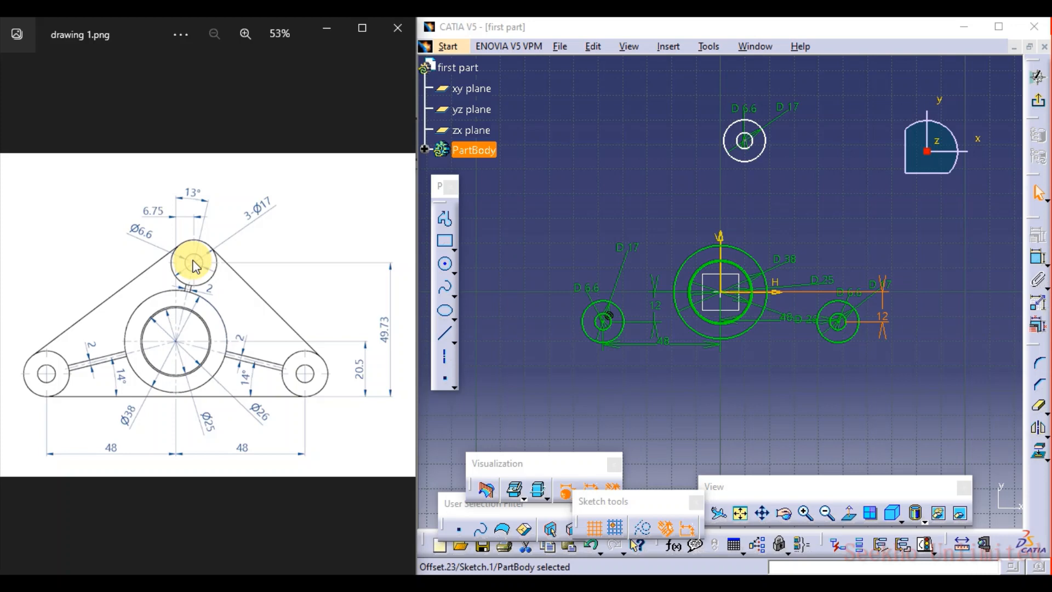
# Dimension the vertical distance from the upper lobe's centre to the horizontal axis and set it to 29.23 mm
pyautogui.click(1041, 257)
pyautogui.click(1039, 258)
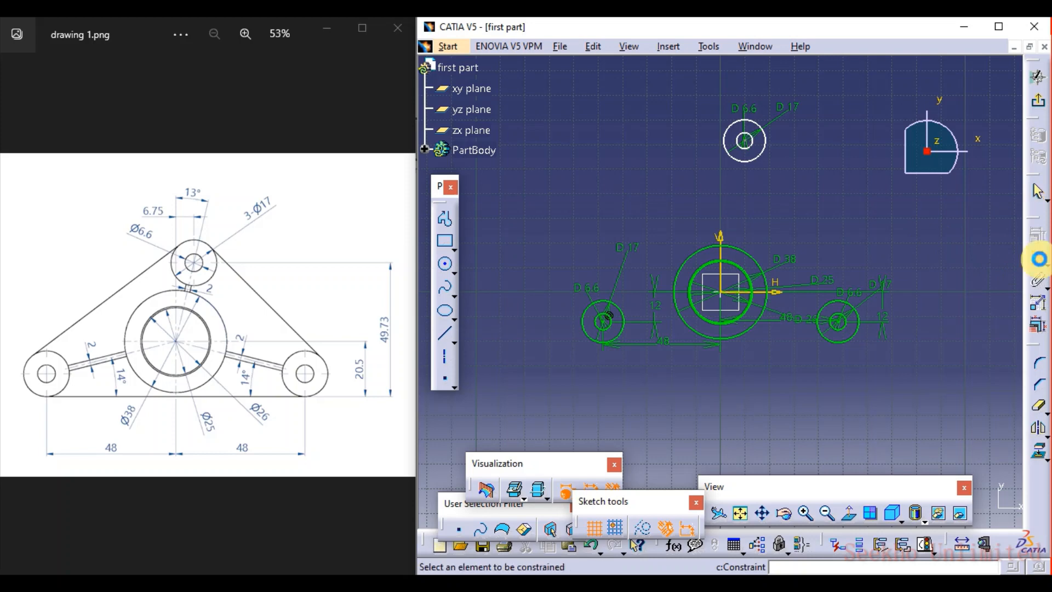
pyautogui.click(744, 142)
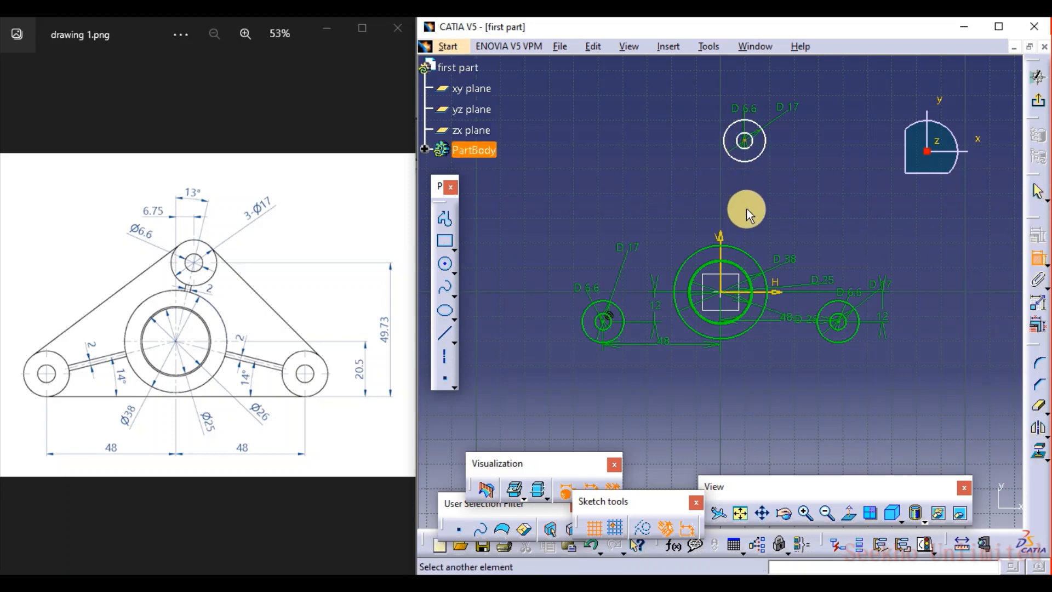
pyautogui.click(767, 297)
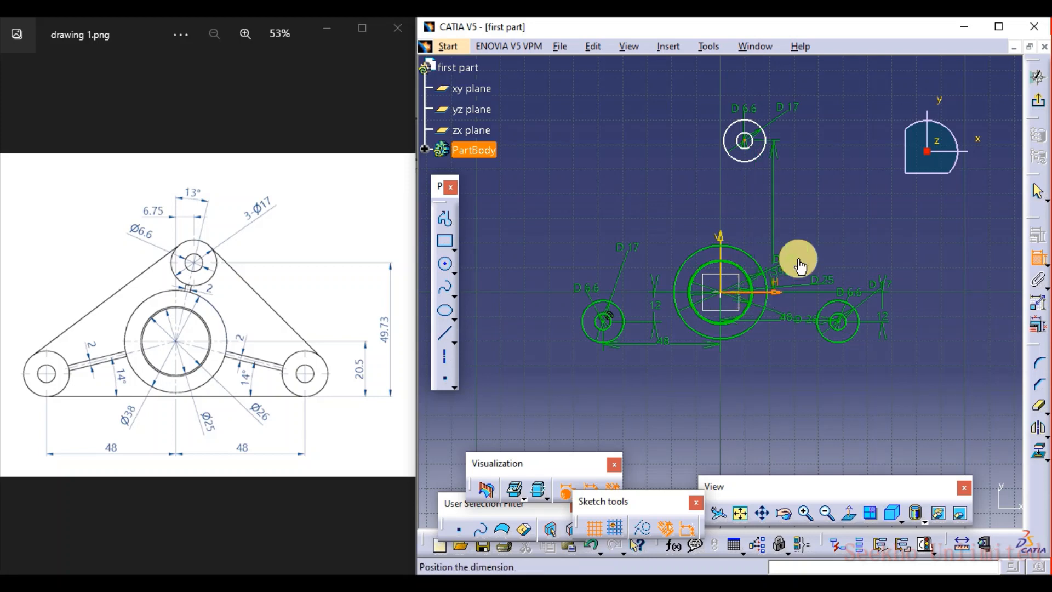
pyautogui.click(826, 203)
pyautogui.doubleClick(826, 203)
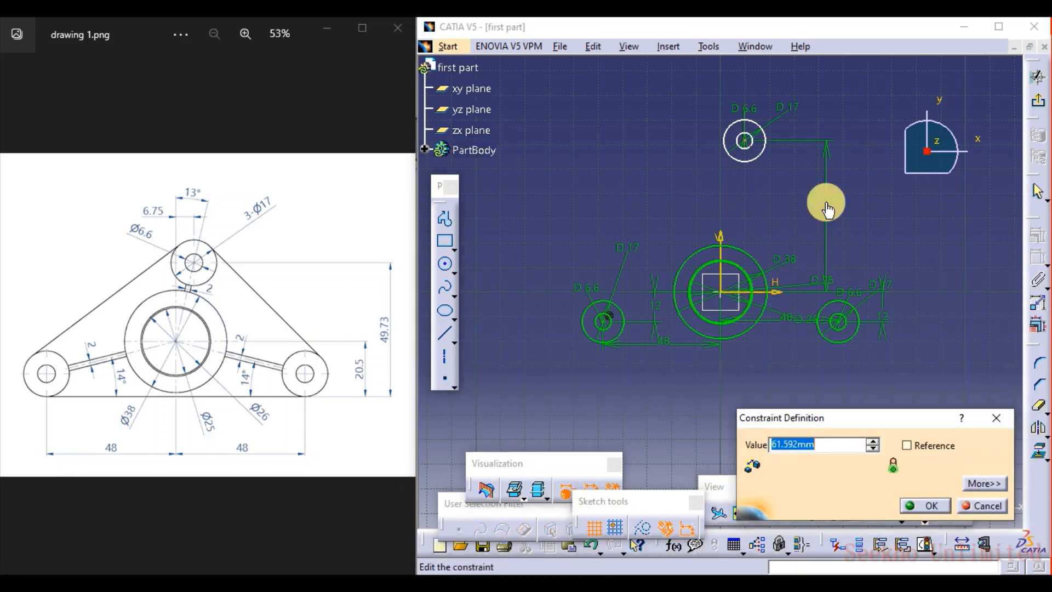
pyautogui.write('29.23')
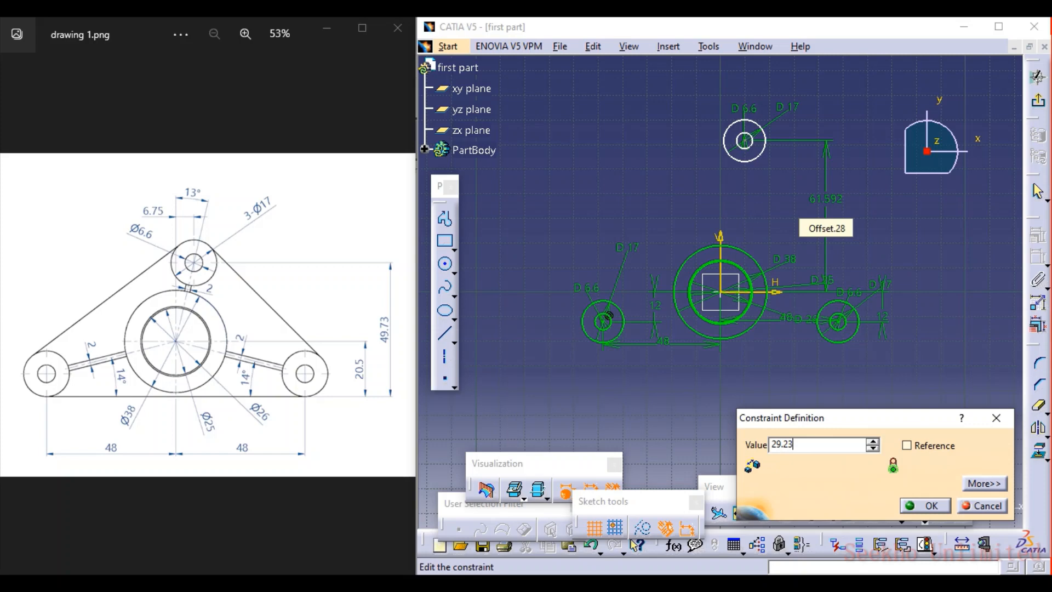
pyautogui.press('Return')
pyautogui.click(827, 206)
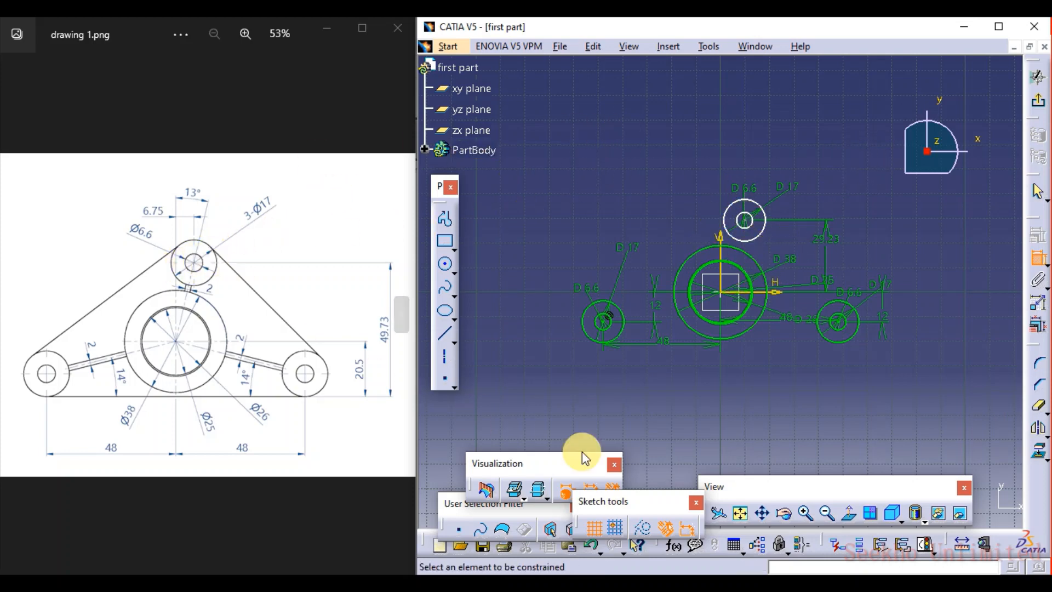
pyautogui.click(835, 546)
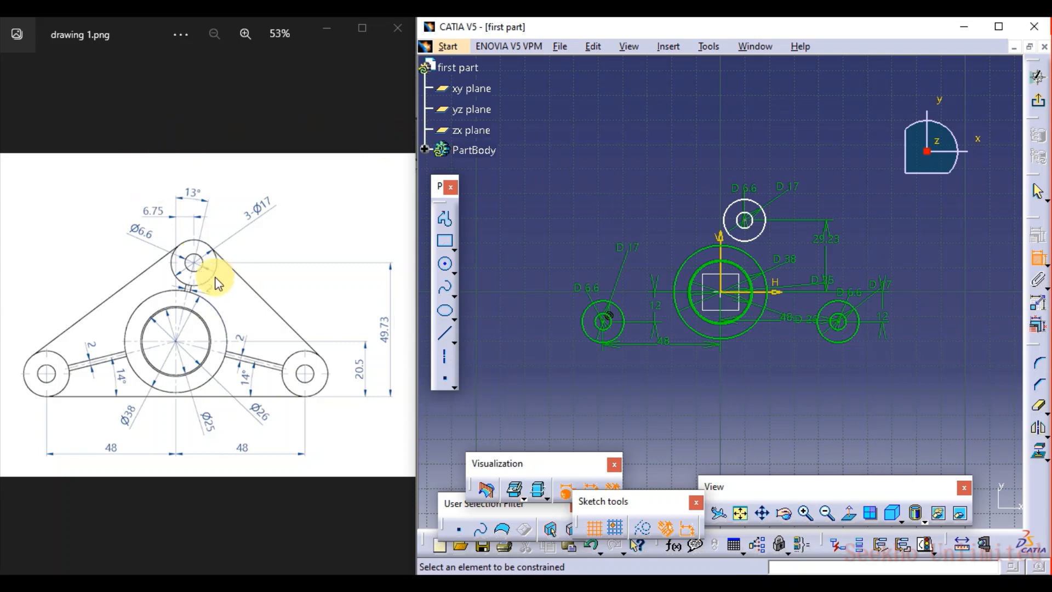
pyautogui.scroll(1, 202, 276)
pyautogui.scroll(2, 202, 277)
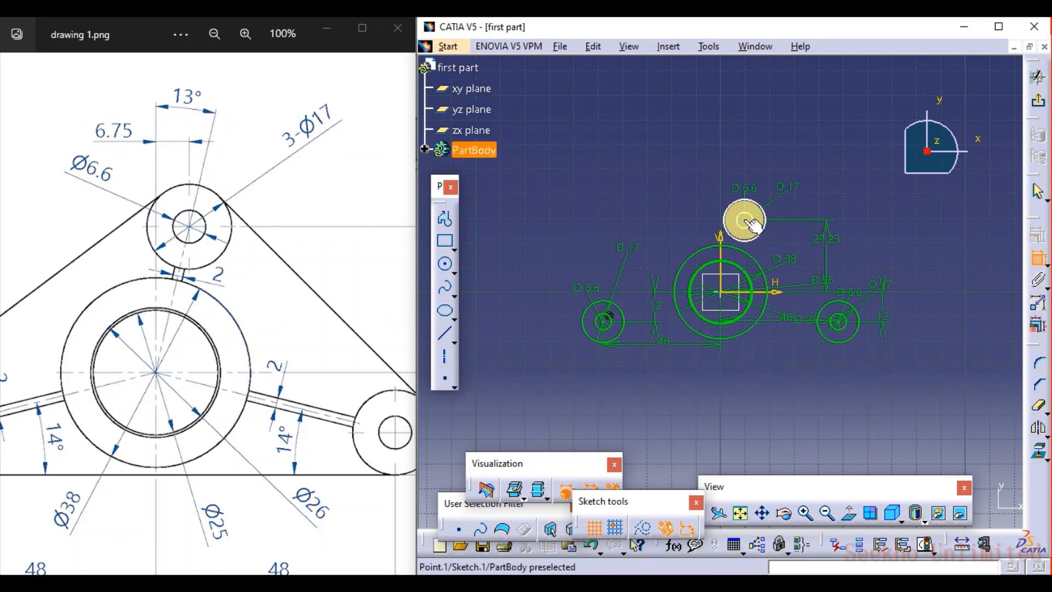
pyautogui.click(730, 248)
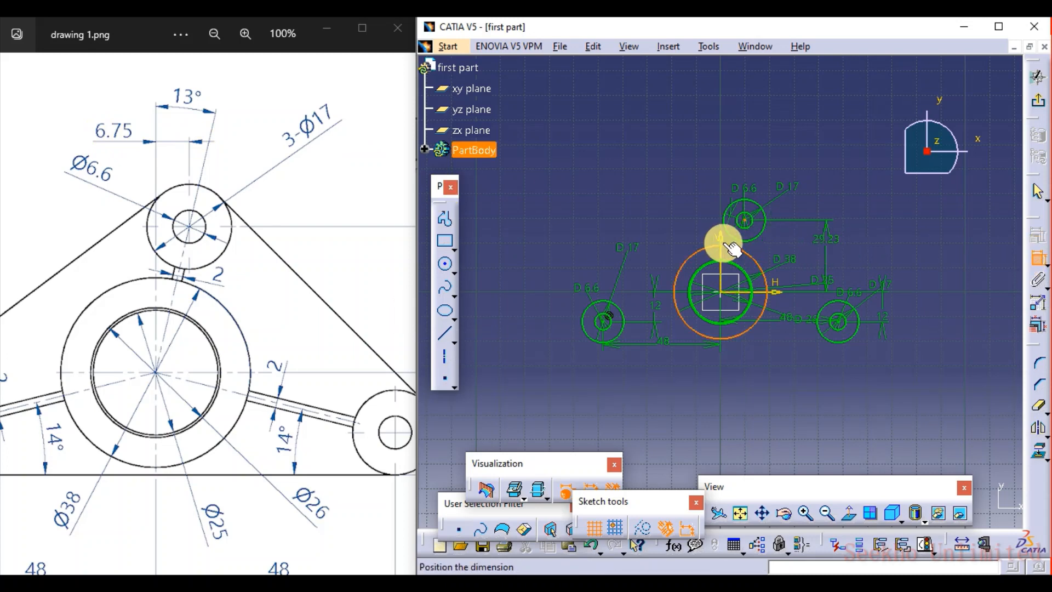
pyautogui.click(746, 203)
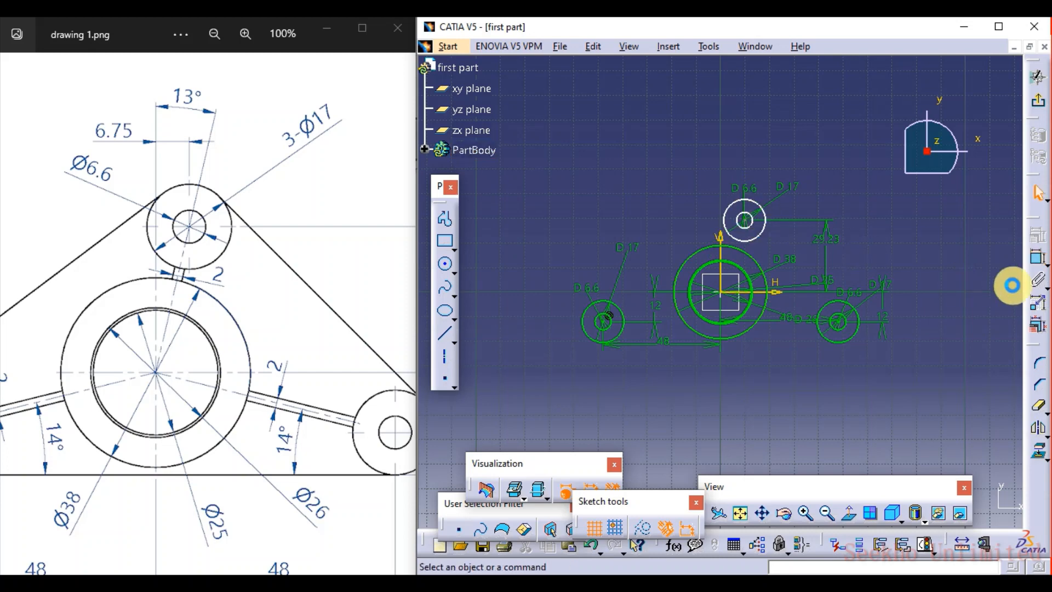
# Dimension the horizontal distance from the vertical axis to the upper lobe's centre and set it to 6.75 mm
pyautogui.click(1045, 264)
pyautogui.click(1035, 256)
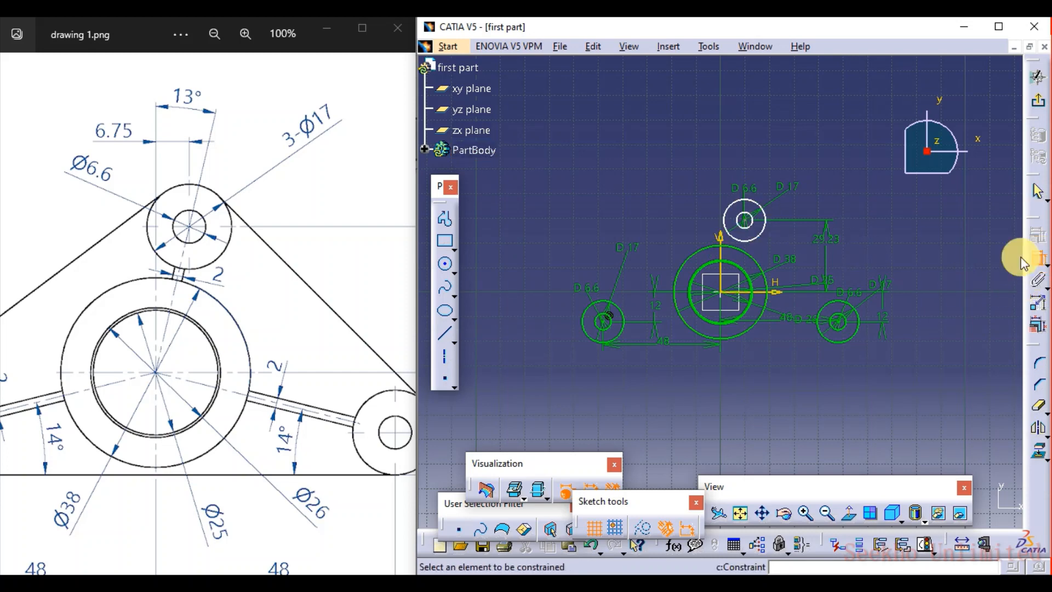
pyautogui.click(722, 241)
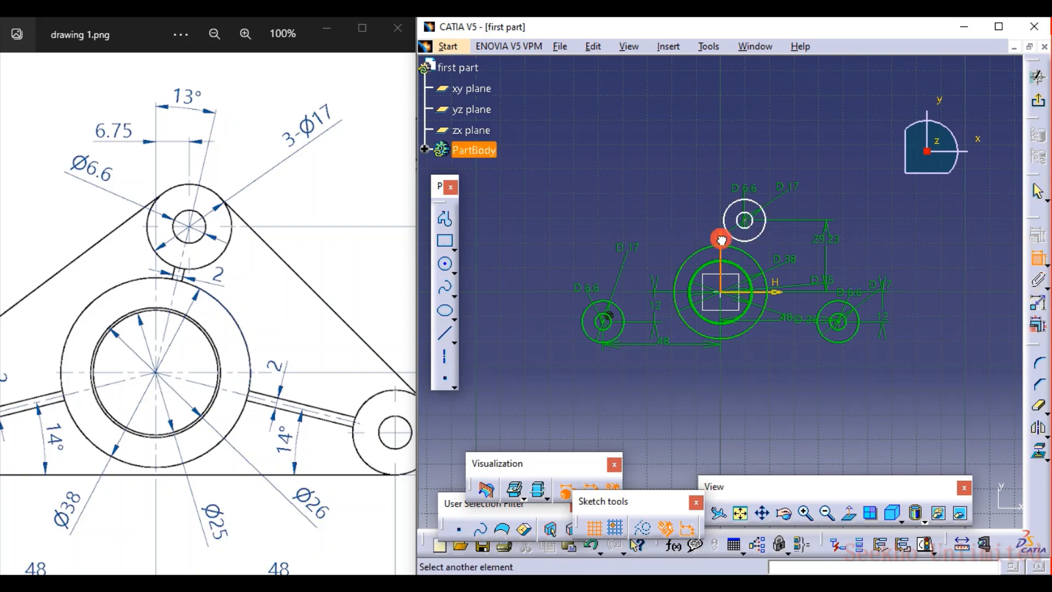
pyautogui.click(746, 221)
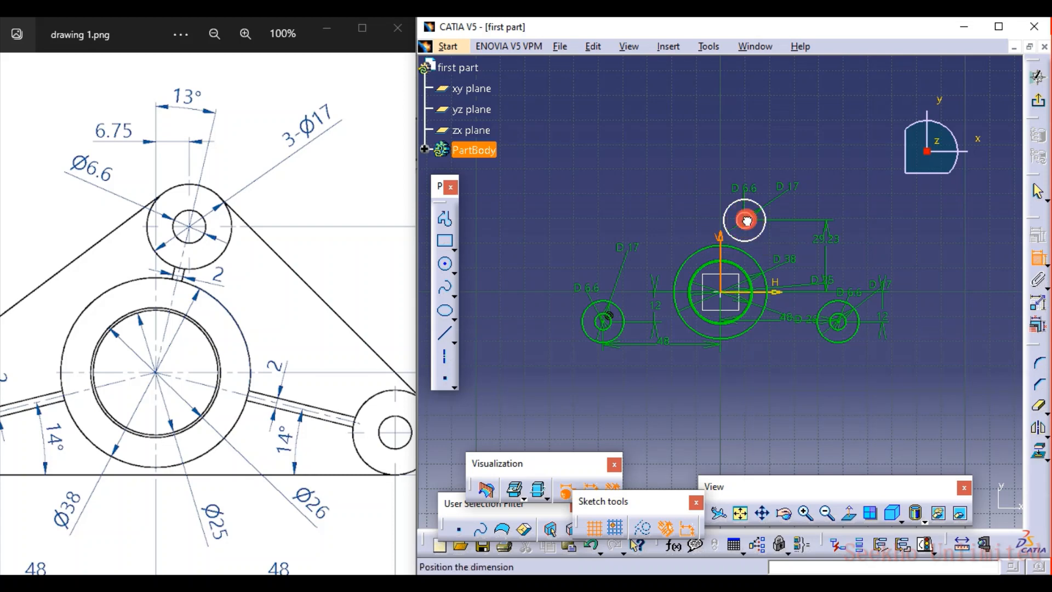
pyautogui.click(722, 168)
pyautogui.doubleClick(718, 164)
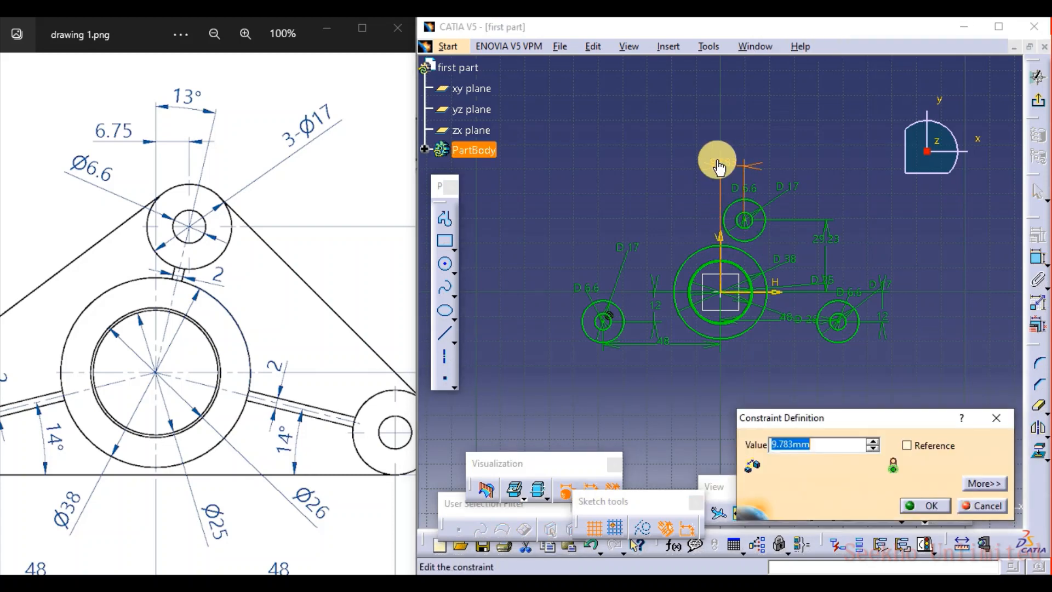
pyautogui.write('6')
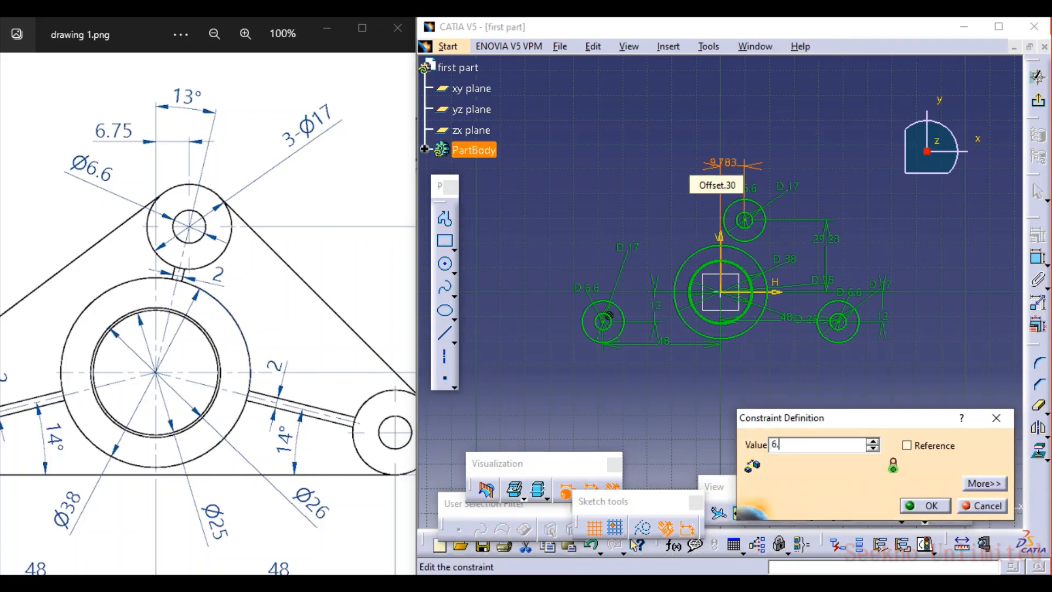
pyautogui.write('.75')
pyautogui.press('Return')
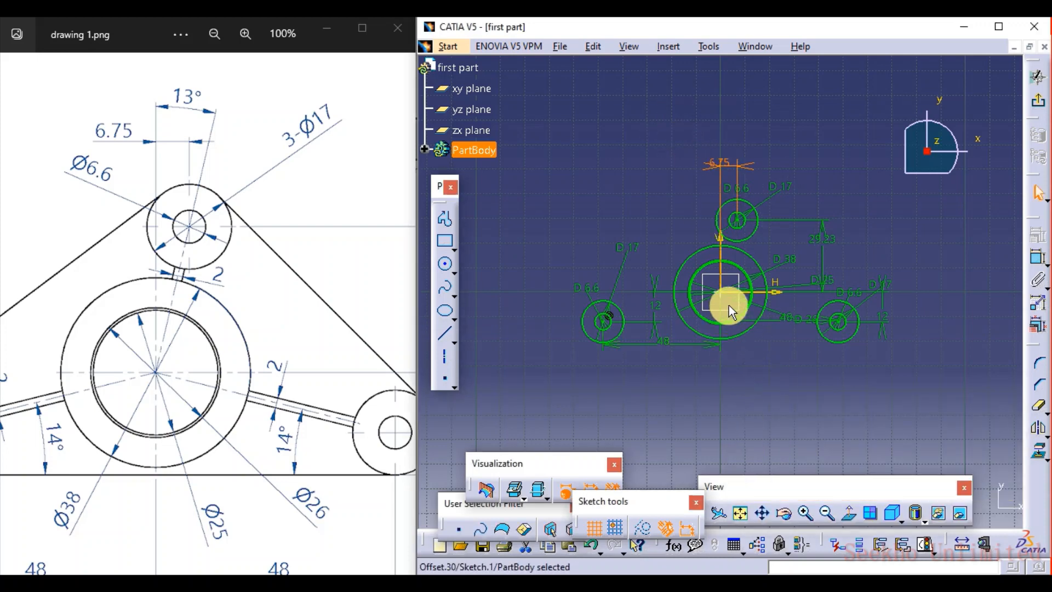
pyautogui.moveTo(747, 335)
pyautogui.keyDown('ctrl'); pyautogui.mouseDown(button='middle')
pyautogui.moveTo(742, 260)
pyautogui.moveTo(741, 277)
pyautogui.mouseUp(button='middle'); pyautogui.keyUp('ctrl')
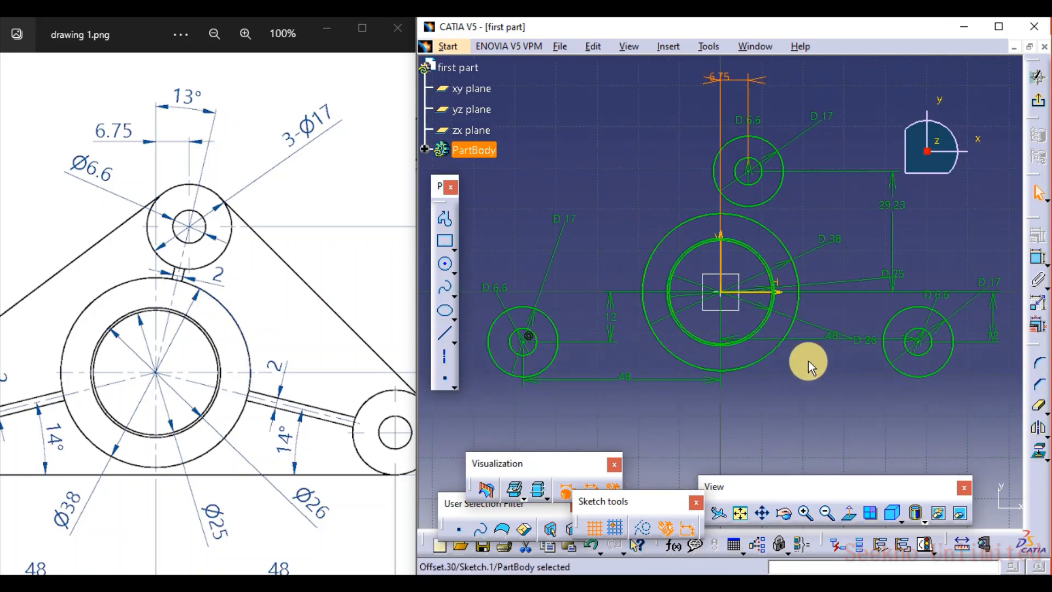
pyautogui.click(797, 396)
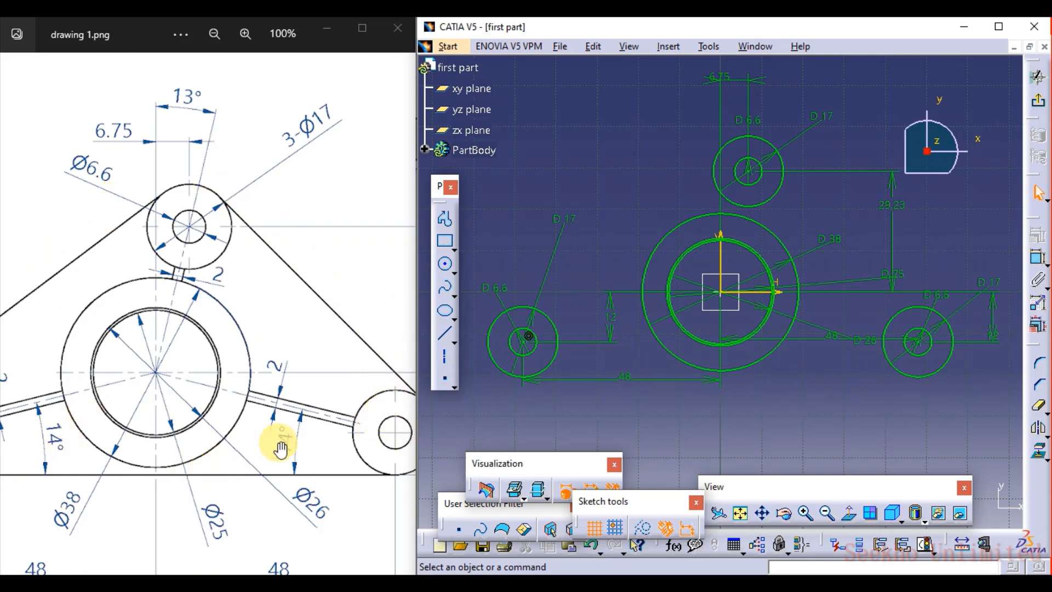
# Draw a bi-tangent line joining the outer sides of the lower-left and upper lobes' 17 mm circles
pyautogui.scroll(-2, 222, 336)
pyautogui.scroll(-1, 225, 338)
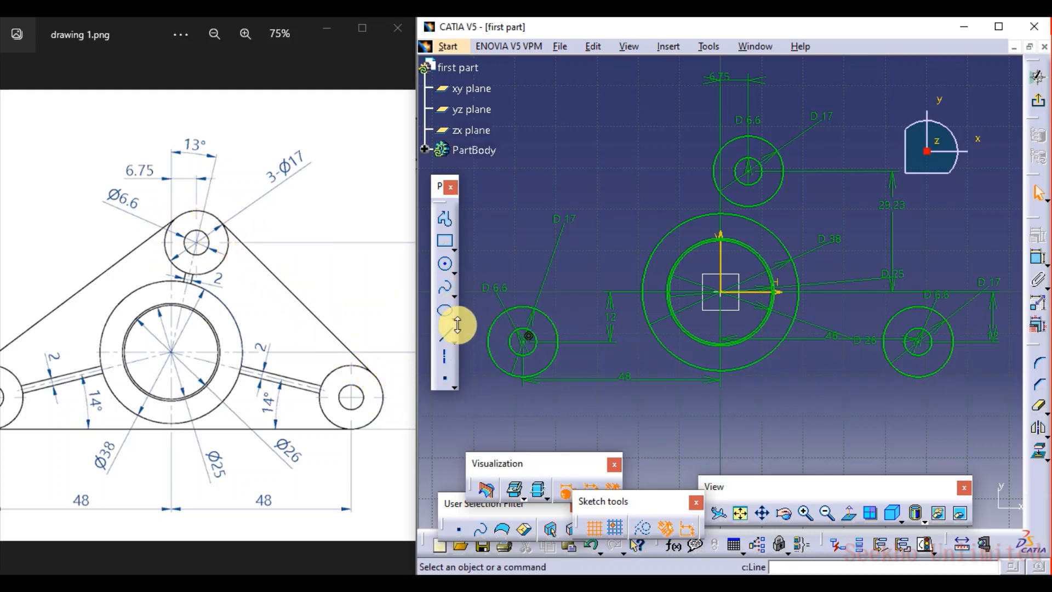
pyautogui.click(454, 342)
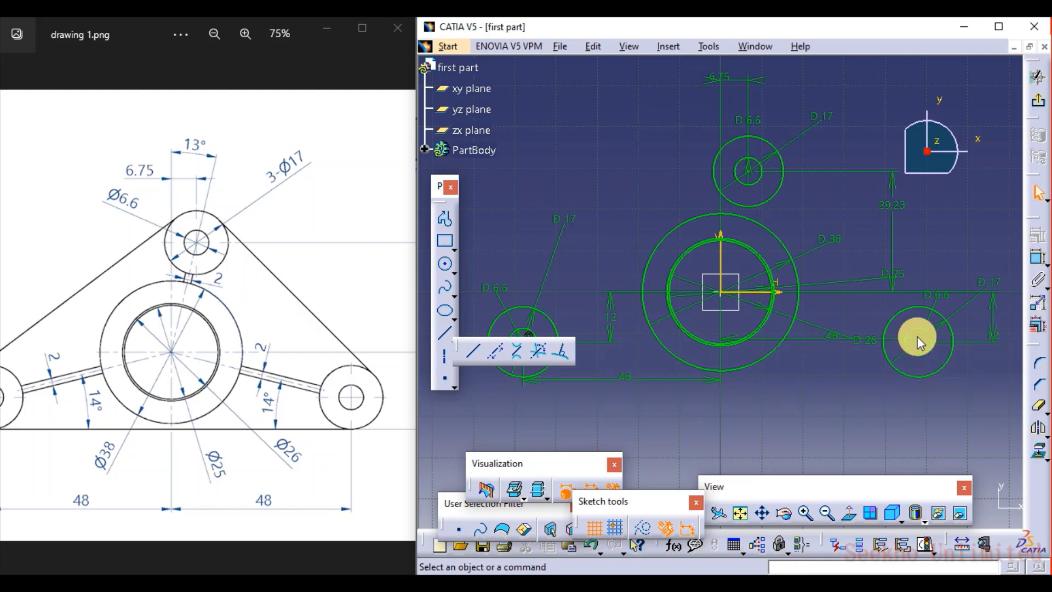
pyautogui.click(515, 350)
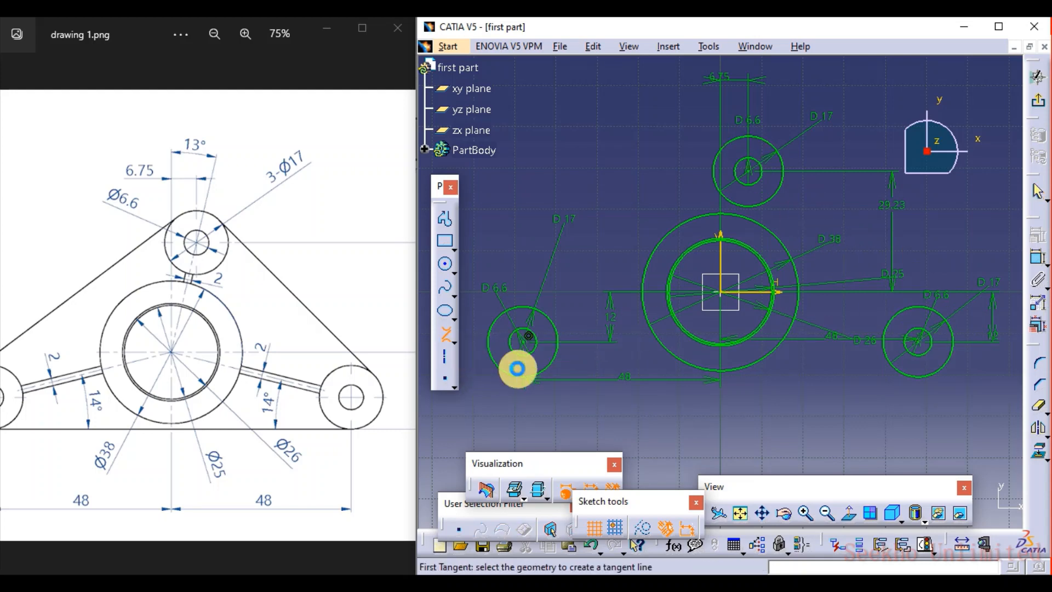
pyautogui.click(518, 306)
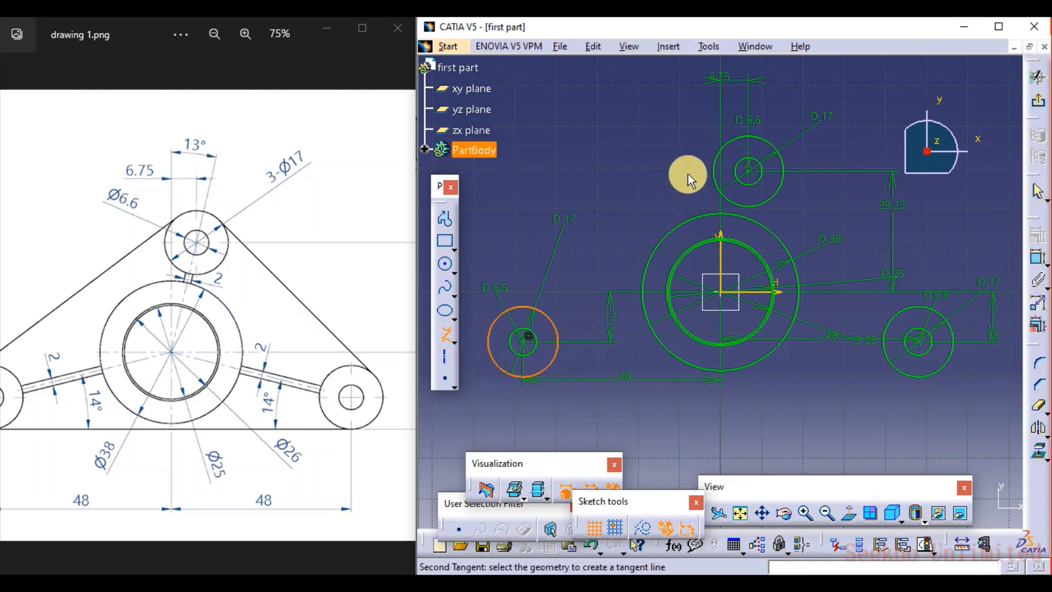
pyautogui.click(731, 138)
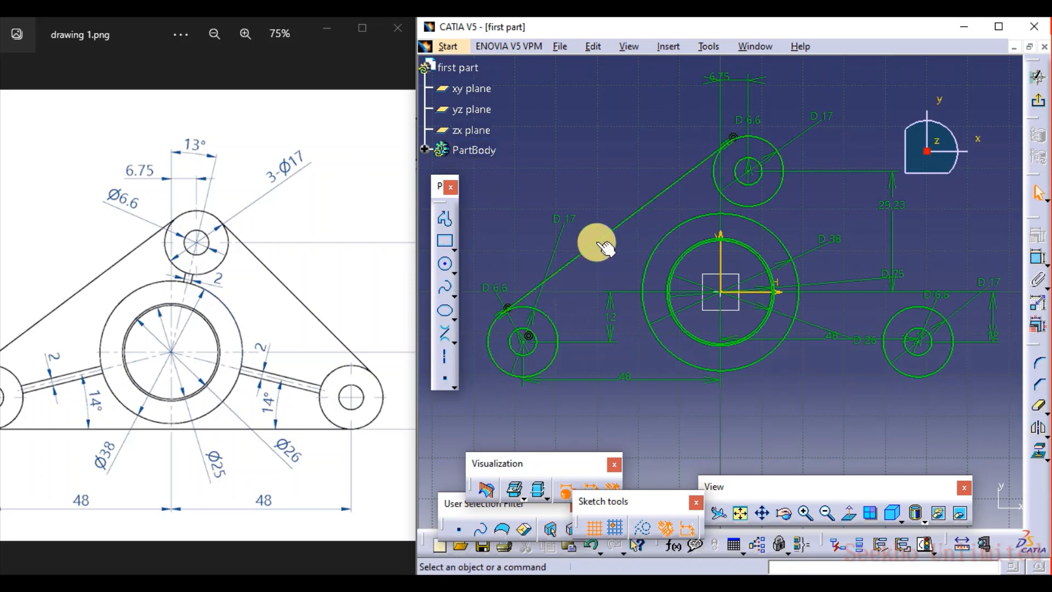
# Draw a horizontal line below the two lower lobes, extending past both of their 17 mm circles
pyautogui.click(453, 340)
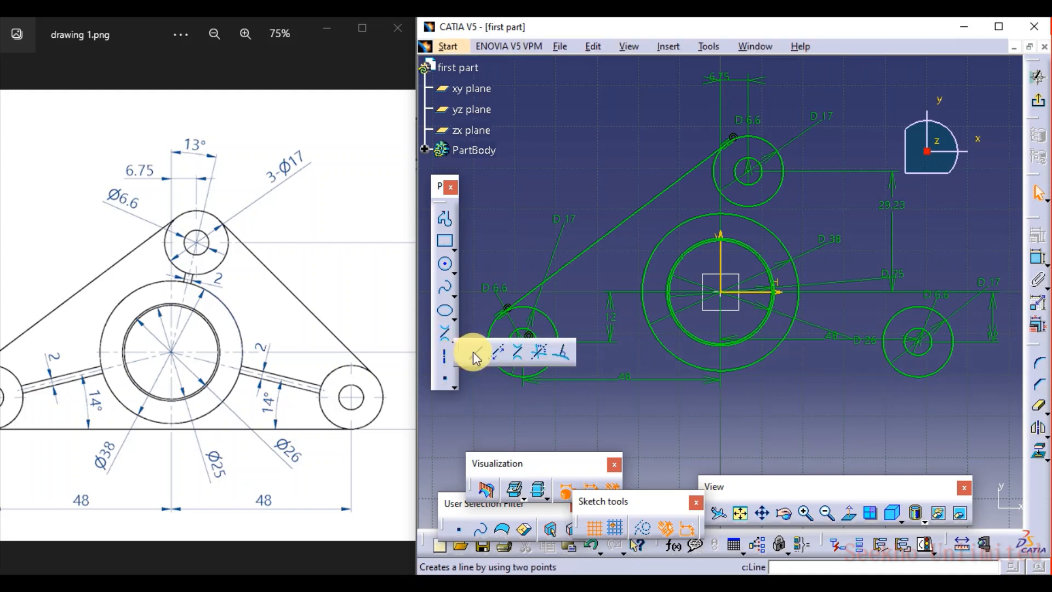
pyautogui.click(473, 352)
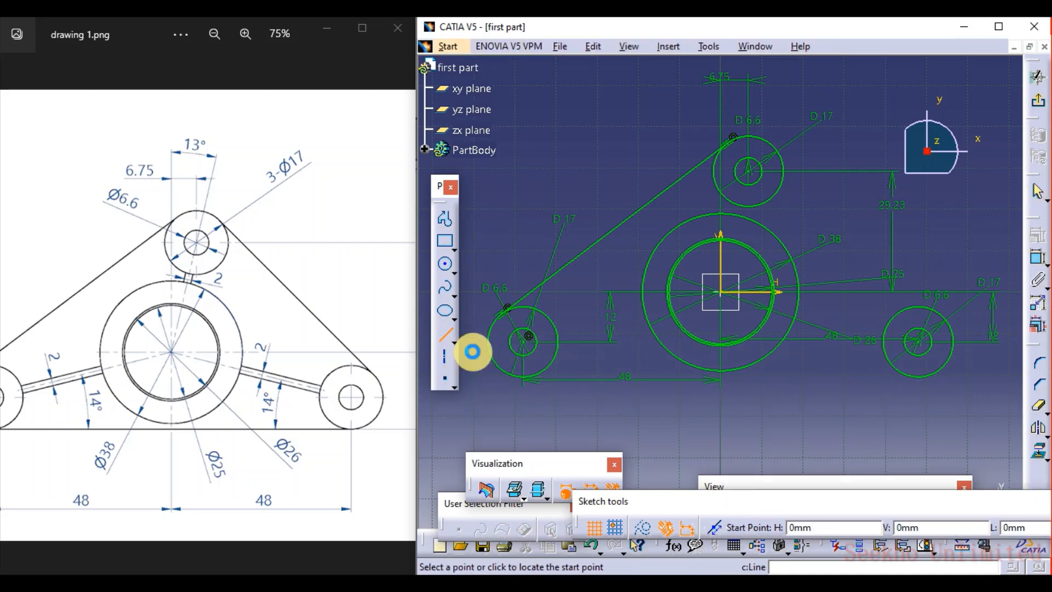
pyautogui.click(478, 400)
pyautogui.click(987, 401)
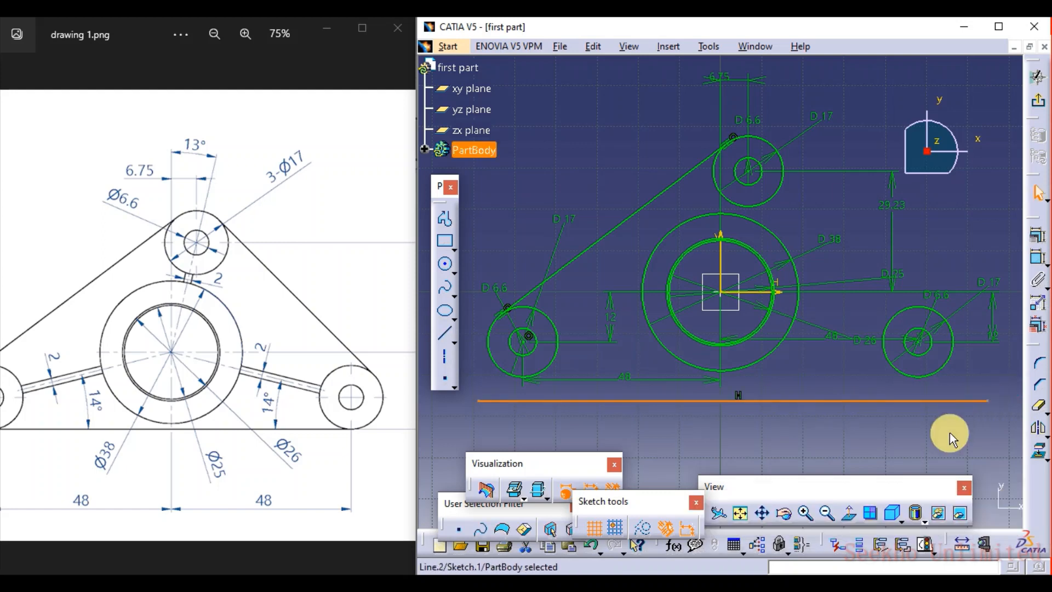
pyautogui.click(923, 419)
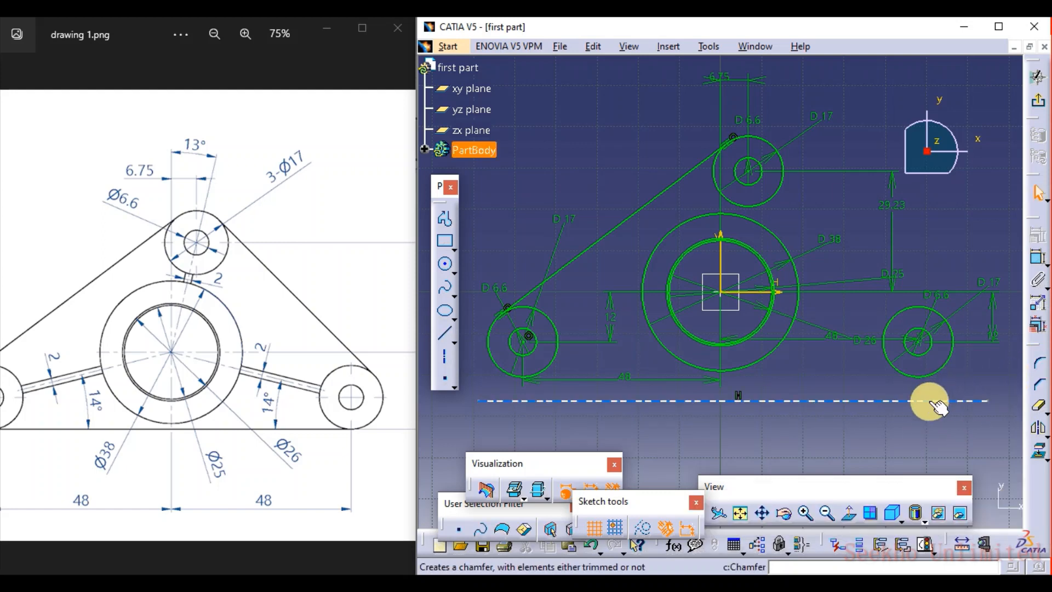
# Make the horizontal bottom line tangent to the lower-right lobe's 17 mm circle
pyautogui.click(1037, 256)
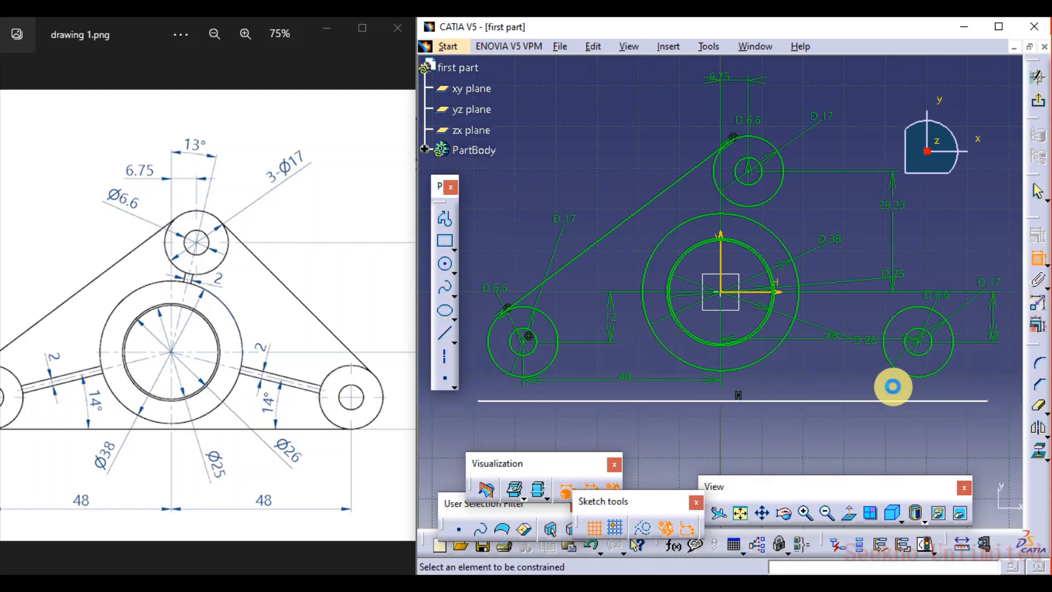
pyautogui.click(918, 401)
pyautogui.click(925, 378)
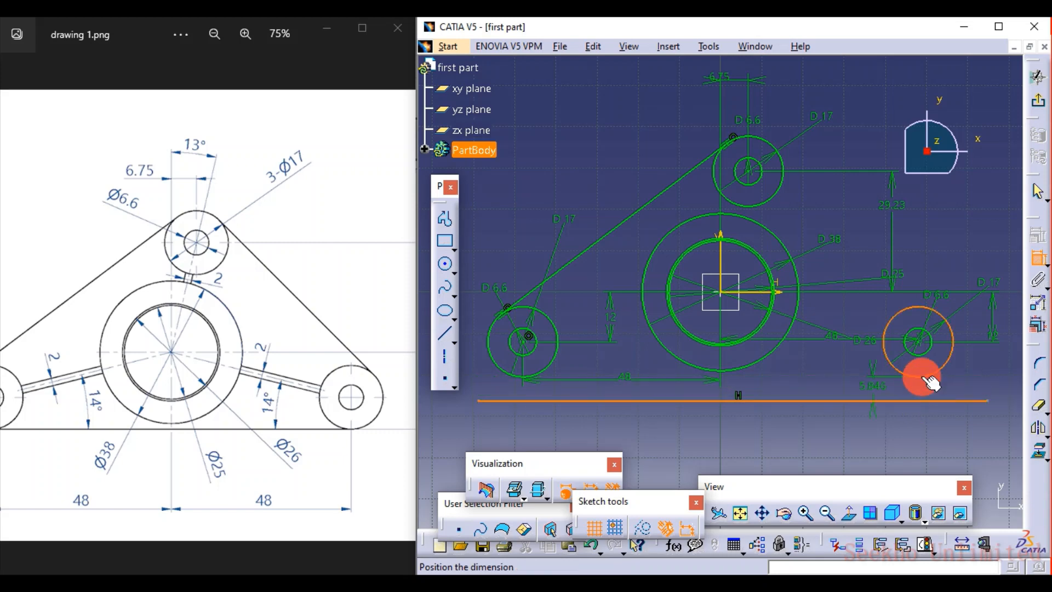
pyautogui.rightClick(895, 392)
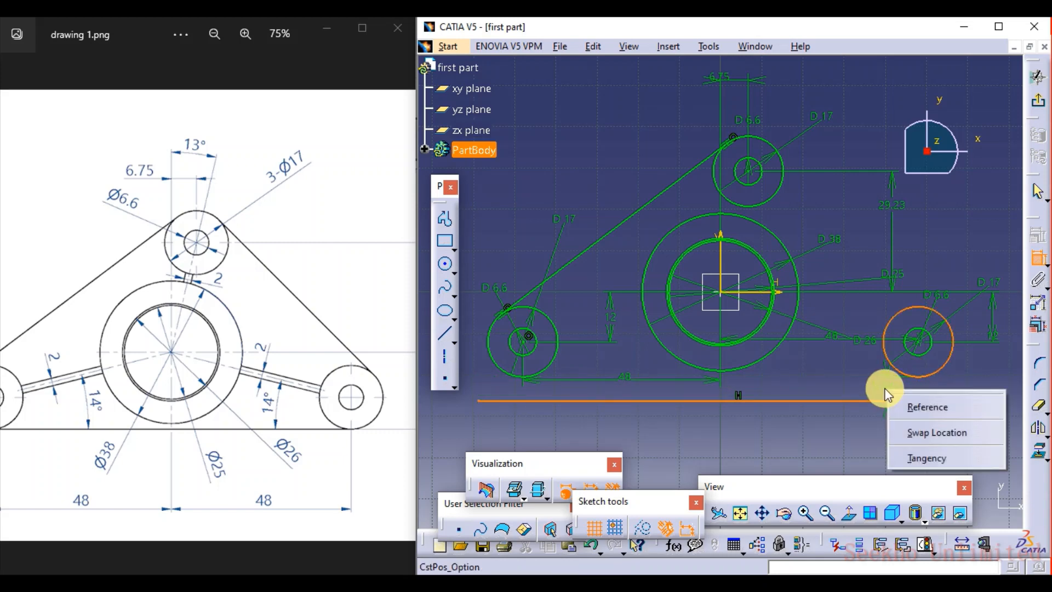
pyautogui.click(927, 455)
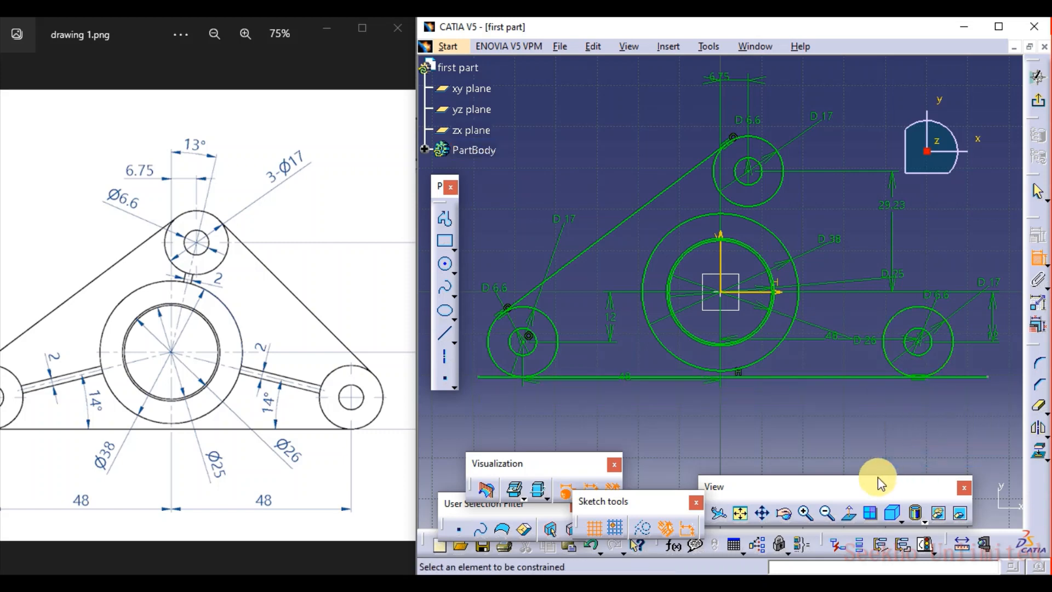
pyautogui.click(491, 366)
pyautogui.click(503, 373)
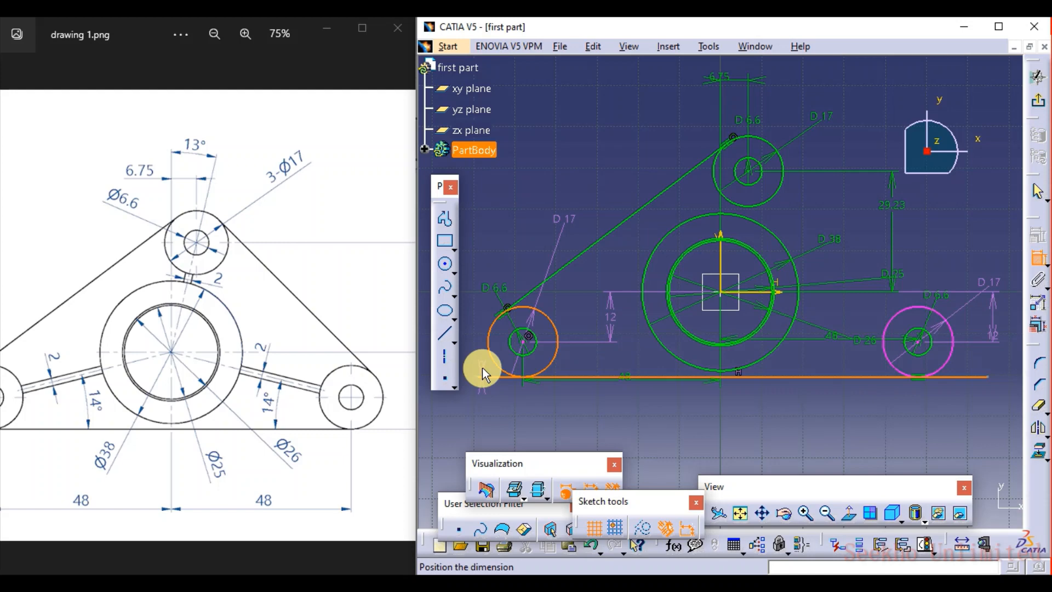
pyautogui.press('Escape')
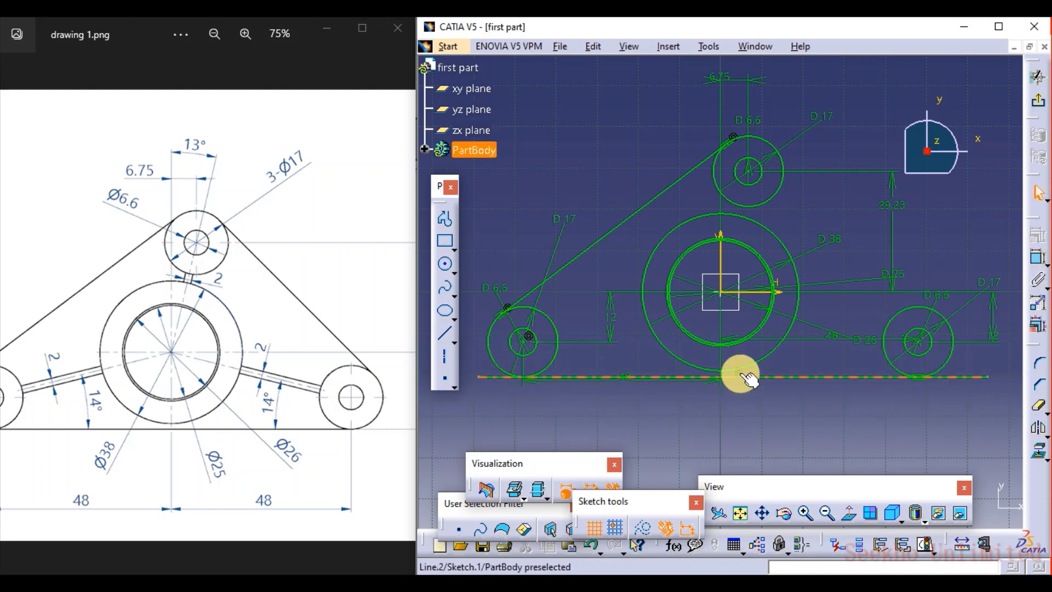
pyautogui.click(742, 374)
pyautogui.click(738, 372)
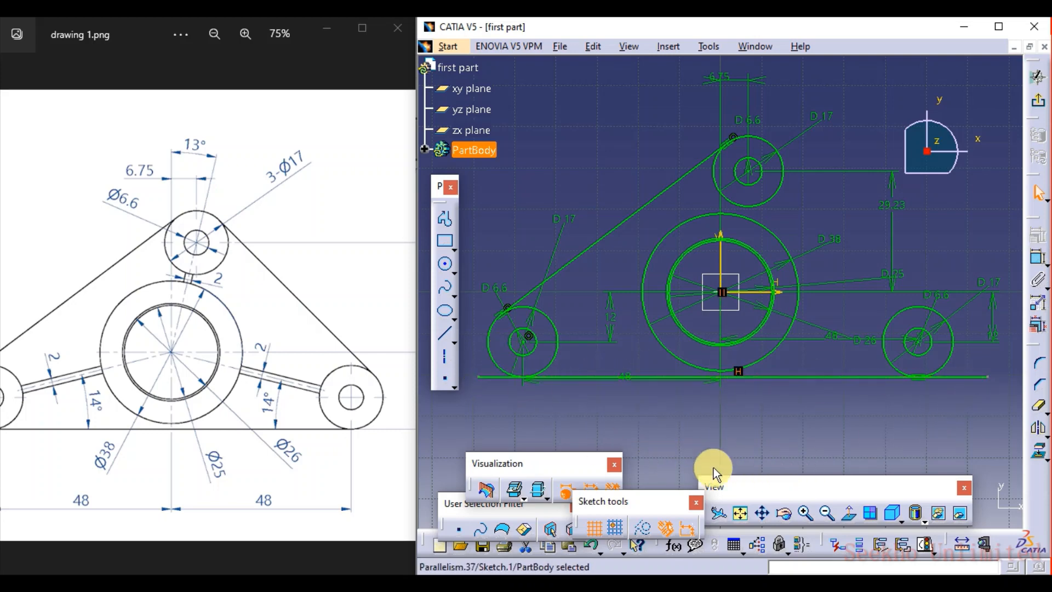
# Quick Trim both ends of the bottom line that extend beyond the lower lobes' 17 mm circles
pyautogui.click(1040, 409)
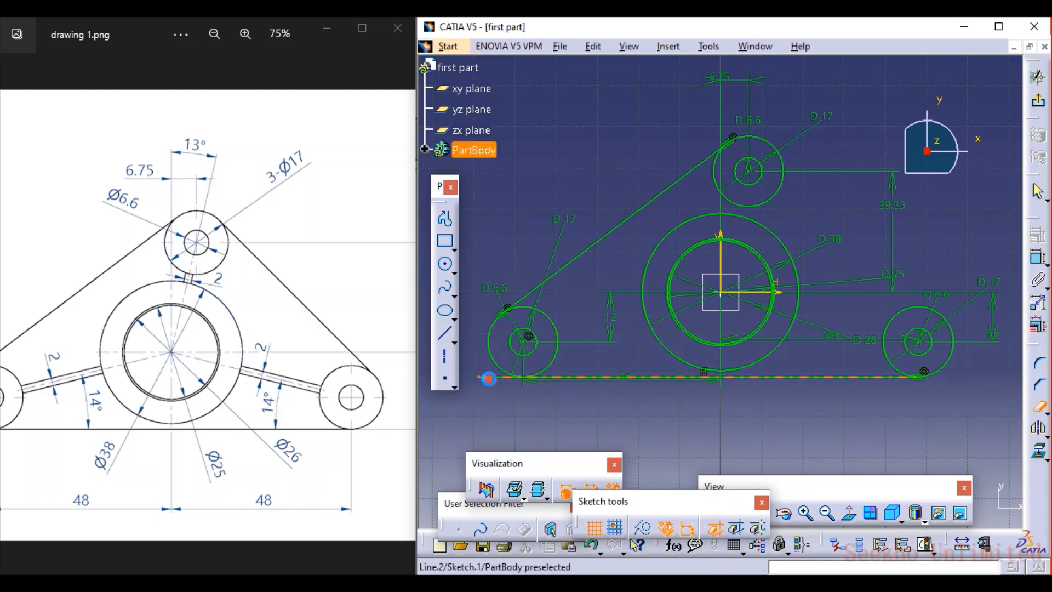
pyautogui.click(495, 377)
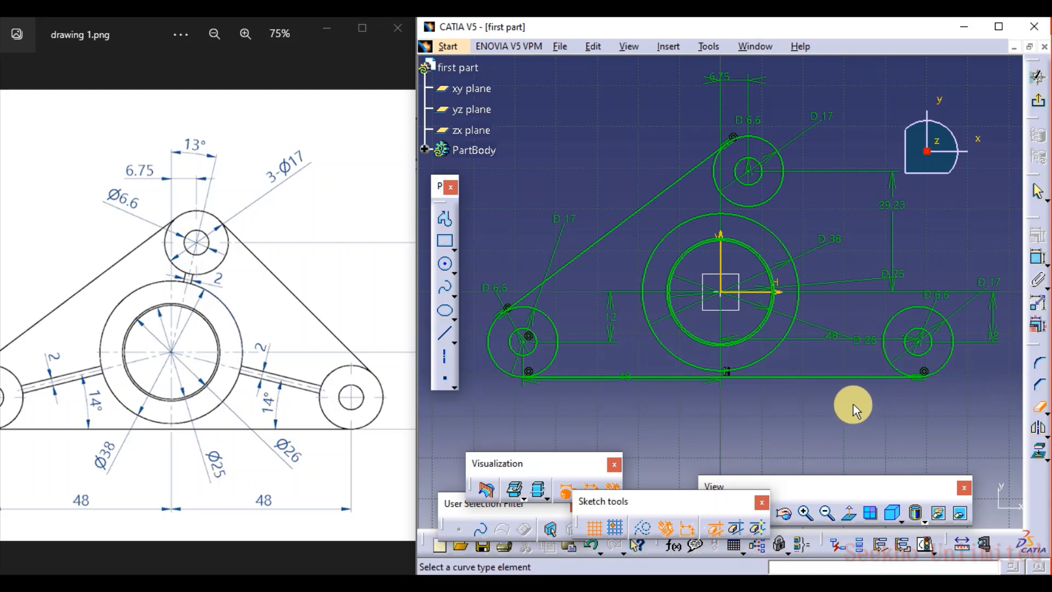
pyautogui.moveTo(852, 403)
pyautogui.mouseDown(button='middle')
pyautogui.moveTo(798, 410)
pyautogui.moveTo(804, 403)
pyautogui.mouseUp(button='middle')
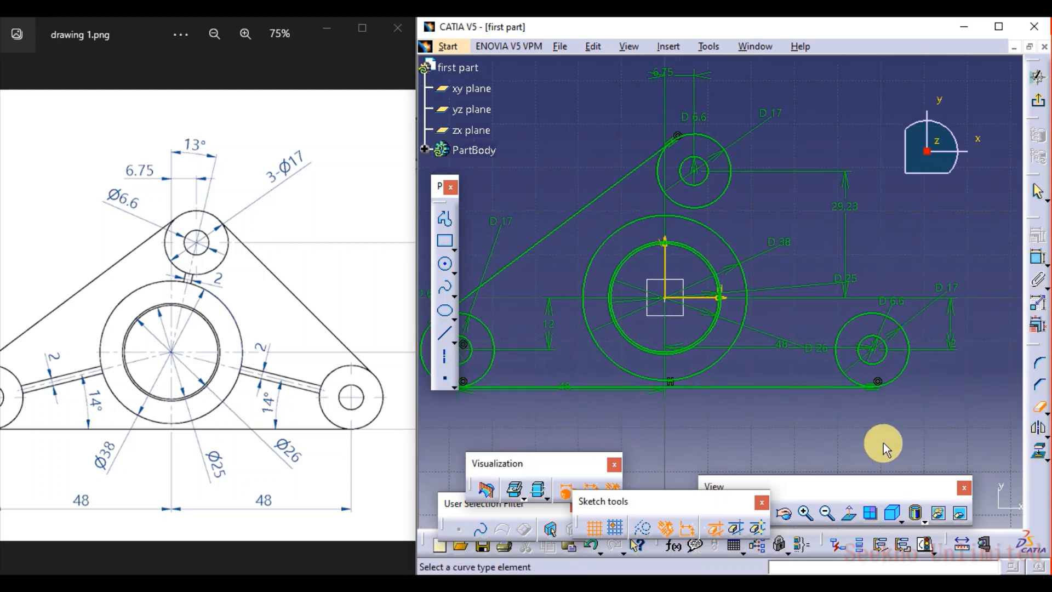
pyautogui.click(1043, 408)
# Draw a bi-tangent line joining the outer sides of the upper and lower-right lobes' 17 mm circles
pyautogui.click(445, 334)
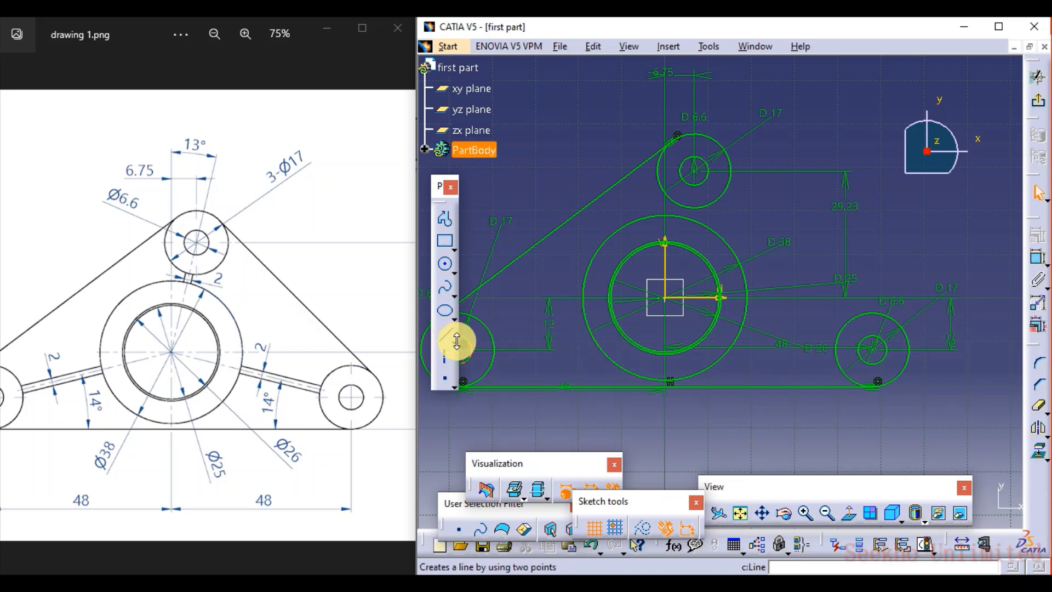
pyautogui.click(455, 342)
pyautogui.click(514, 357)
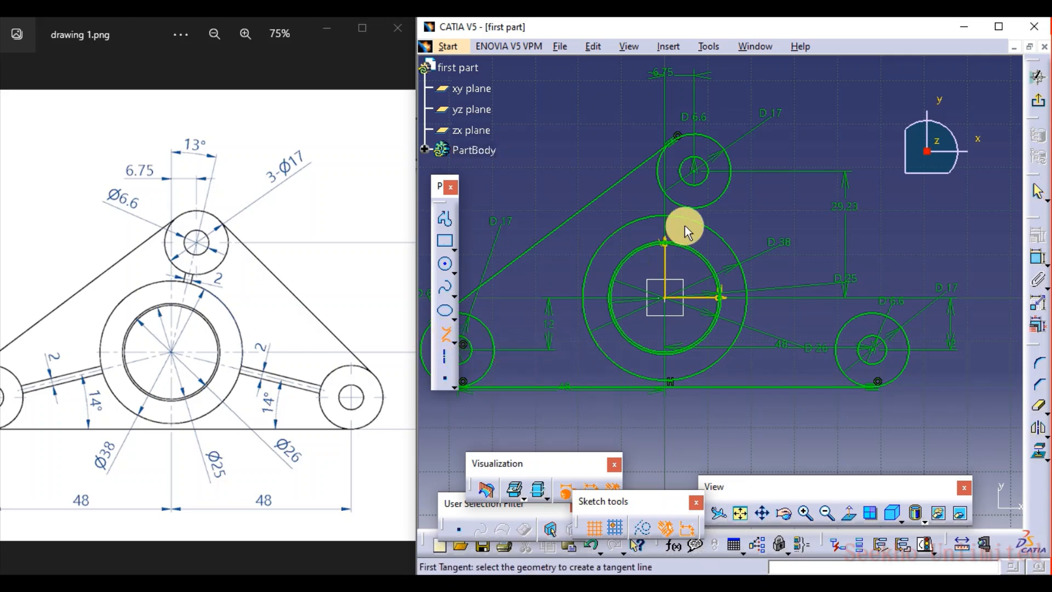
pyautogui.click(729, 160)
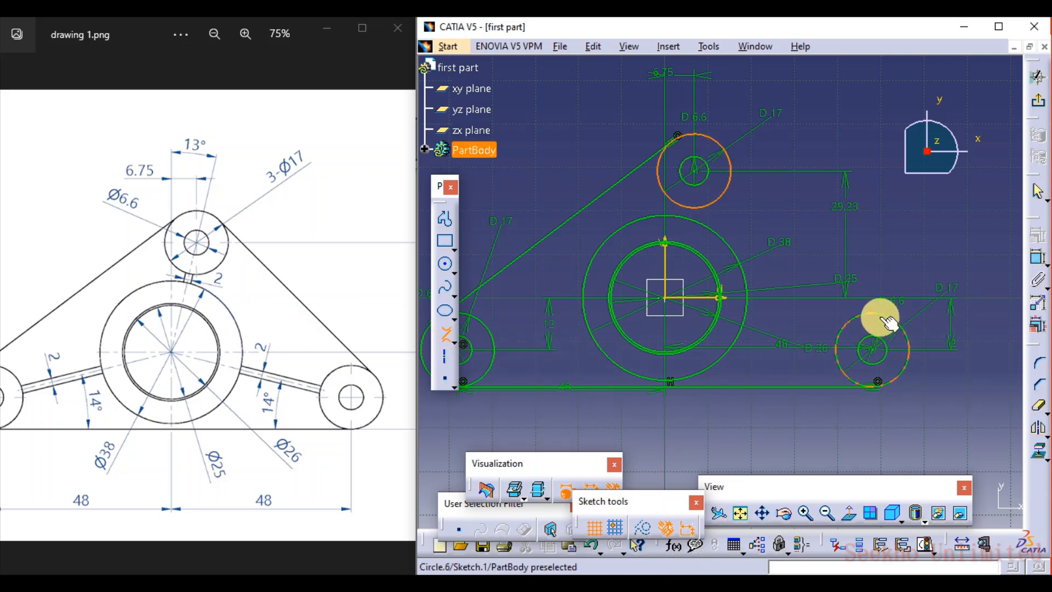
pyautogui.click(879, 317)
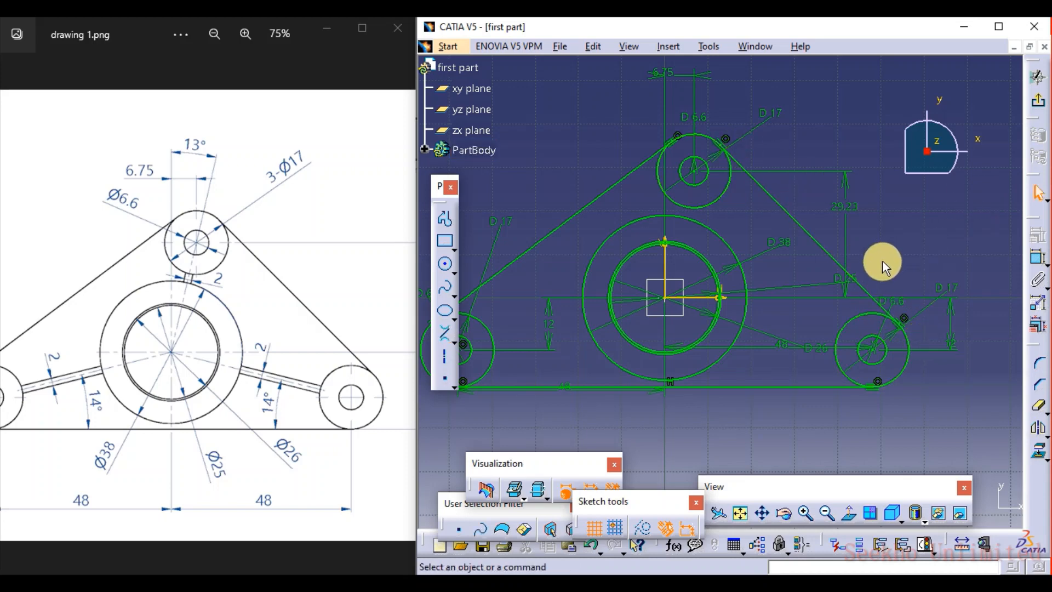
# Check the sketch with the solver diagnostics display switched off and on, and hide the dimensional constraints
pyautogui.keyDown('ctrl'); pyautogui.moveTo(726, 307); pyautogui.dragTo(727, 319, button='middle'); pyautogui.keyUp('ctrl')
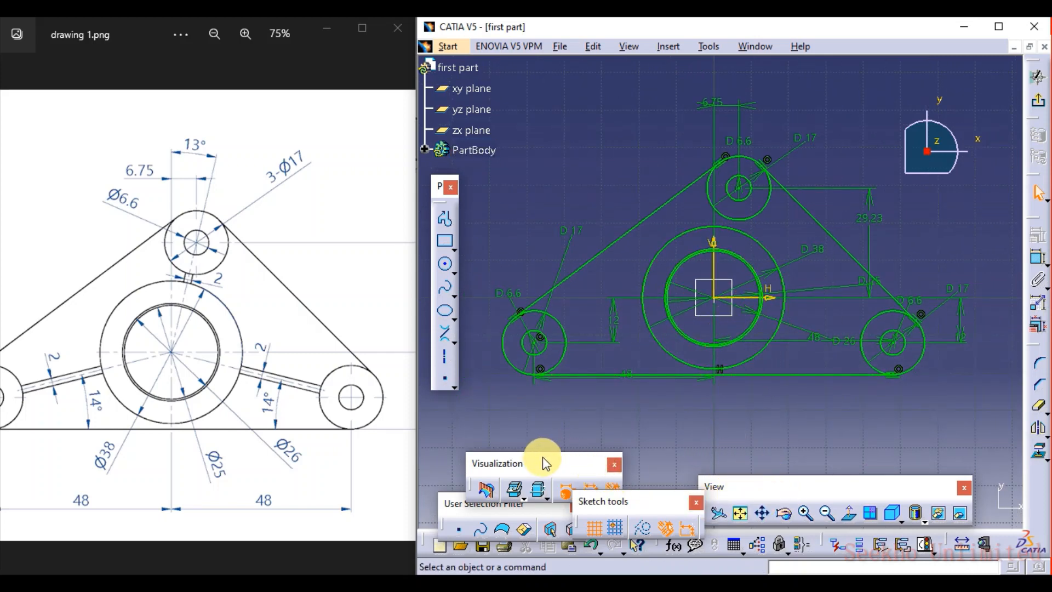
pyautogui.moveTo(543, 459); pyautogui.dragTo(548, 438)
pyautogui.click(573, 469)
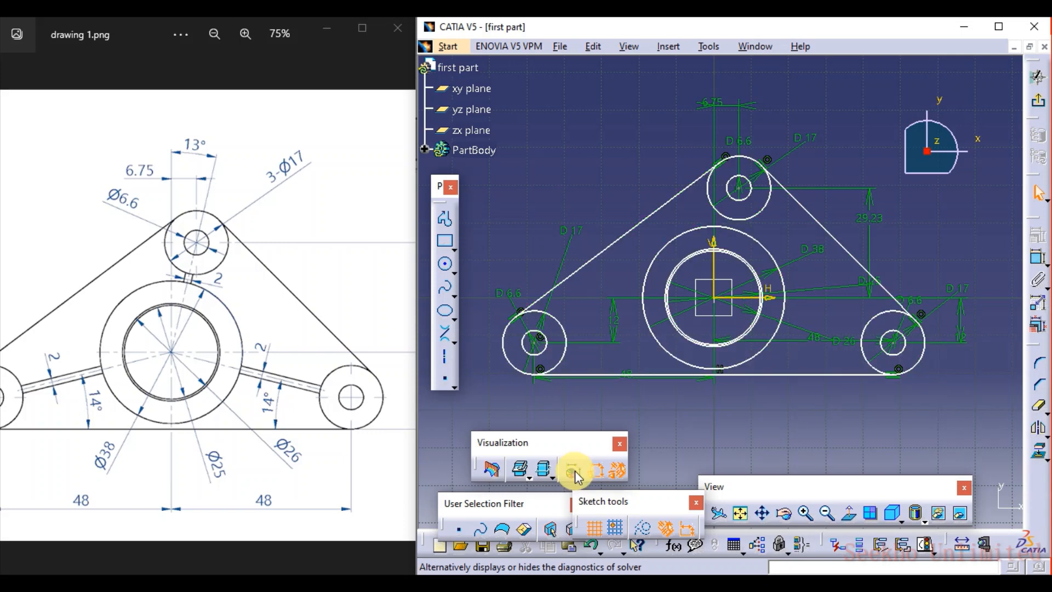
pyautogui.click(574, 471)
pyautogui.click(595, 471)
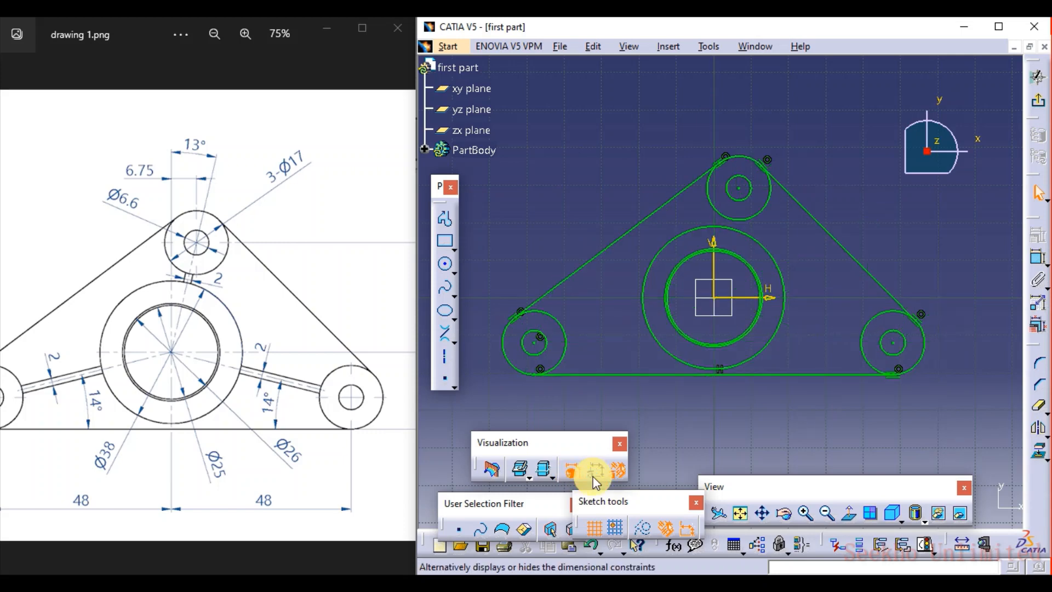
pyautogui.scroll(-1, 219, 337)
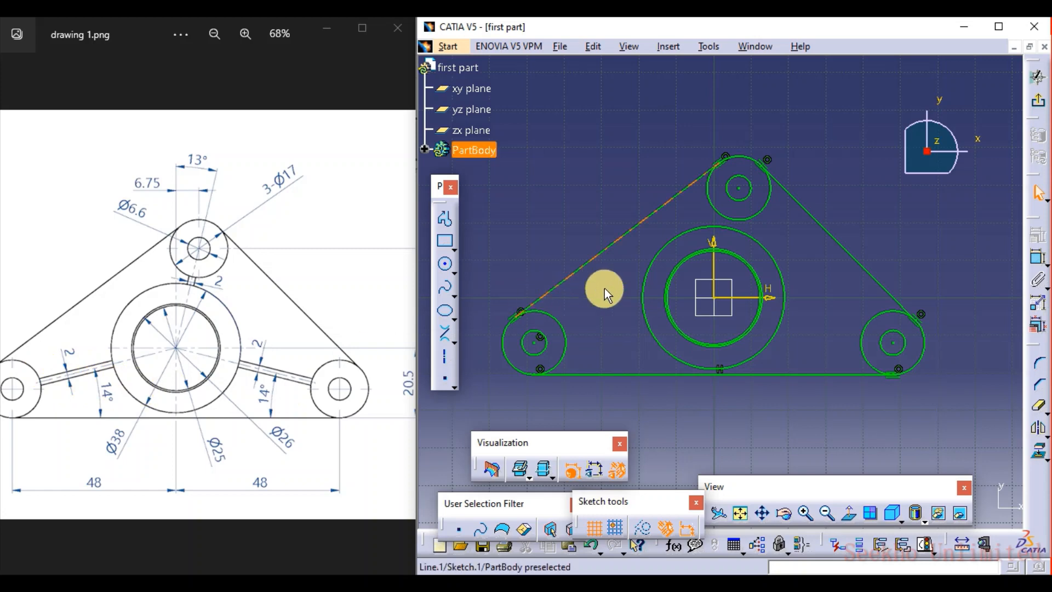
pyautogui.click(585, 470)
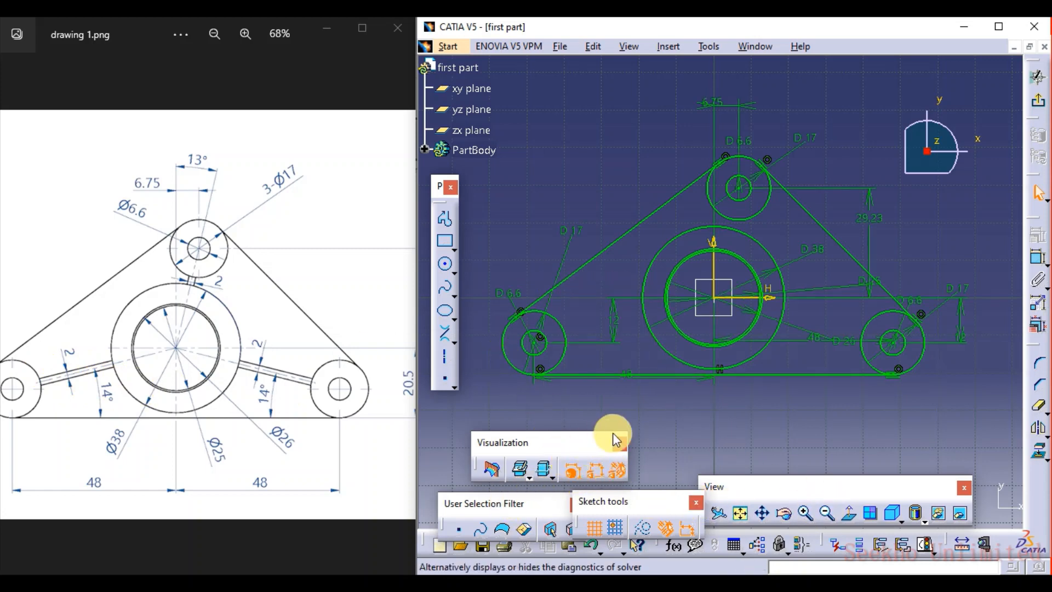
pyautogui.click(595, 475)
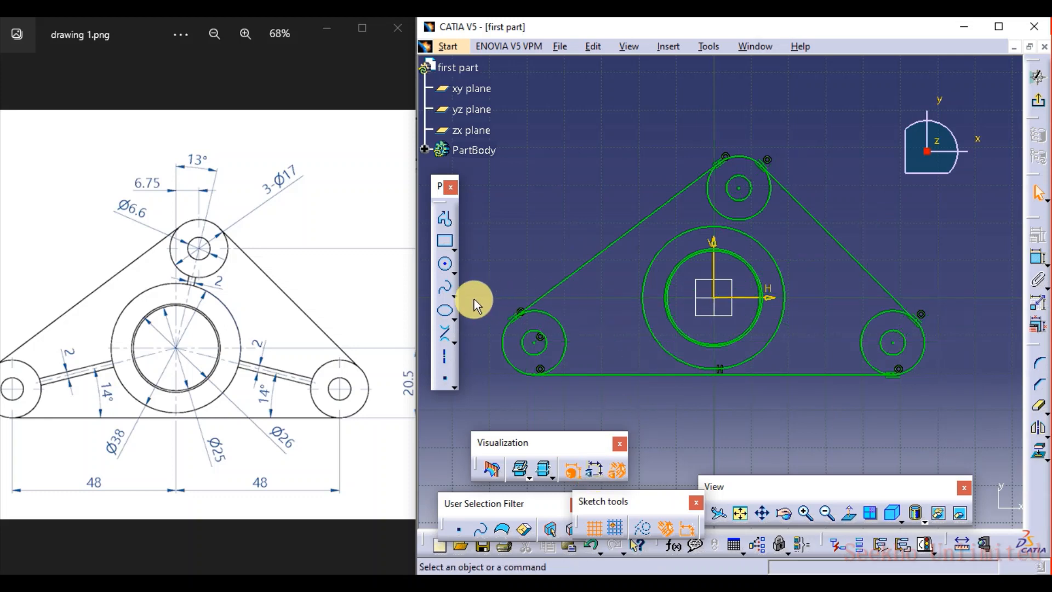
# Draw two nearly parallel rib lines, each about 22 mm long, from the lower-left lobe's 17 mm circle to the 38 mm circle
pyautogui.click(455, 343)
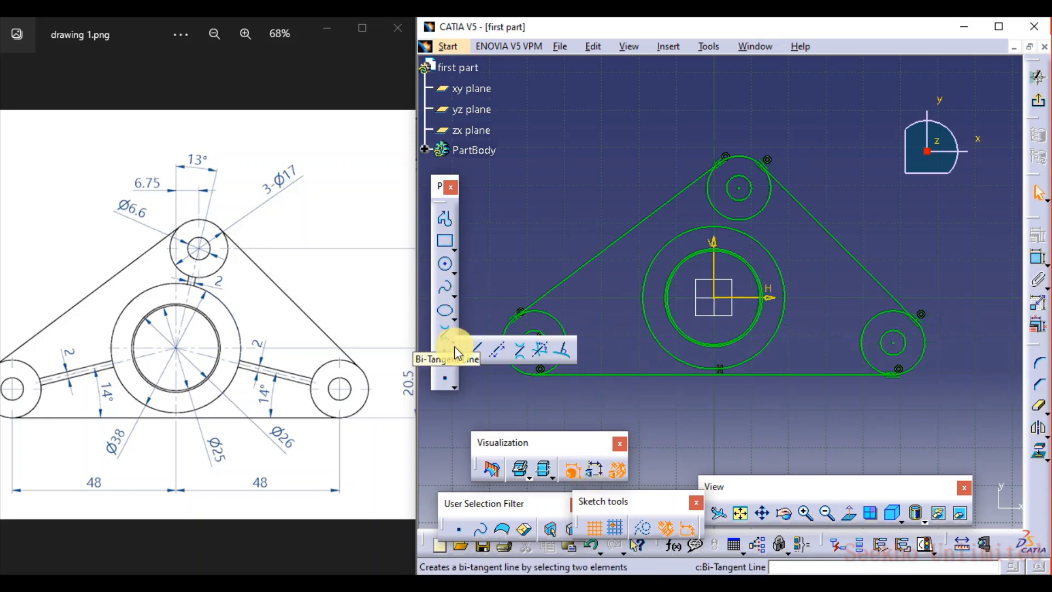
pyautogui.click(476, 348)
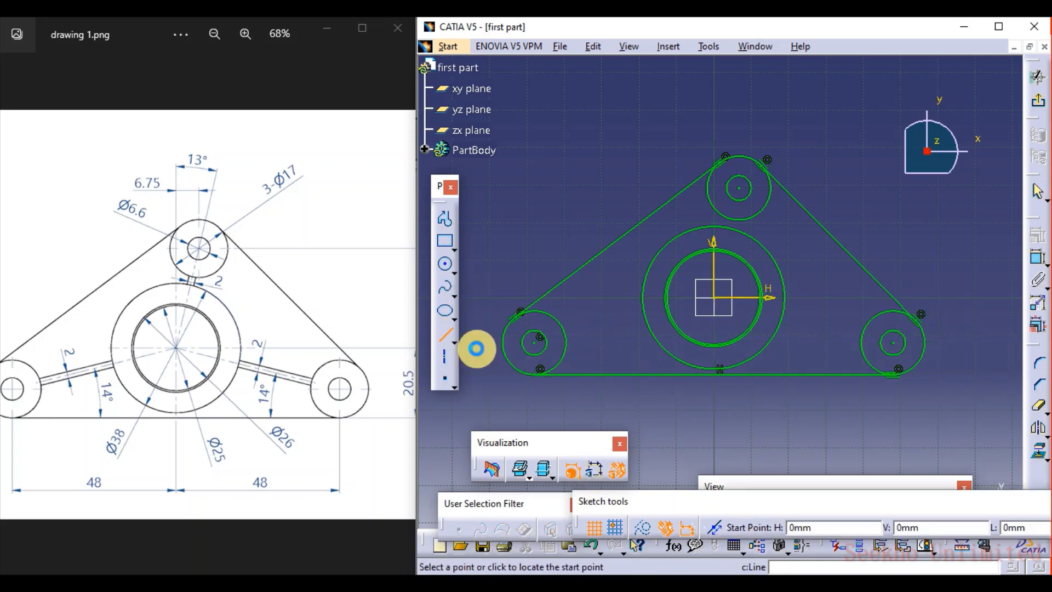
pyautogui.click(562, 327)
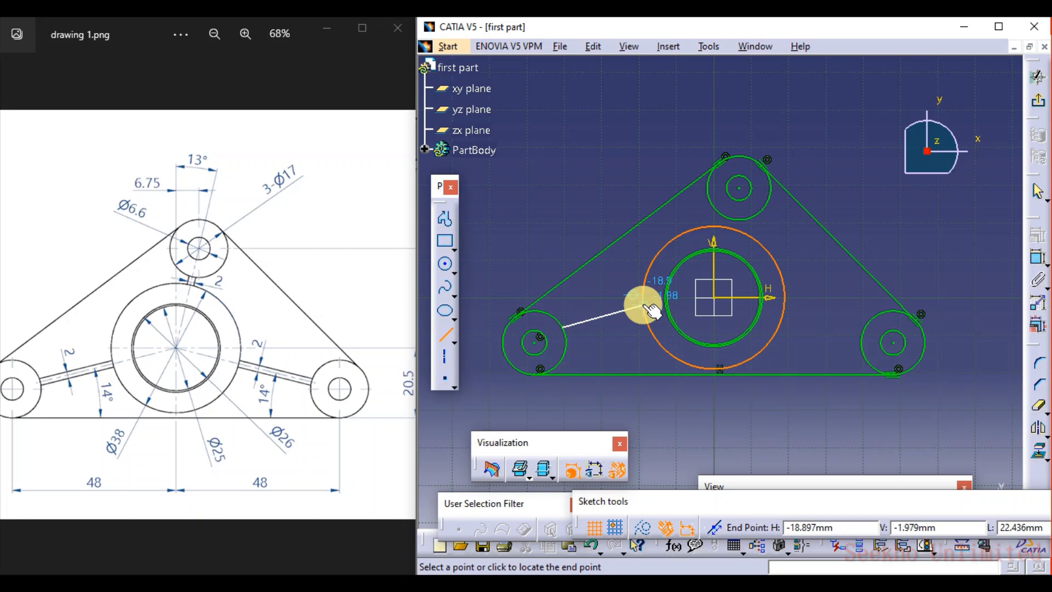
pyautogui.click(648, 306)
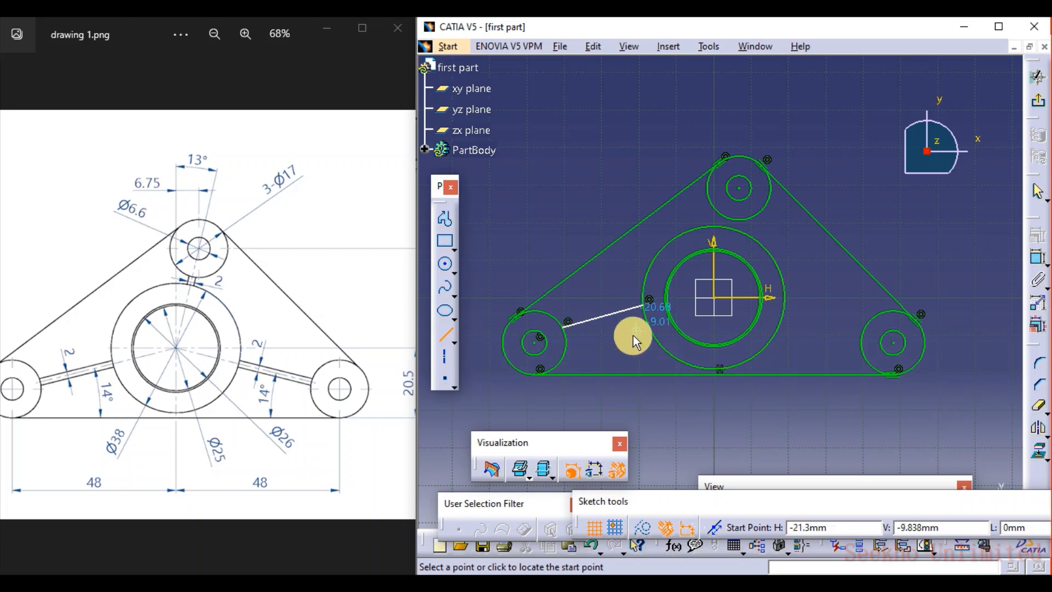
pyautogui.click(570, 337)
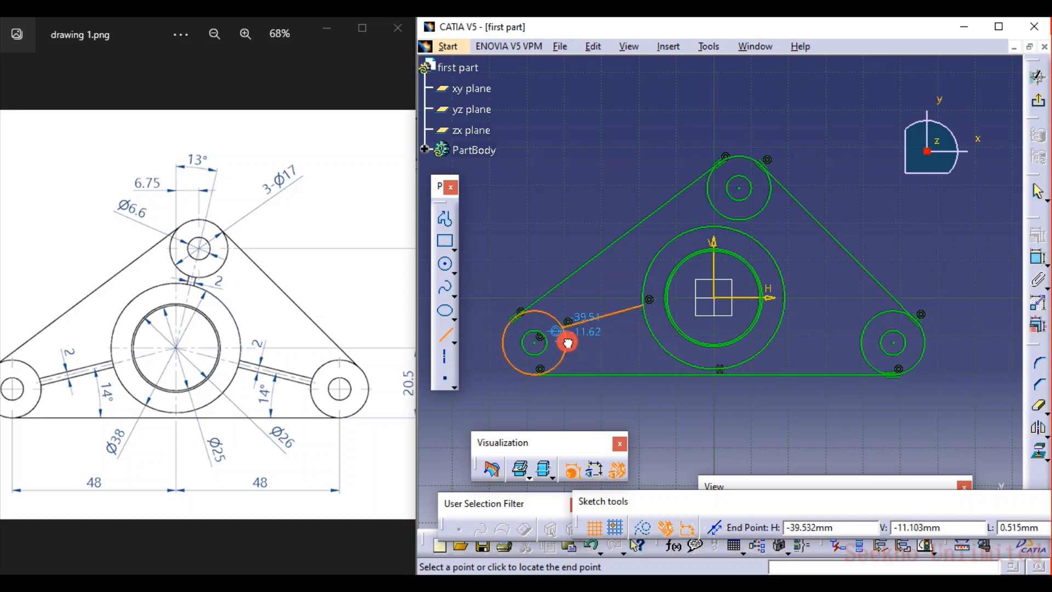
pyautogui.click(645, 323)
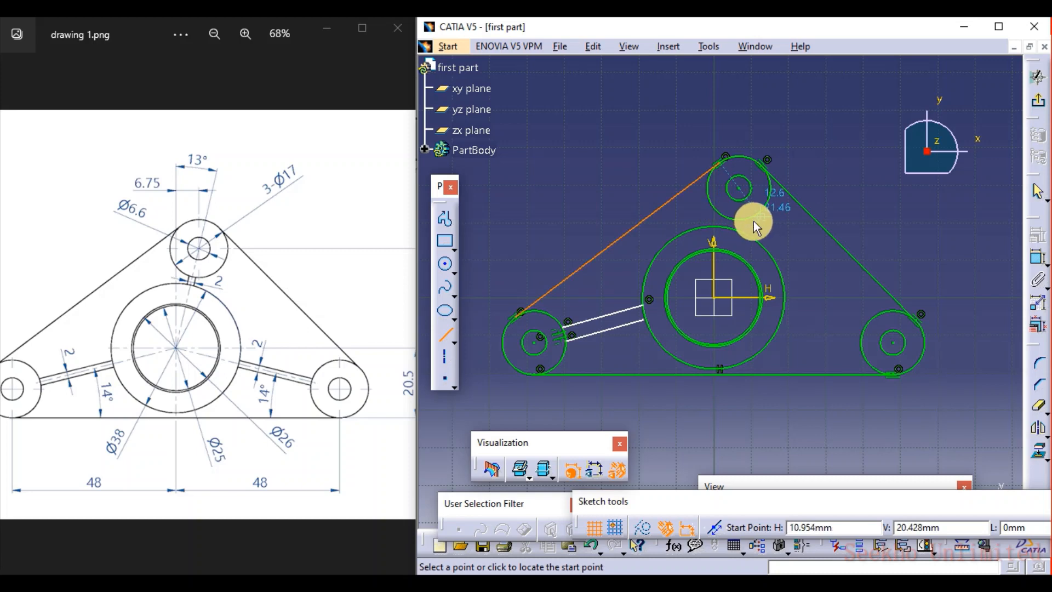
# Draw two short rib lines, the first about 4 mm long, between the upper lobe's 17 mm circle and the 38 mm circle
pyautogui.click(735, 229)
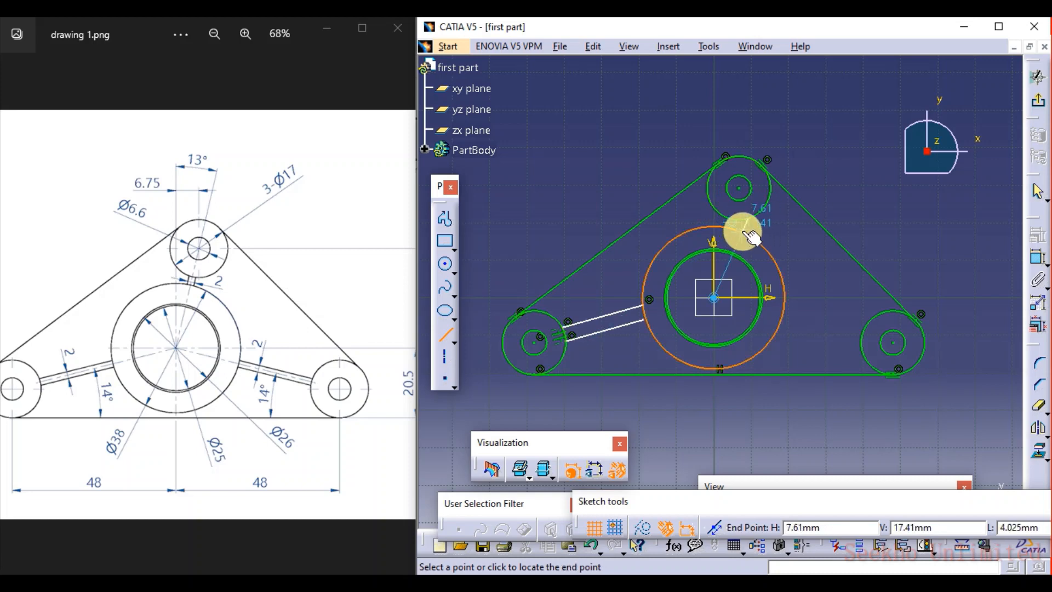
pyautogui.click(743, 232)
pyautogui.moveTo(781, 279)
pyautogui.keyDown('ctrl'); pyautogui.mouseDown(button='middle')
pyautogui.moveTo(792, 181)
pyautogui.moveTo(772, 301)
pyautogui.mouseUp(button='middle'); pyautogui.keyUp('ctrl')
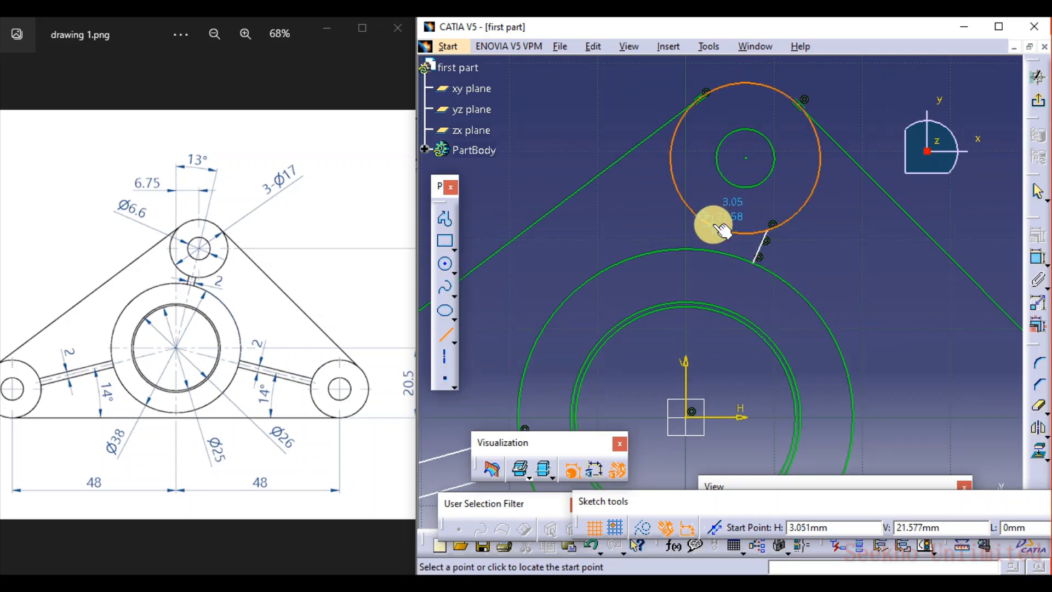
pyautogui.click(698, 249)
pyautogui.click(695, 246)
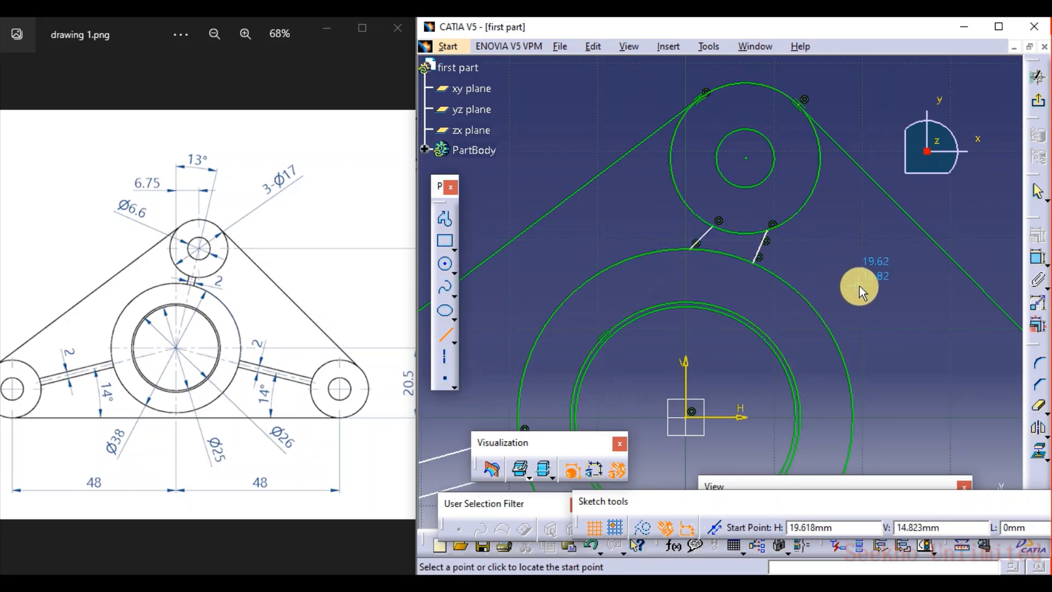
pyautogui.press('Escape')
# Draw two rib lines, the upper one about 24 mm long, from the 38 mm circle to the lower-right lobe's 17 mm circle
pyautogui.moveTo(883, 322)
pyautogui.mouseDown(button='middle')
pyautogui.moveTo(747, 208)
pyautogui.moveTo(761, 275)
pyautogui.mouseUp(button='middle')
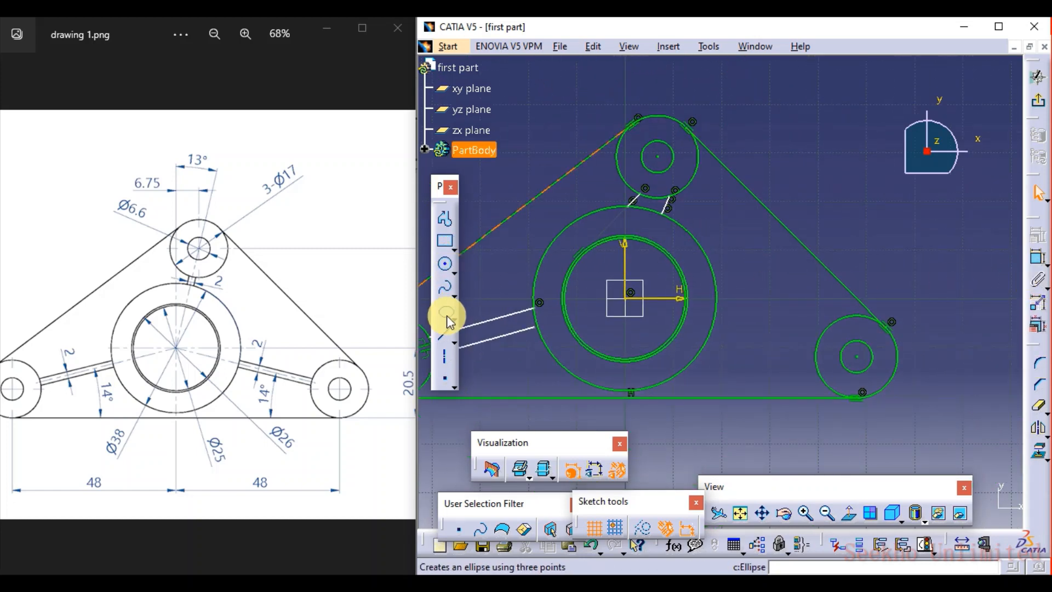
pyautogui.click(445, 333)
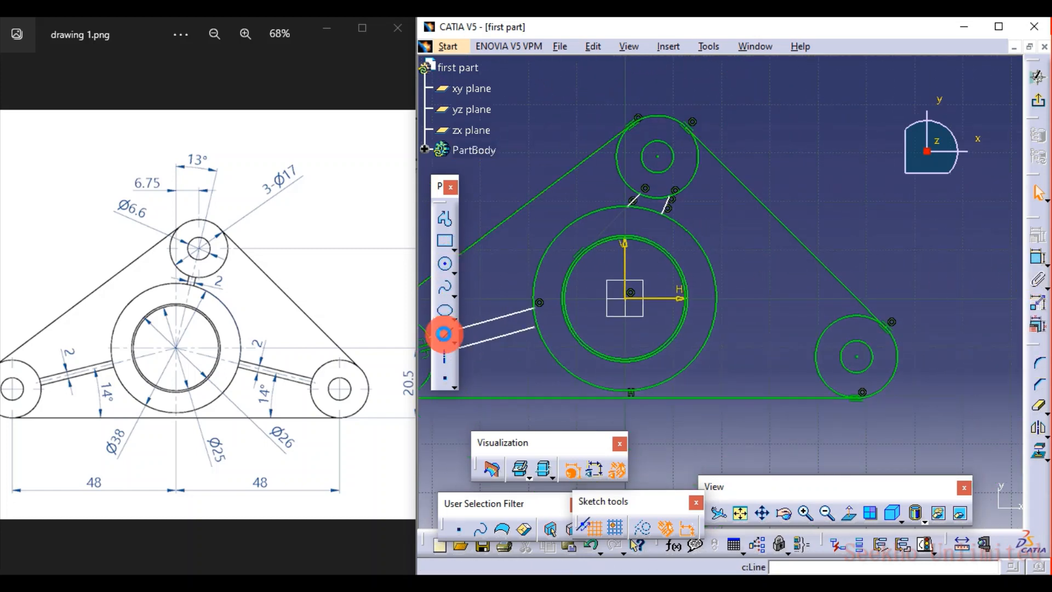
pyautogui.click(716, 288)
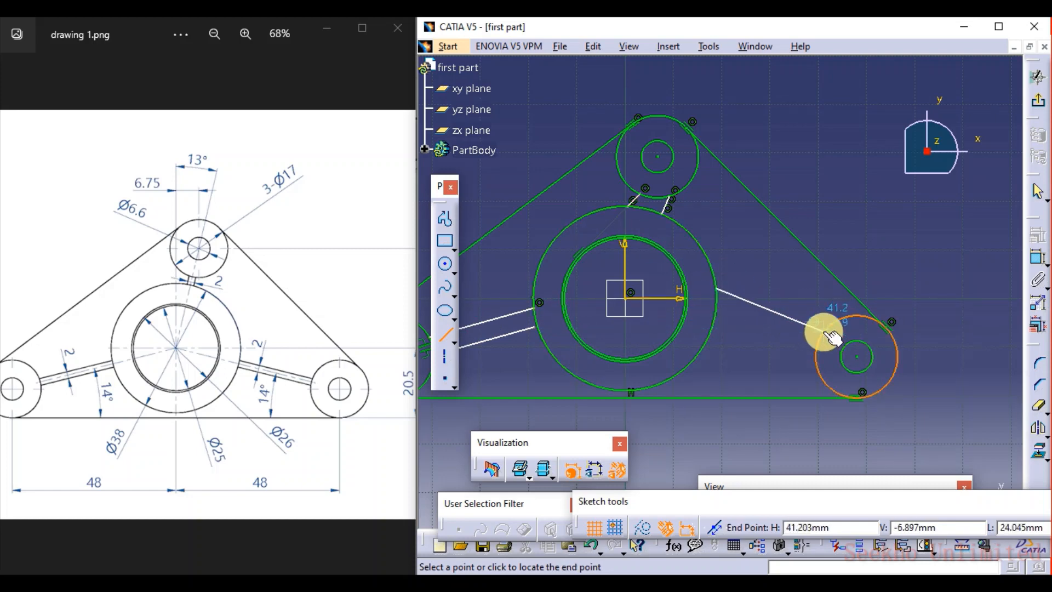
pyautogui.click(822, 332)
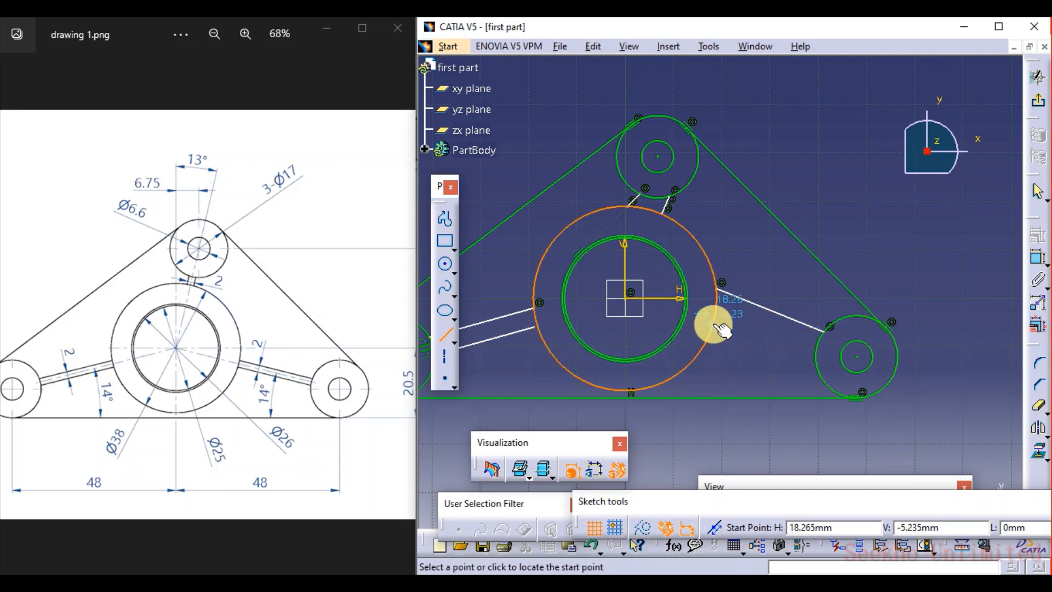
pyautogui.click(714, 324)
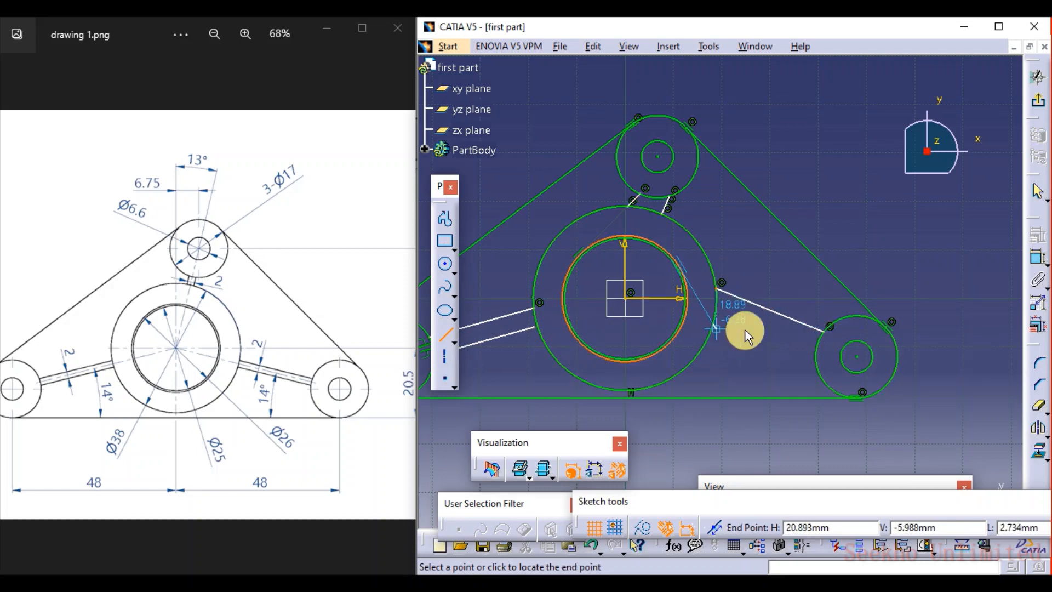
pyautogui.click(817, 354)
pyautogui.press('Escape')
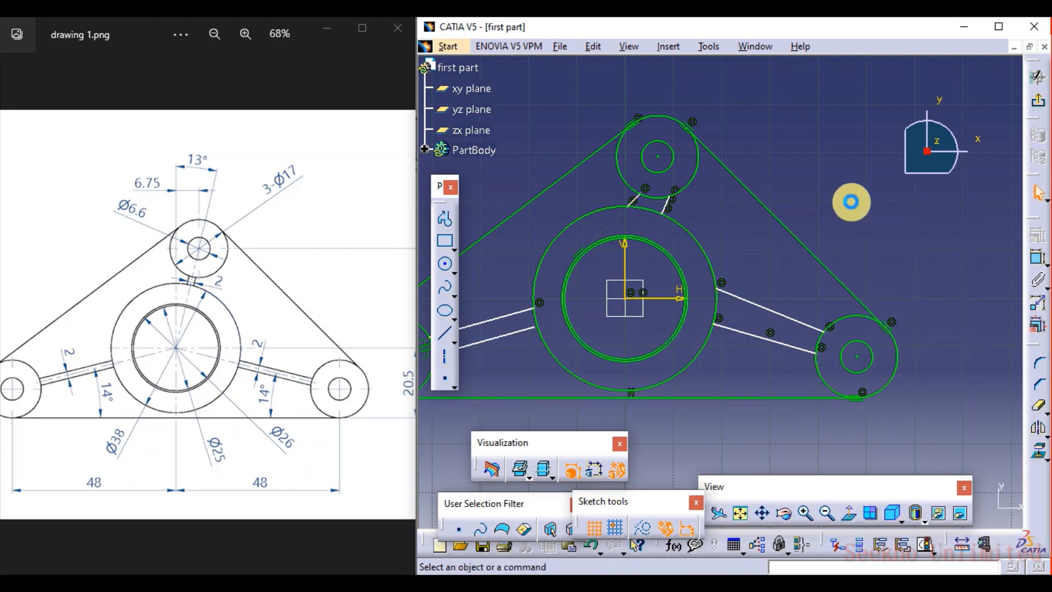
# Show the dimensional constraints and constrain the distance between the two lower-left rib lines to 2 mm
pyautogui.moveTo(669, 265)
pyautogui.mouseDown(button='middle')
pyautogui.moveTo(765, 253)
pyautogui.moveTo(756, 265)
pyautogui.mouseUp(button='middle')
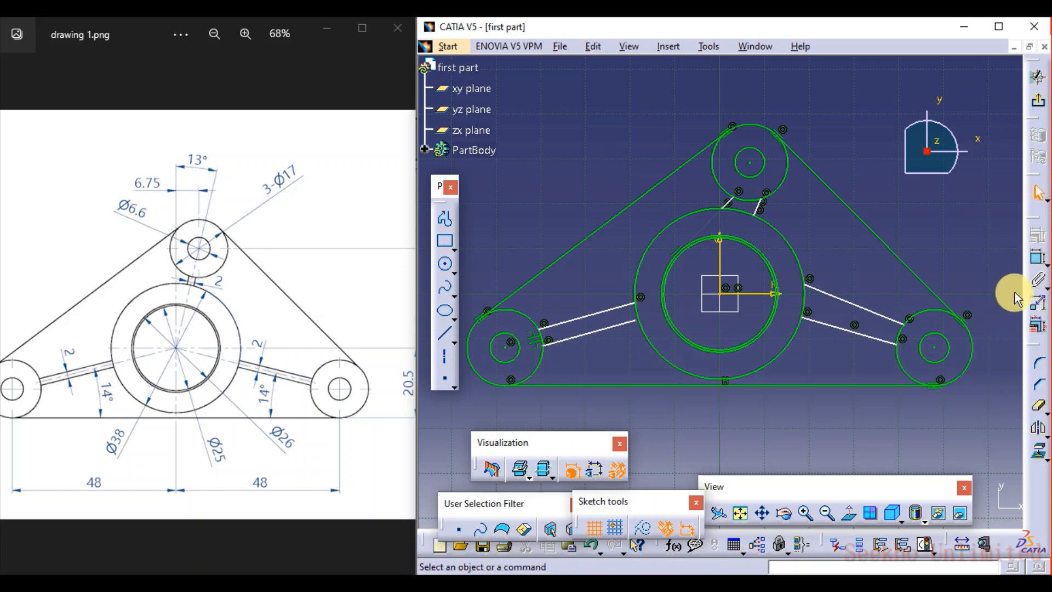
pyautogui.click(1037, 256)
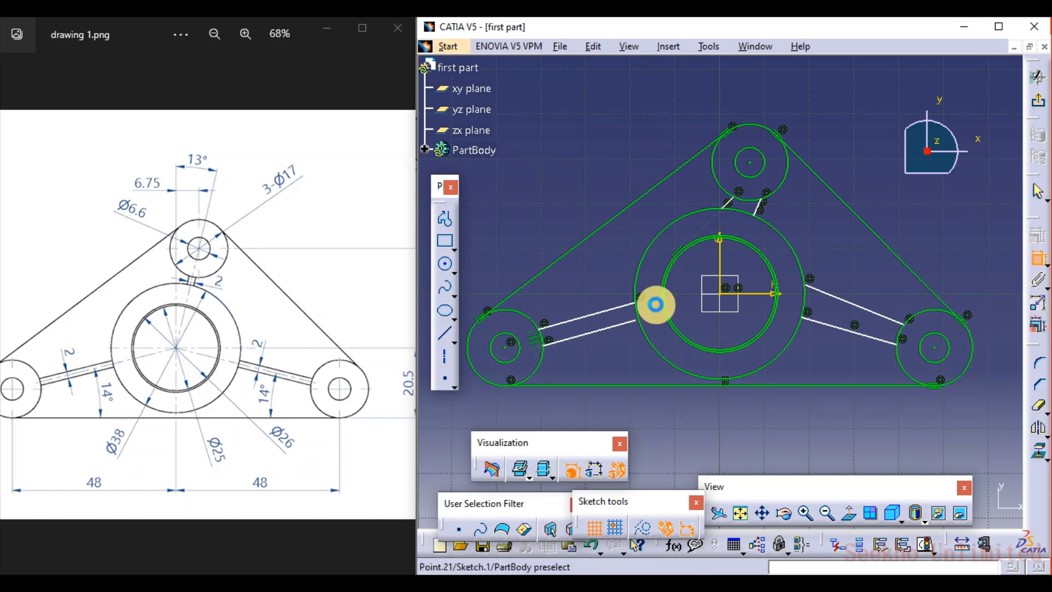
pyautogui.click(595, 331)
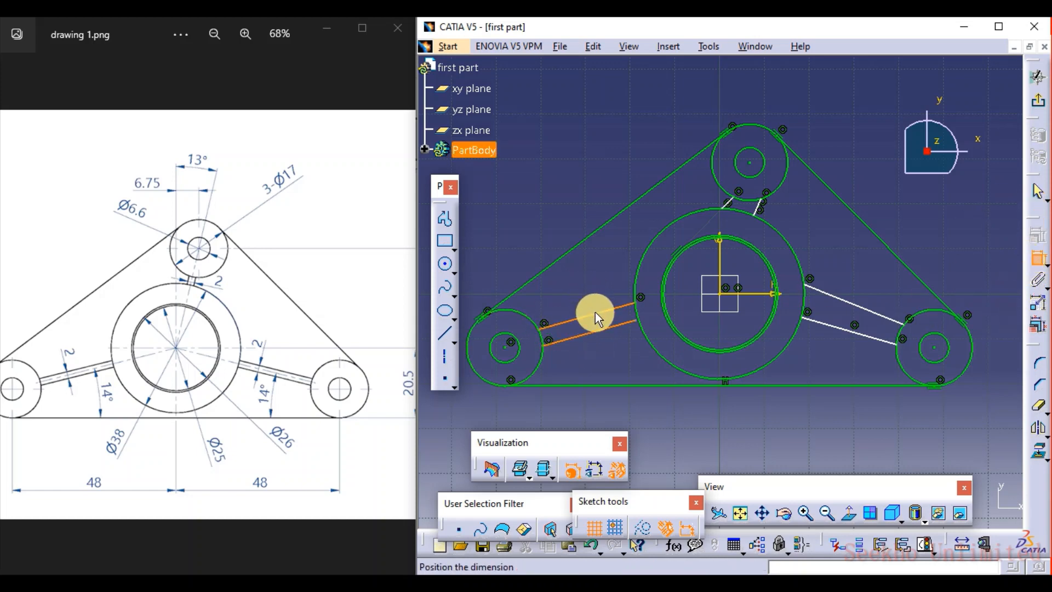
pyautogui.click(594, 471)
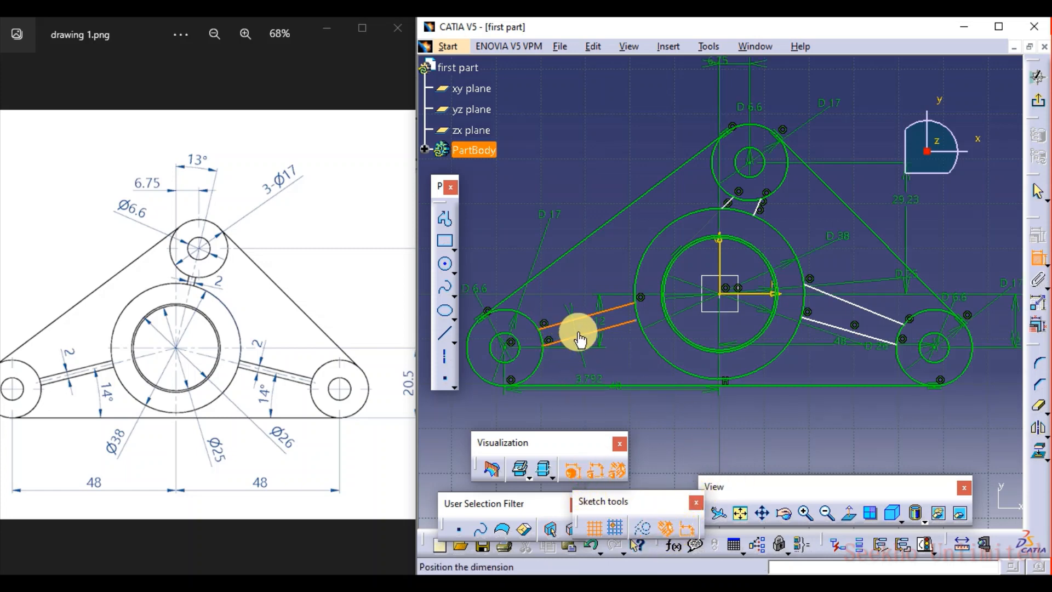
pyautogui.click(565, 294)
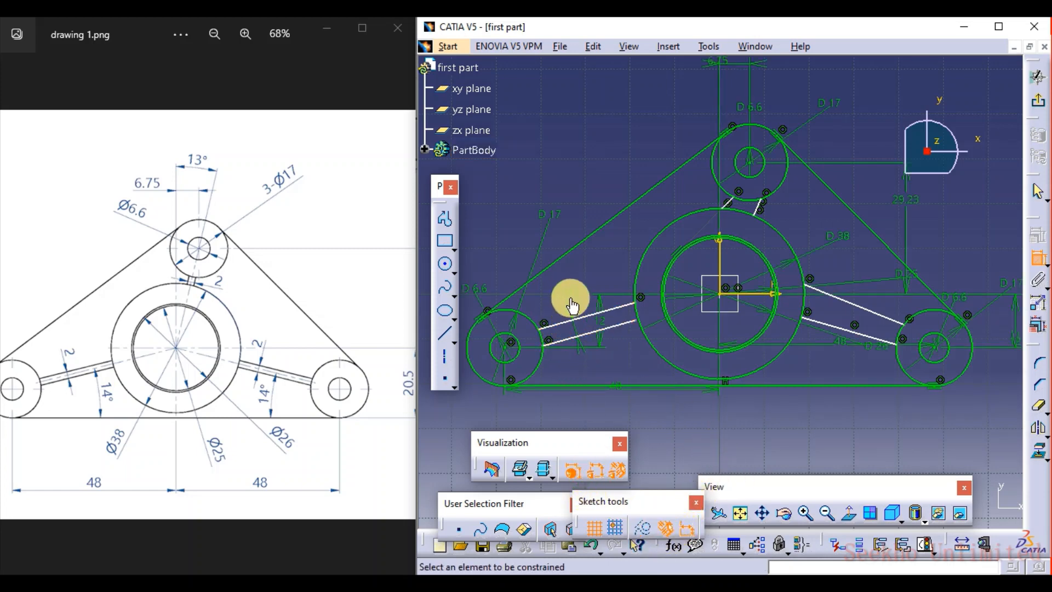
pyautogui.doubleClick(571, 305)
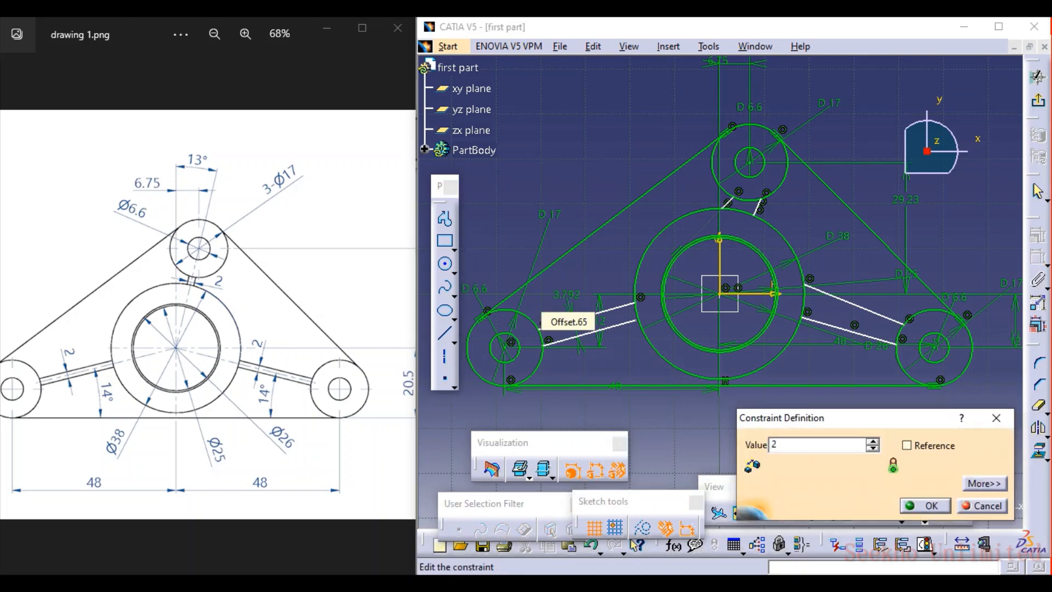
pyautogui.press('Return')
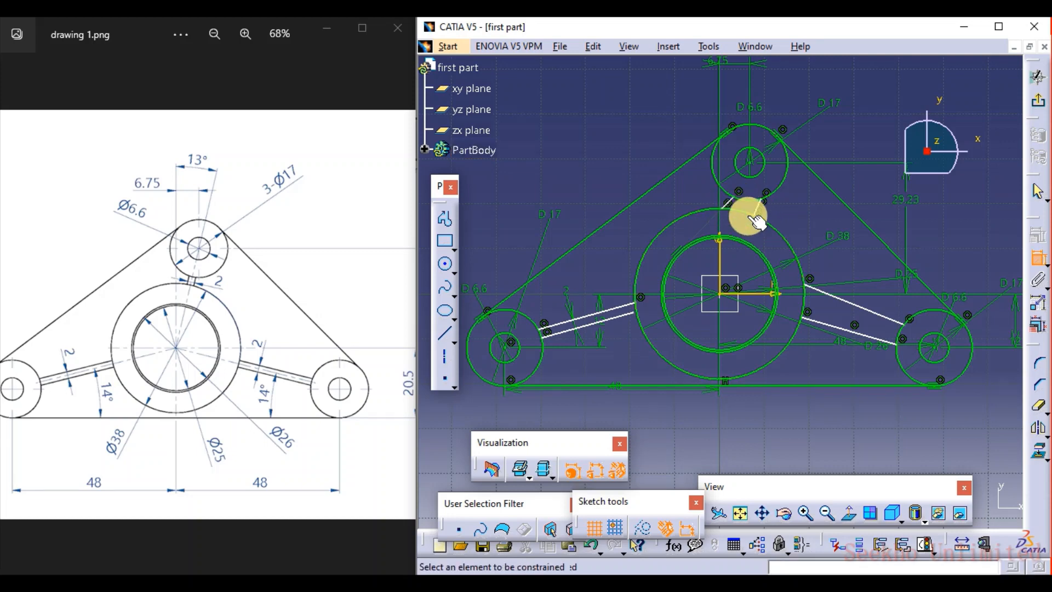
# Apply a parallelism constraint to the two short rib lines below the upper lobe
pyautogui.moveTo(765, 227)
pyautogui.mouseDown(button='middle')
pyautogui.moveTo(730, 285)
pyautogui.moveTo(777, 170)
pyautogui.moveTo(645, 268)
pyautogui.moveTo(729, 285)
pyautogui.mouseUp(button='middle')
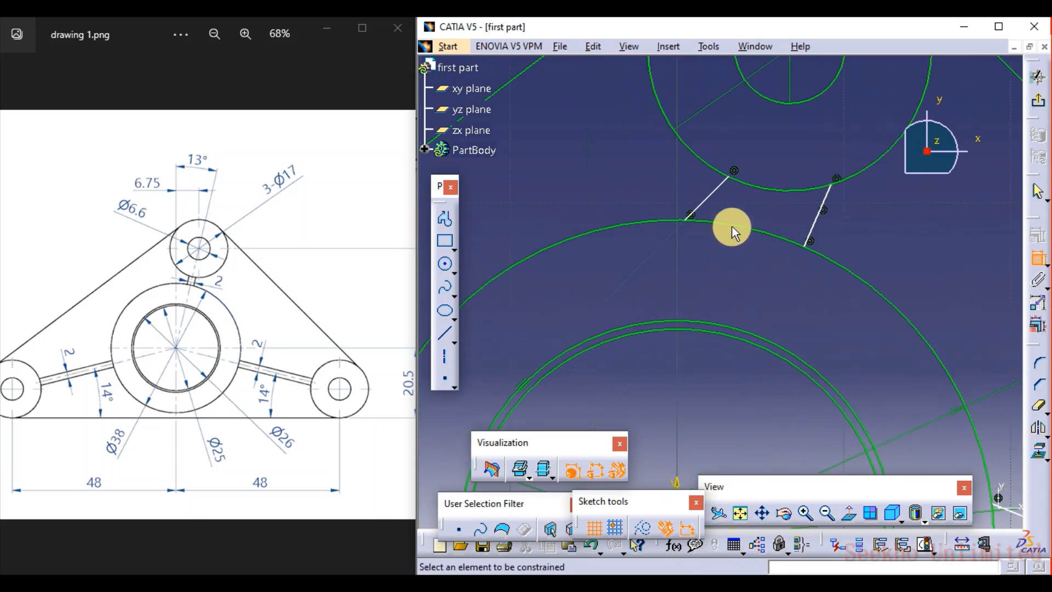
pyautogui.click(711, 192)
pyautogui.rightClick(791, 215)
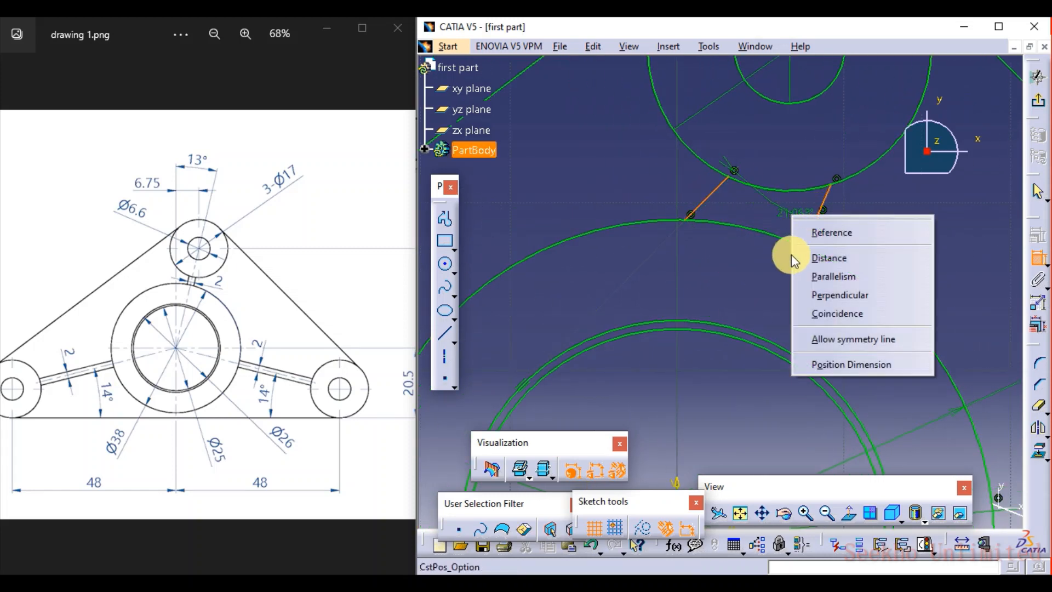
pyautogui.click(832, 278)
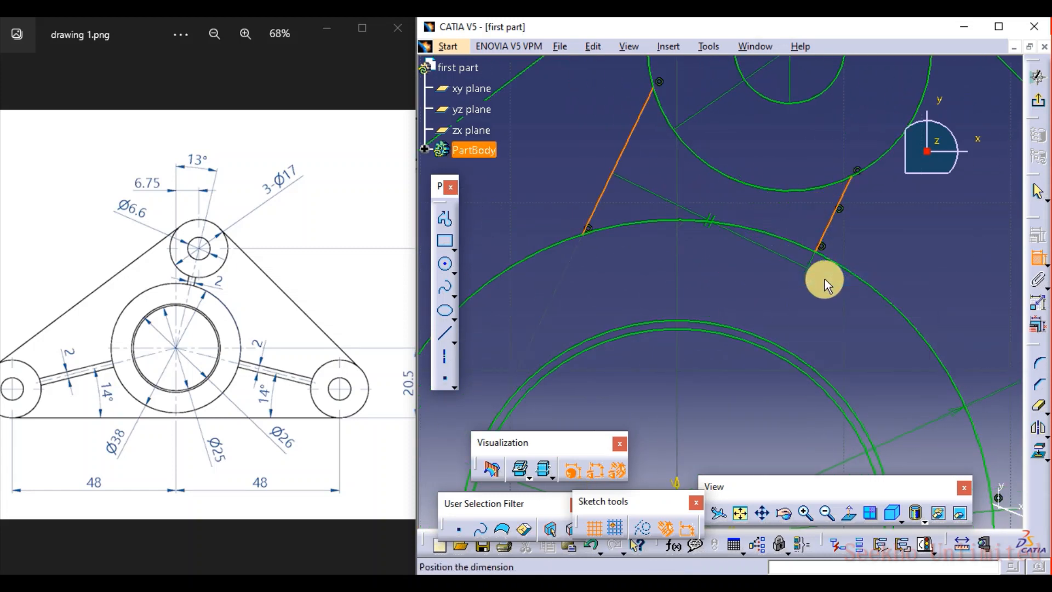
# Try to dimension the distance between the two rib lines below the upper lobe, and delete that dimension
pyautogui.click(823, 228)
pyautogui.click(598, 186)
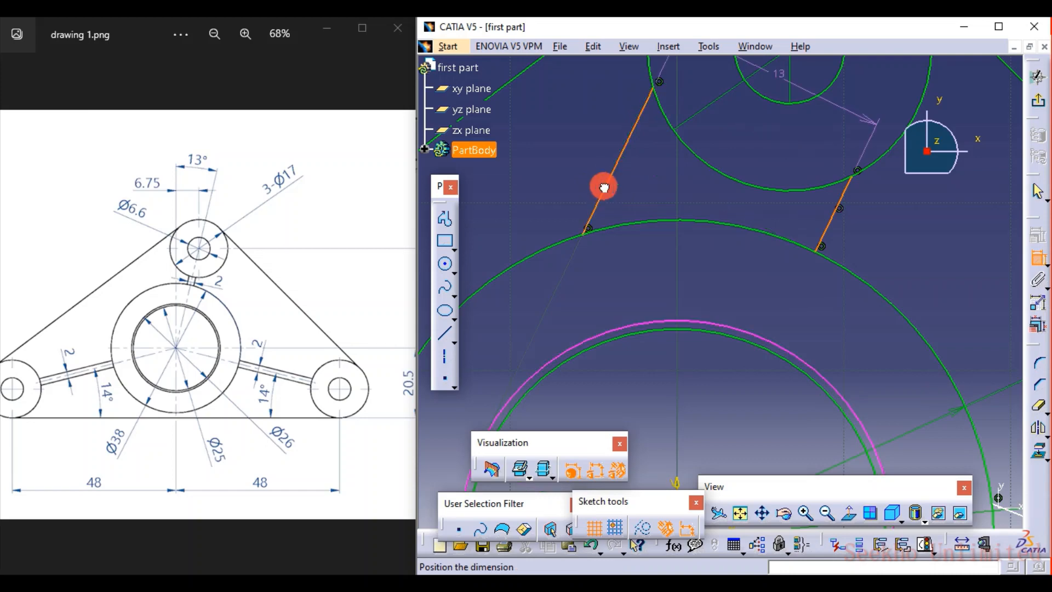
pyautogui.click(701, 254)
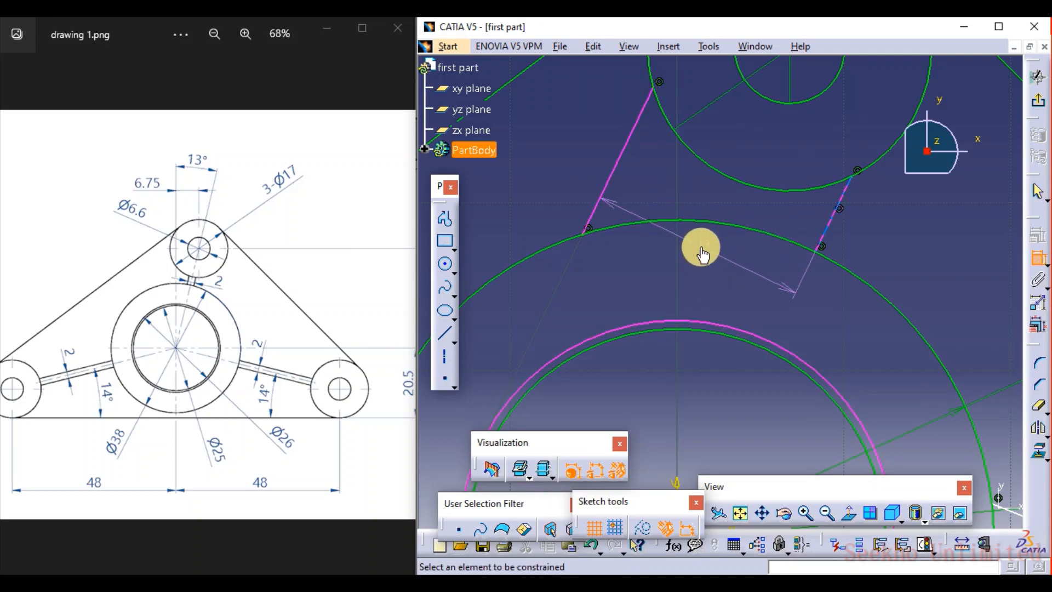
pyautogui.click(690, 285)
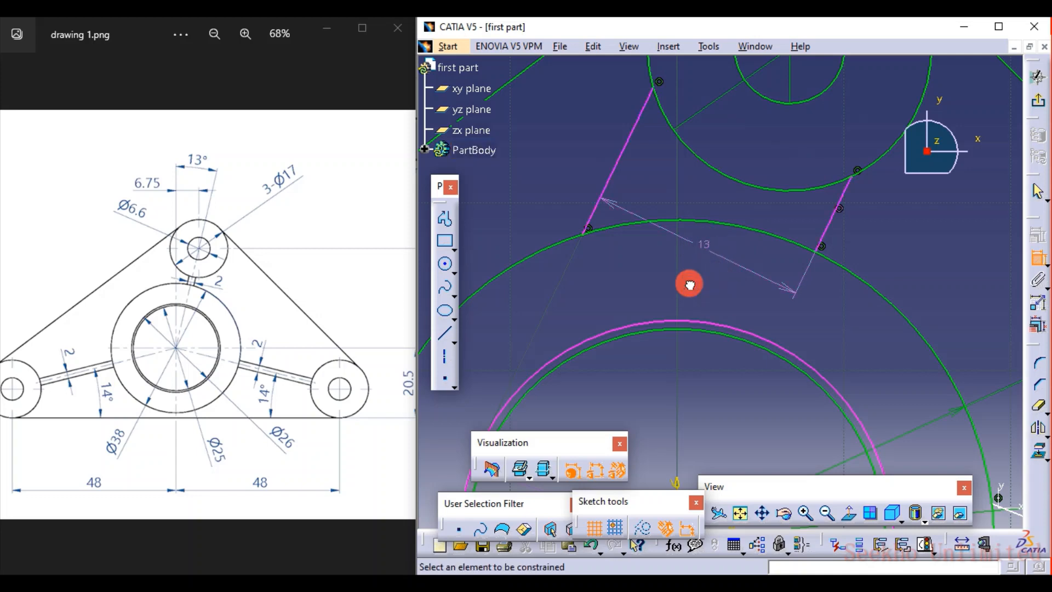
pyautogui.click(710, 250)
pyautogui.press('Delete')
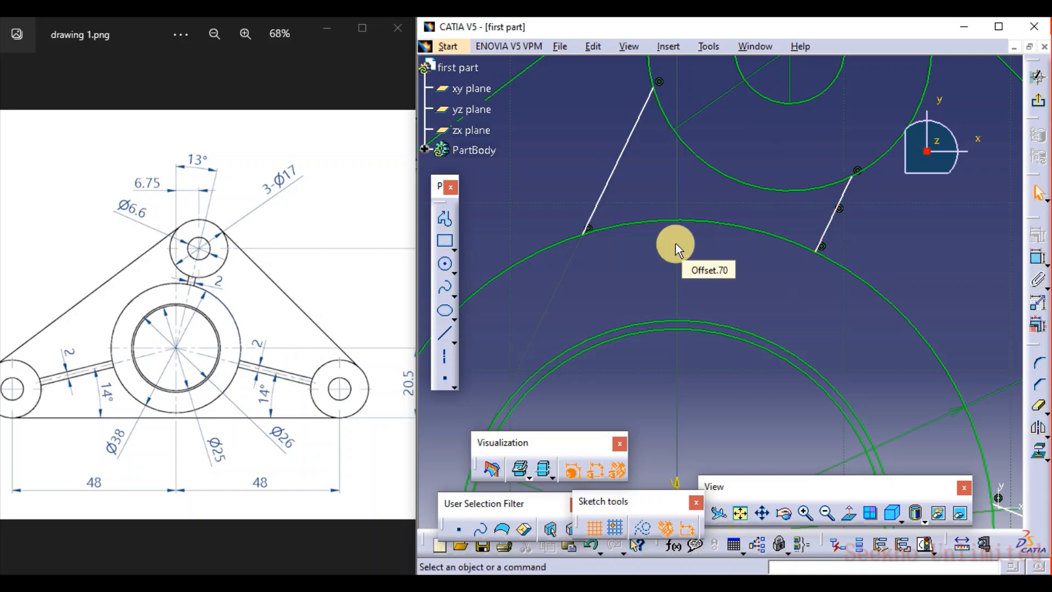
# Move the left of the two rib lines below the upper lobe closer to the right one, keeping it between the two circles
pyautogui.moveTo(718, 193); pyautogui.dragTo(719, 272, button='middle')
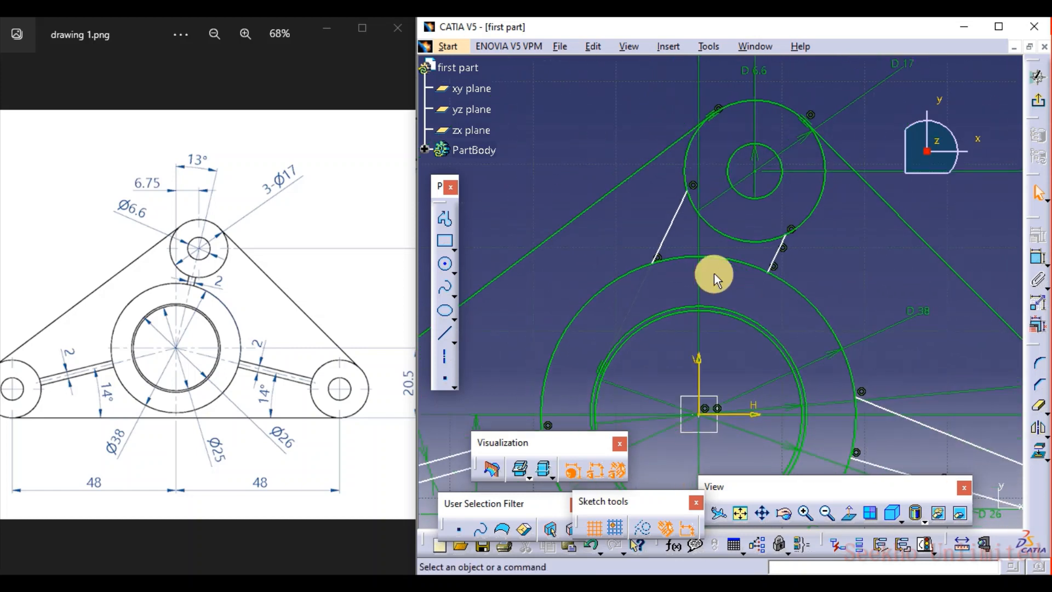
pyautogui.moveTo(637, 283)
pyautogui.mouseDown(button='middle')
pyautogui.moveTo(705, 141)
pyautogui.moveTo(767, 218)
pyautogui.mouseUp(button='middle')
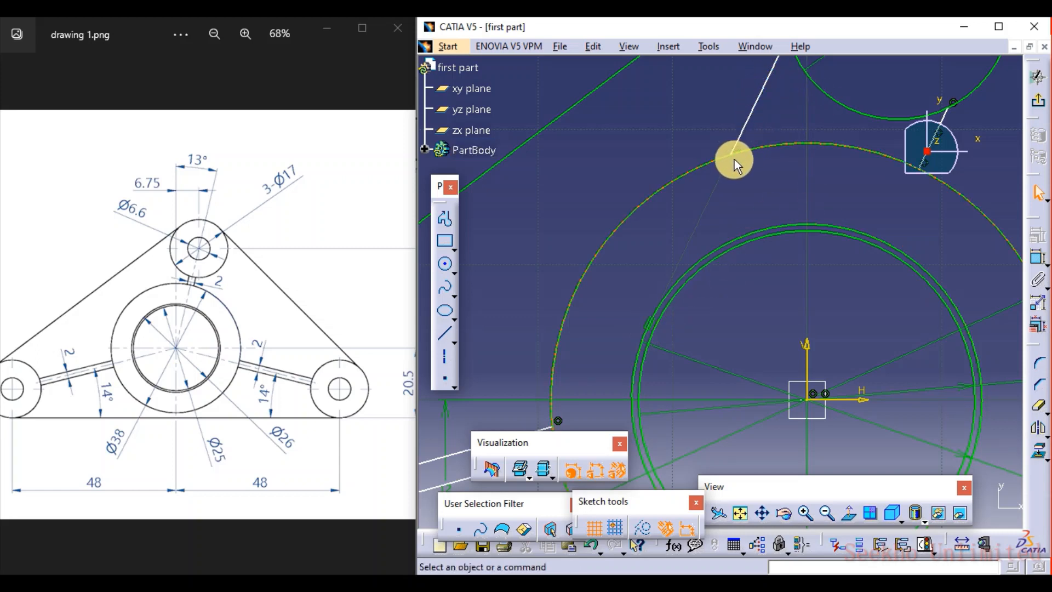
pyautogui.click(654, 327)
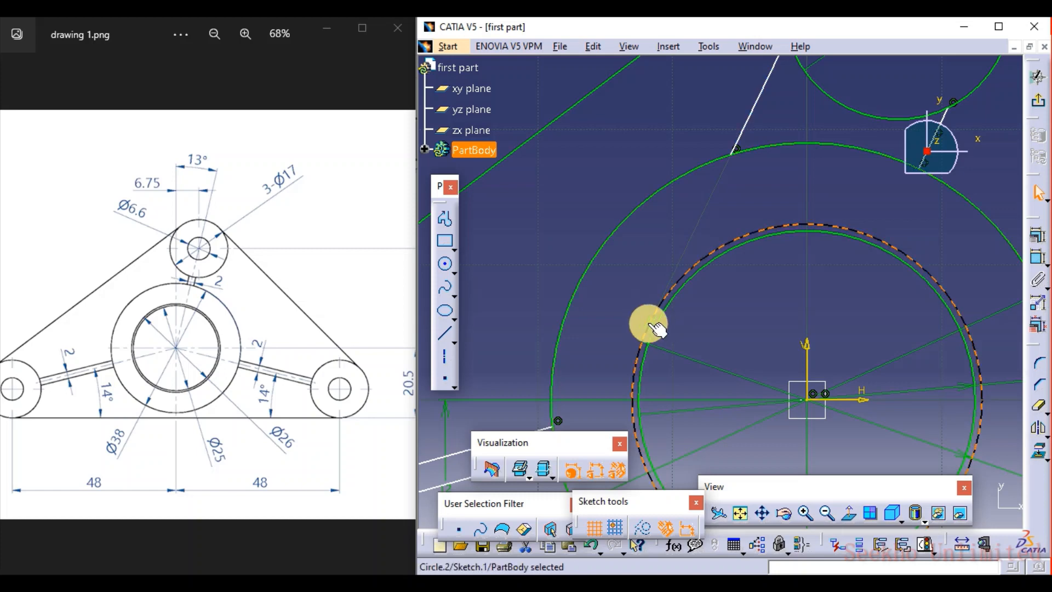
pyautogui.click(653, 328)
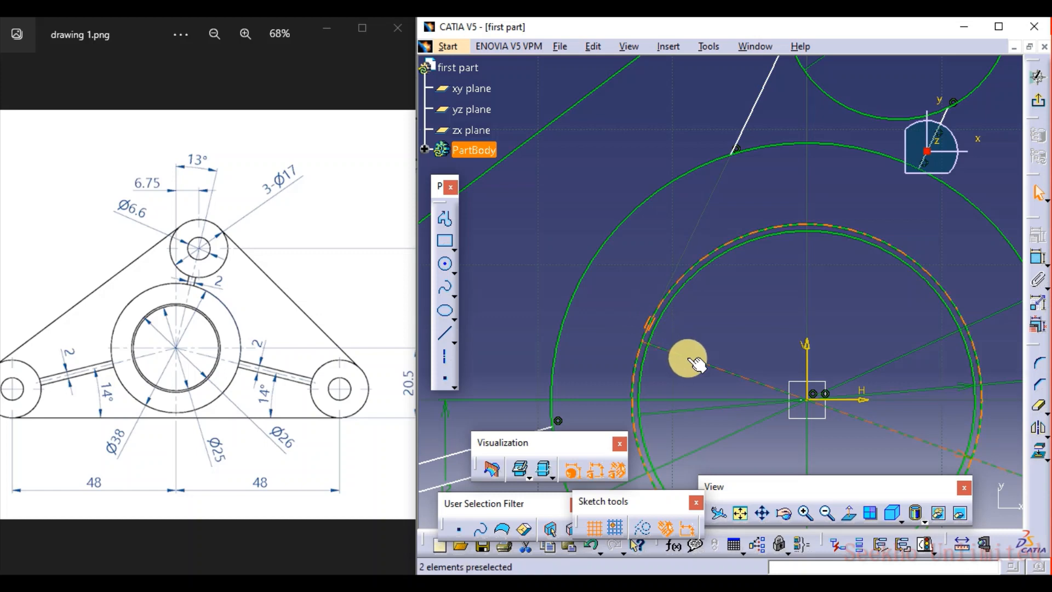
pyautogui.click(745, 270)
pyautogui.moveTo(753, 106)
pyautogui.mouseDown()
pyautogui.moveTo(806, 110)
pyautogui.moveTo(798, 134)
pyautogui.moveTo(811, 133)
pyautogui.mouseUp()
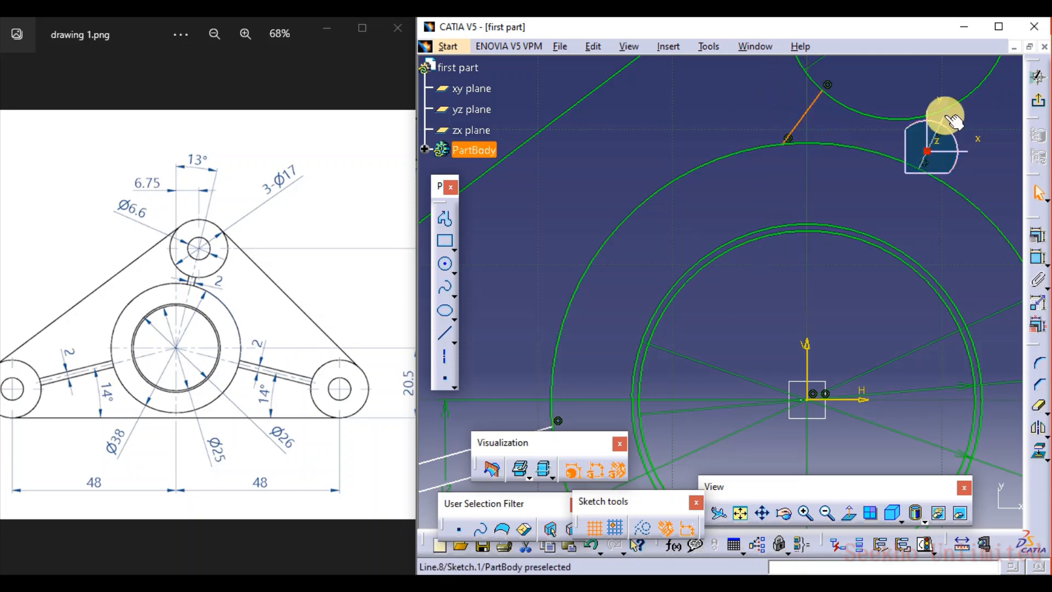
# Apply a parallelism constraint to the repositioned rib line and its neighbour below the upper lobe
pyautogui.click(946, 116)
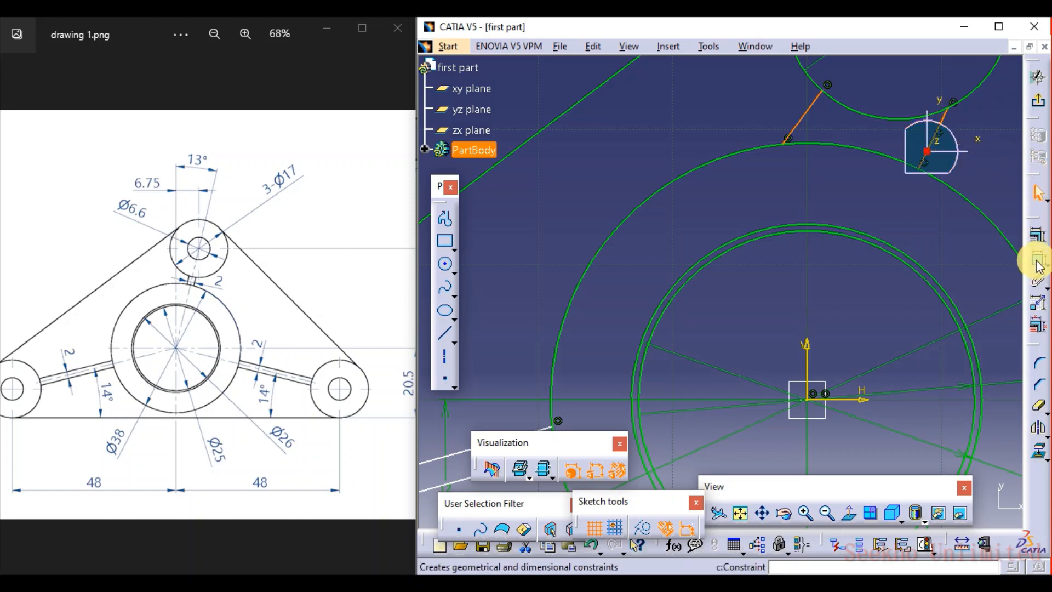
pyautogui.click(1038, 261)
pyautogui.rightClick(830, 194)
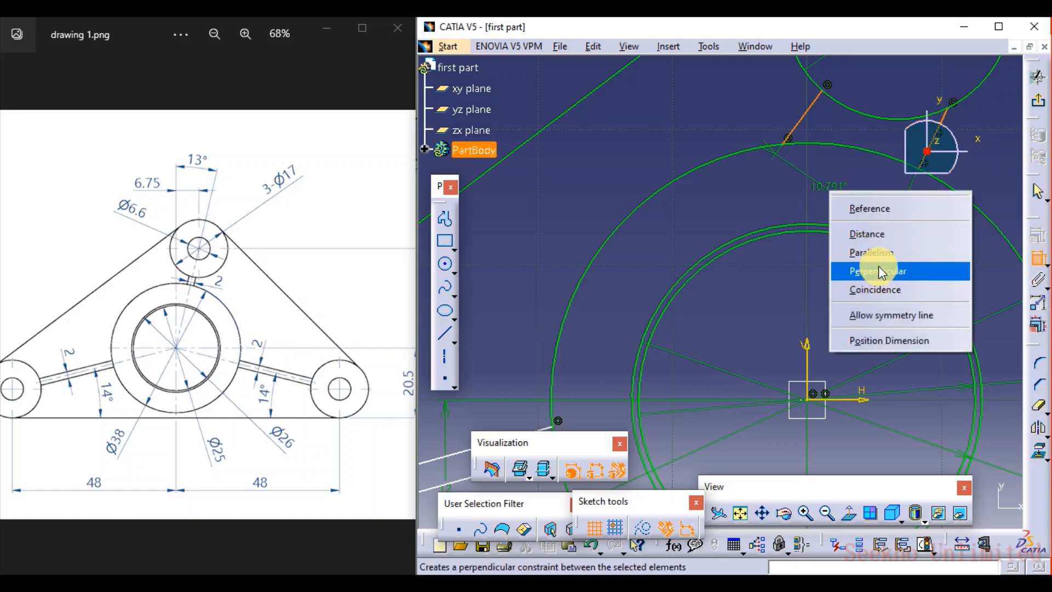
pyautogui.click(879, 253)
pyautogui.click(841, 188)
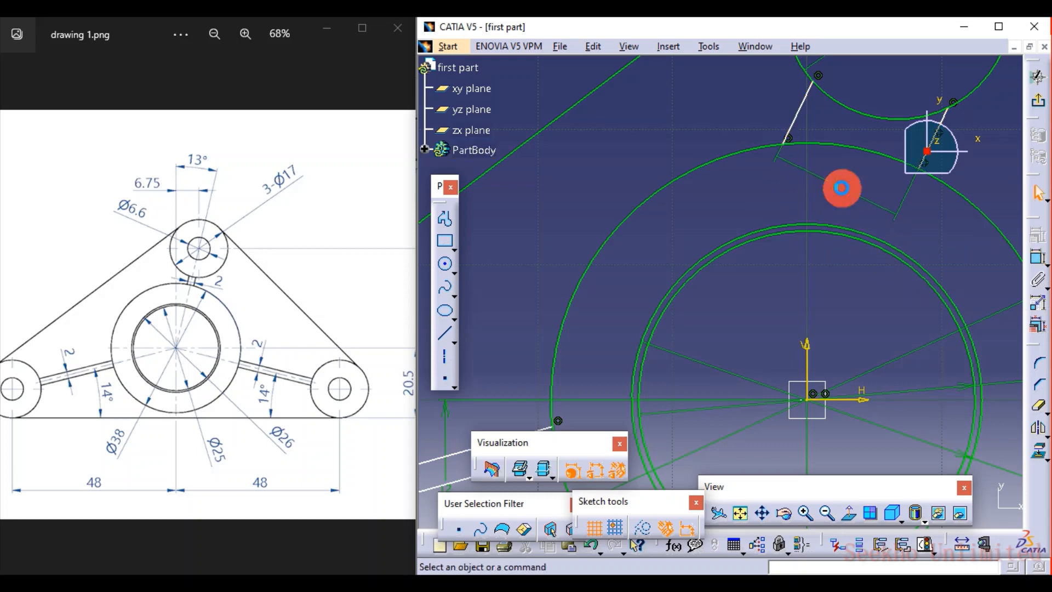
# Constrain the distance between the two rib lines below the upper lobe to 2 mm
pyautogui.click(1037, 257)
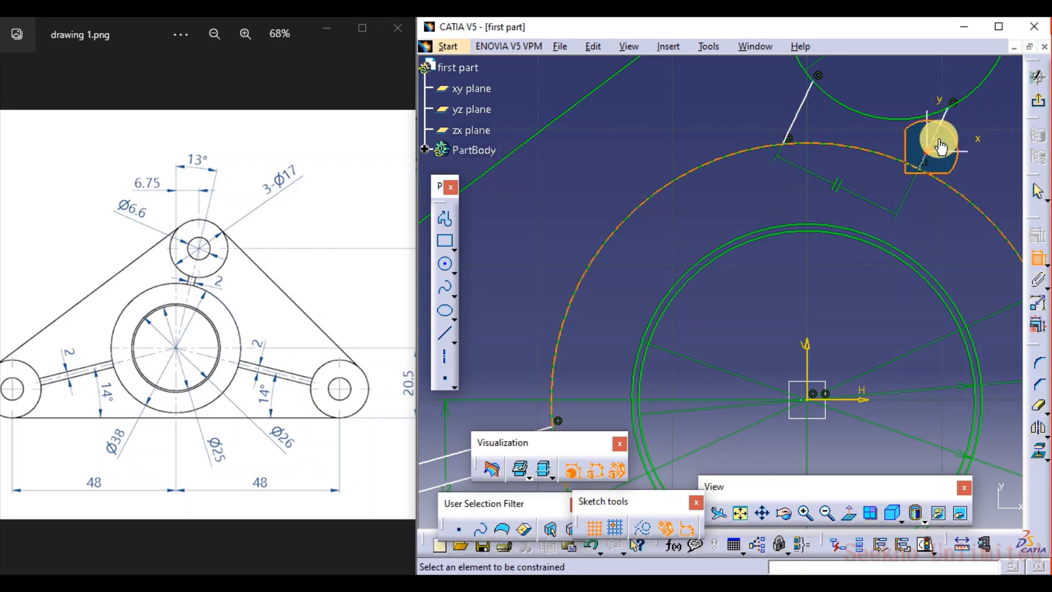
pyautogui.moveTo(842, 193); pyautogui.dragTo(728, 263, button='middle')
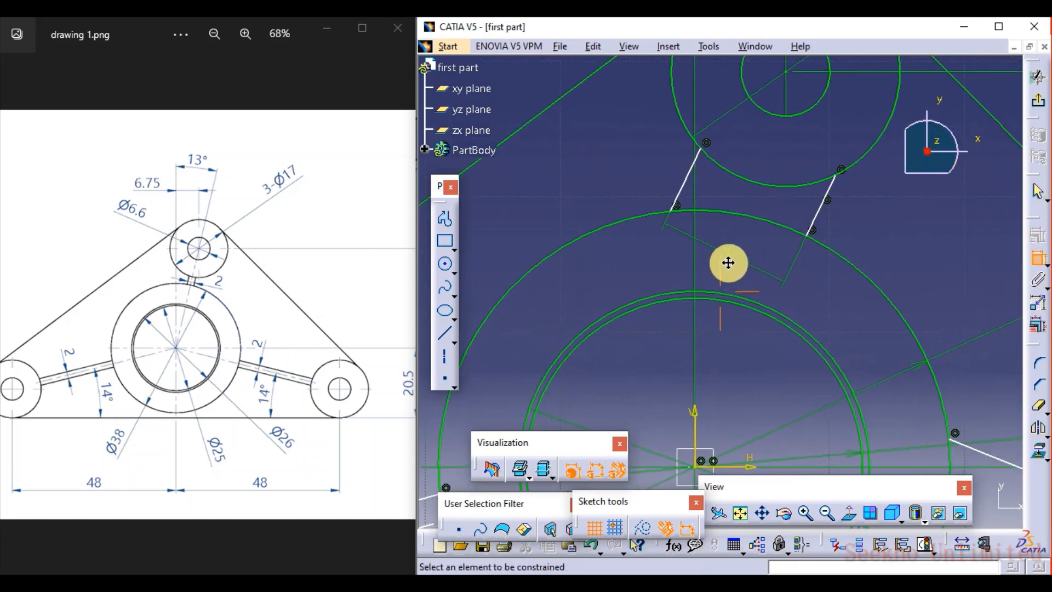
pyautogui.click(818, 215)
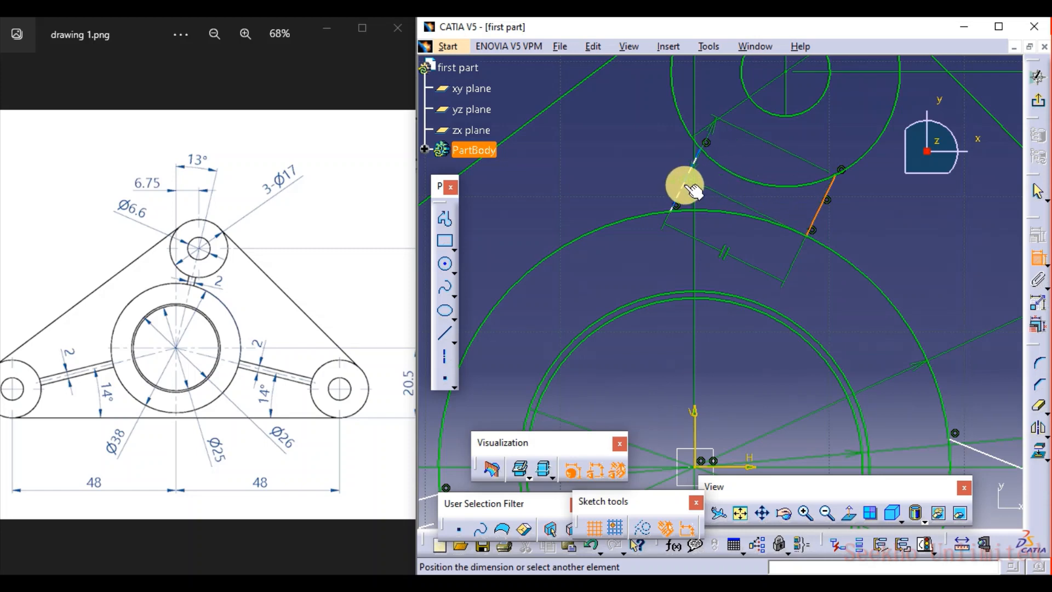
pyautogui.click(735, 241)
pyautogui.doubleClick(735, 238)
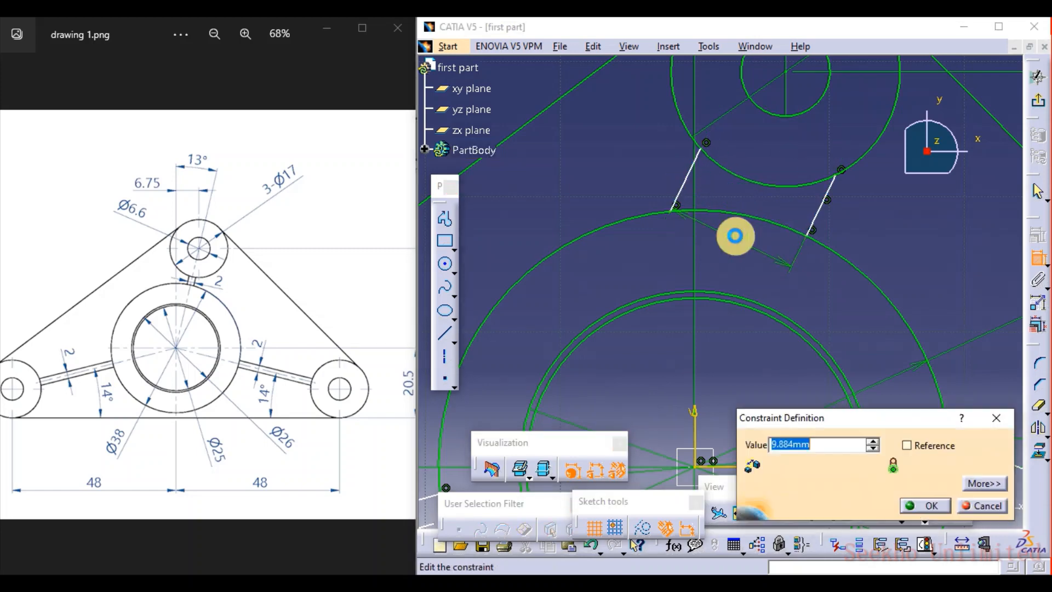
pyautogui.write('2')
pyautogui.press('Return')
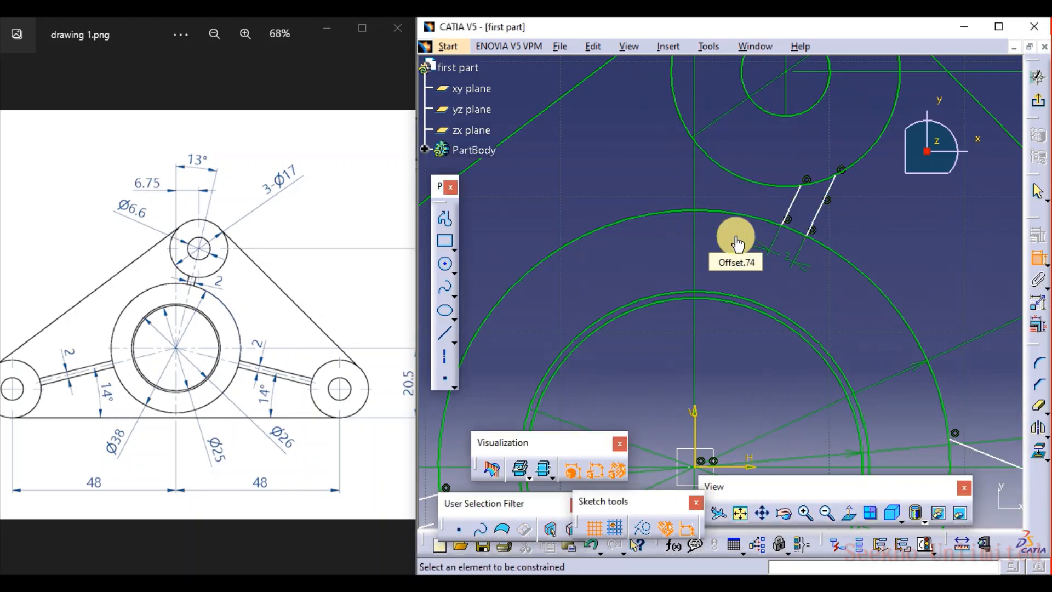
# Apply a parallelism constraint to the two rib lines running from the 38 mm circle to the lower-right lobe
pyautogui.moveTo(886, 339); pyautogui.dragTo(638, 197, button='middle')
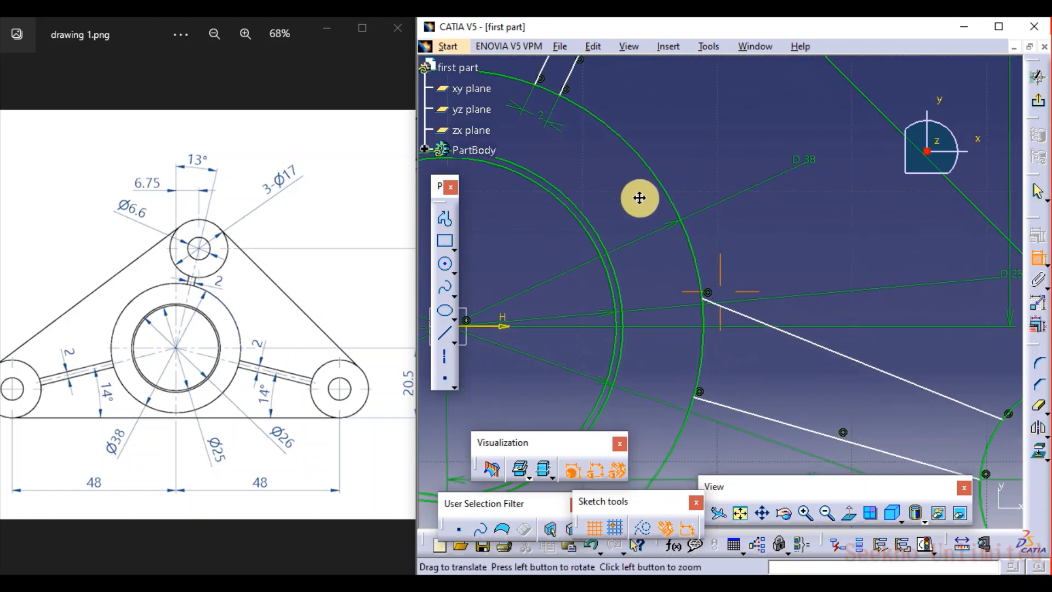
pyautogui.moveTo(868, 272)
pyautogui.mouseDown(button='middle')
pyautogui.moveTo(868, 352)
pyautogui.moveTo(834, 296)
pyautogui.mouseUp(button='middle')
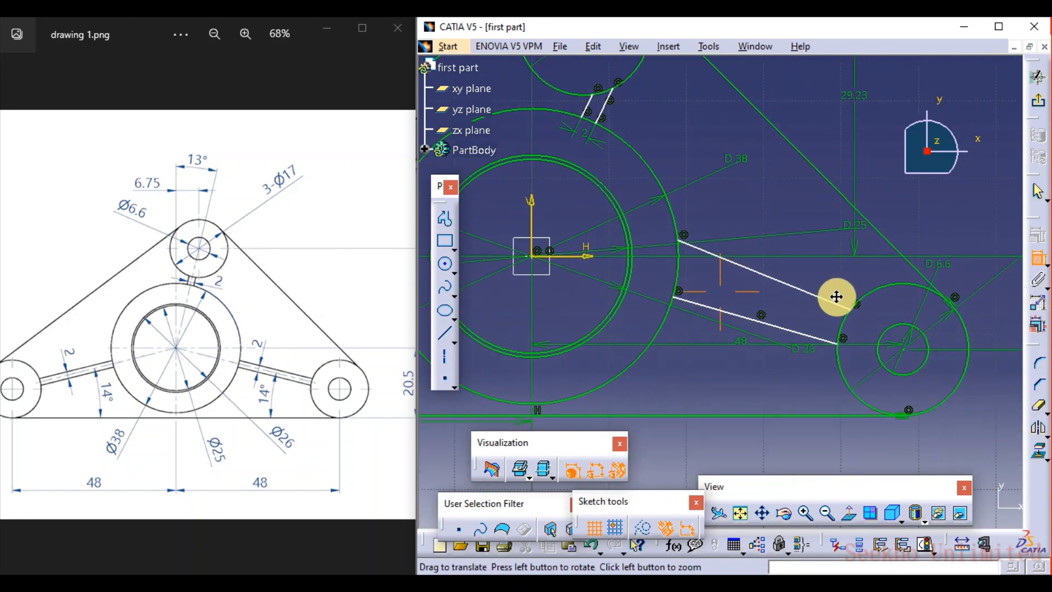
pyautogui.click(781, 282)
pyautogui.click(742, 319)
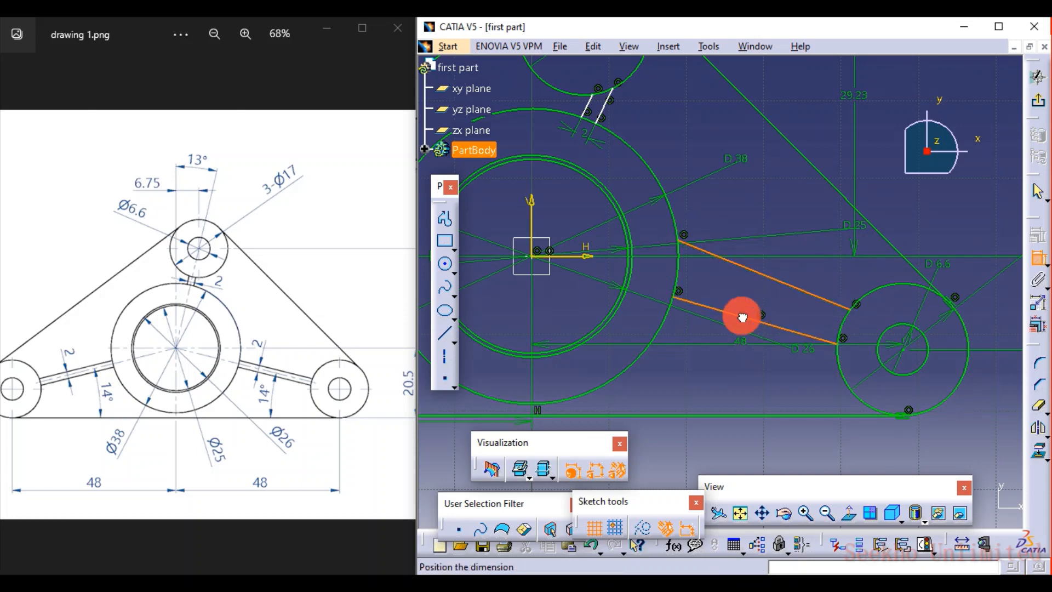
pyautogui.rightClick(751, 300)
pyautogui.click(796, 358)
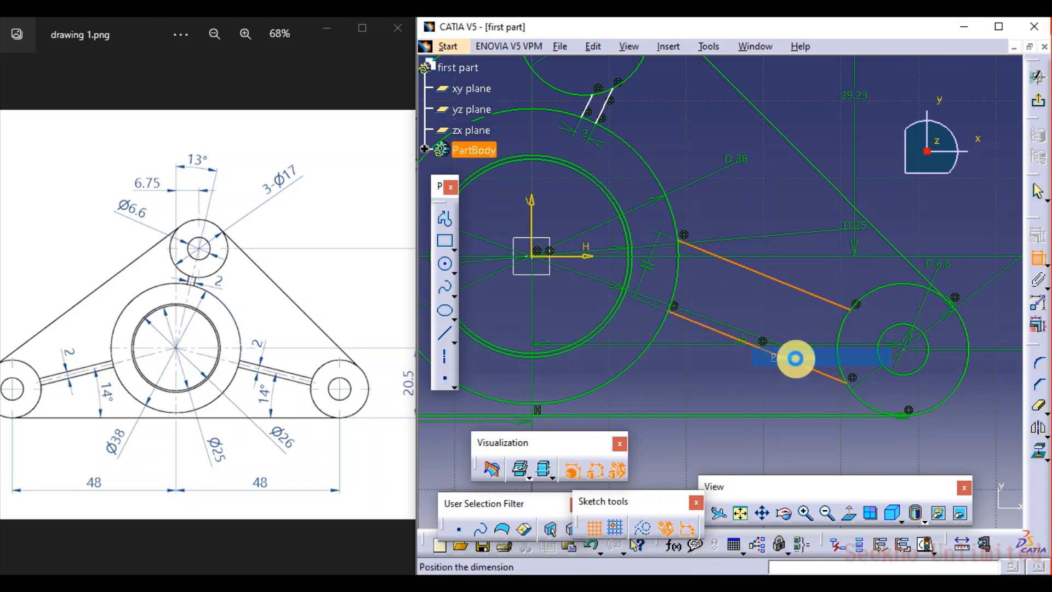
pyautogui.click(772, 299)
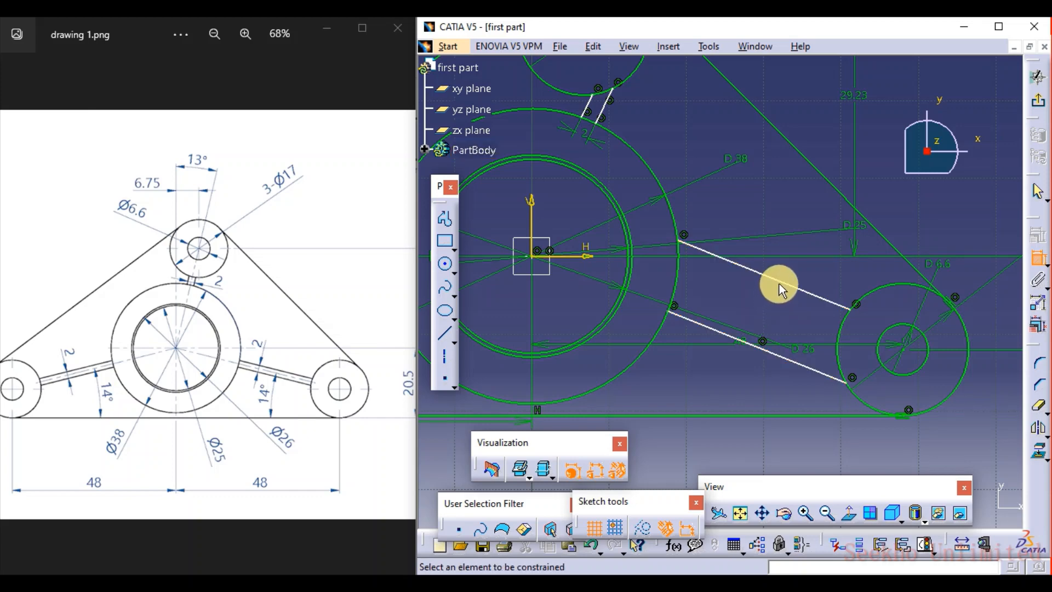
pyautogui.click(781, 282)
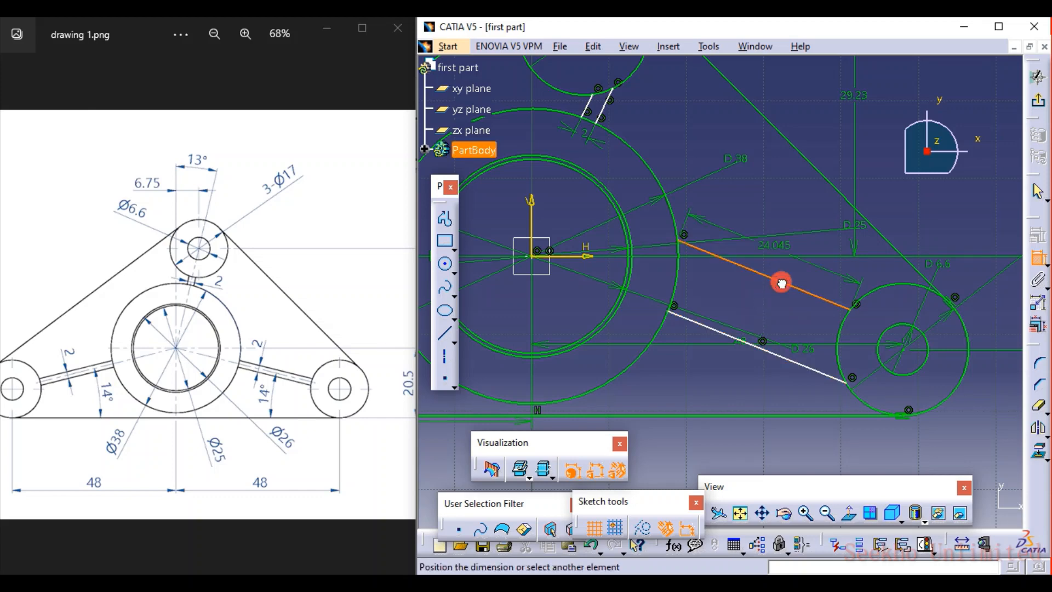
pyautogui.click(724, 329)
pyautogui.rightClick(752, 313)
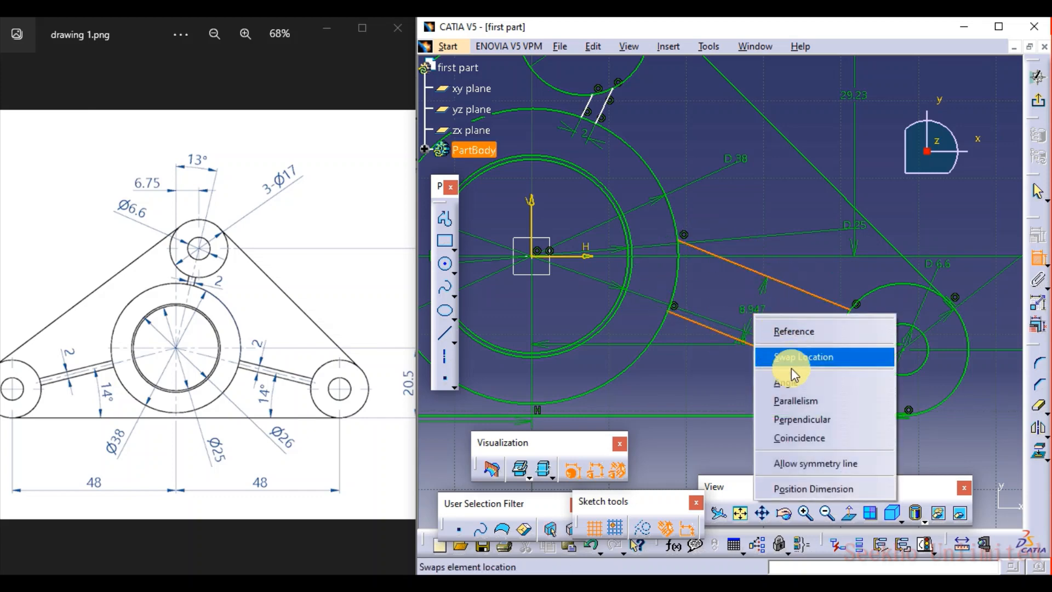
pyautogui.click(797, 406)
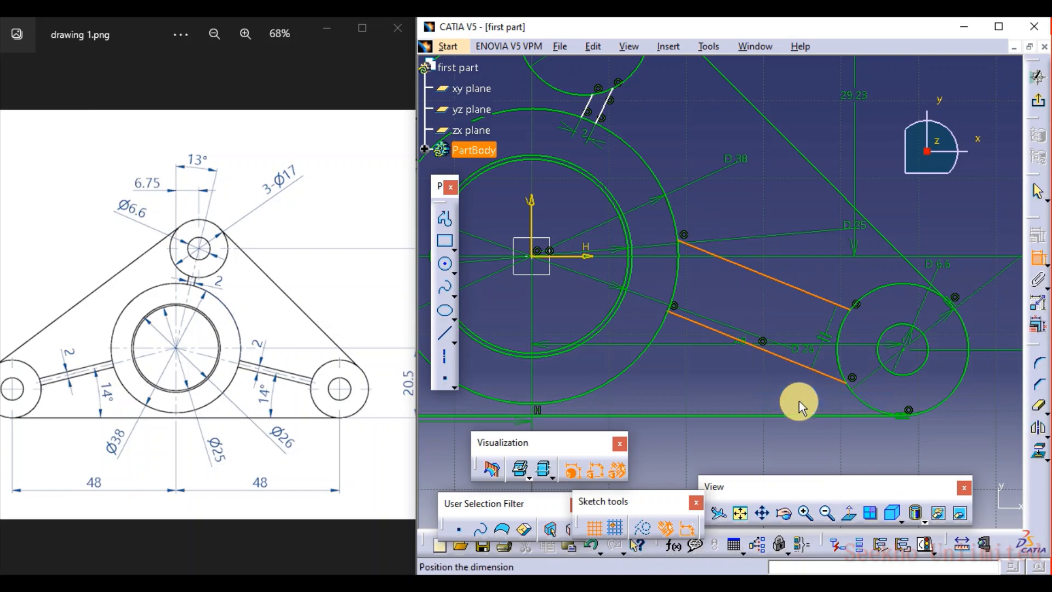
# Constrain the distance between the two lower-right rib lines to 2 mm
pyautogui.click(774, 281)
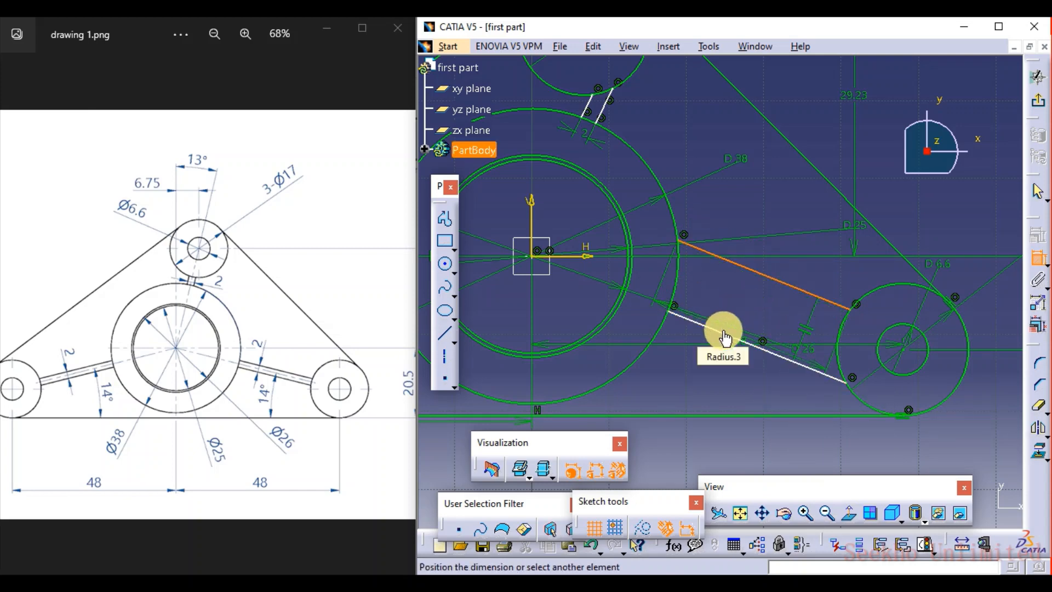
pyautogui.click(712, 328)
pyautogui.click(749, 300)
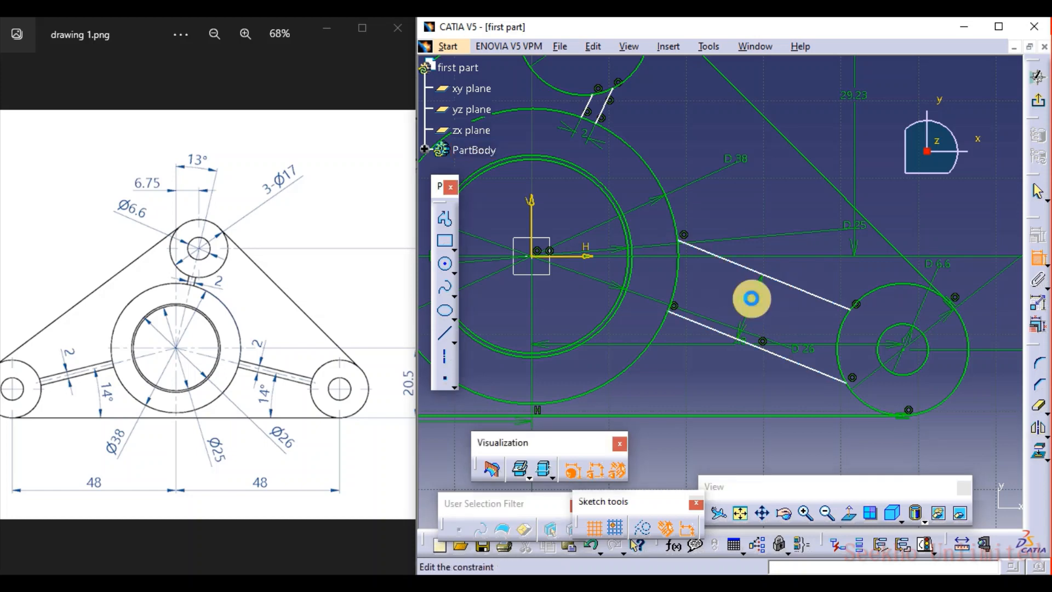
pyautogui.write('2')
pyautogui.press('Return')
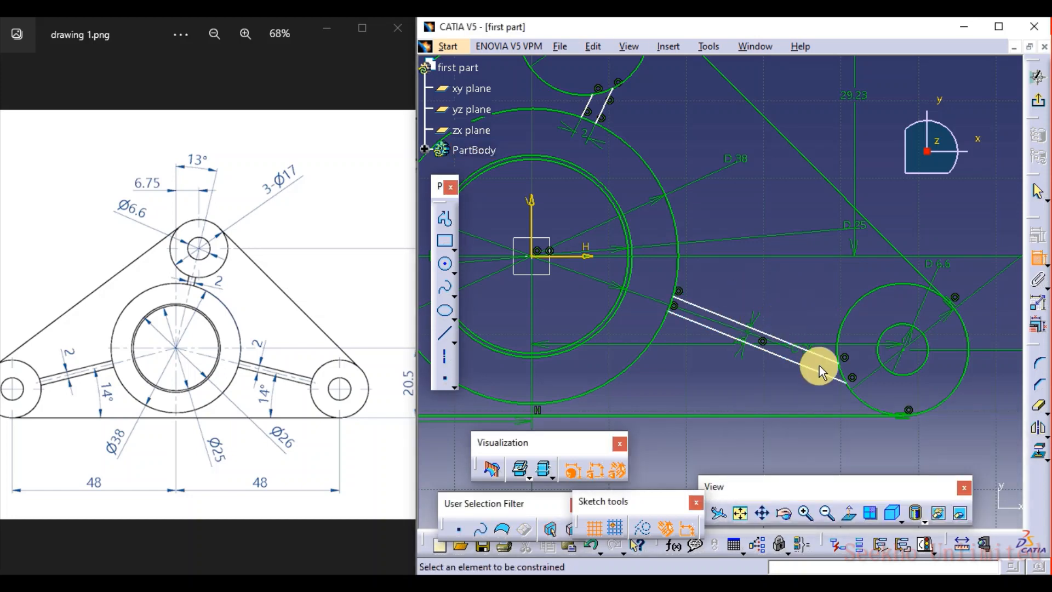
# Check the lower-right rib's width and angle dimensions in the reference drawing against the sketch
pyautogui.moveTo(732, 207)
pyautogui.mouseDown(button='middle')
pyautogui.moveTo(822, 216)
pyautogui.moveTo(824, 270)
pyautogui.moveTo(726, 263)
pyautogui.moveTo(789, 275)
pyautogui.mouseUp(button='middle')
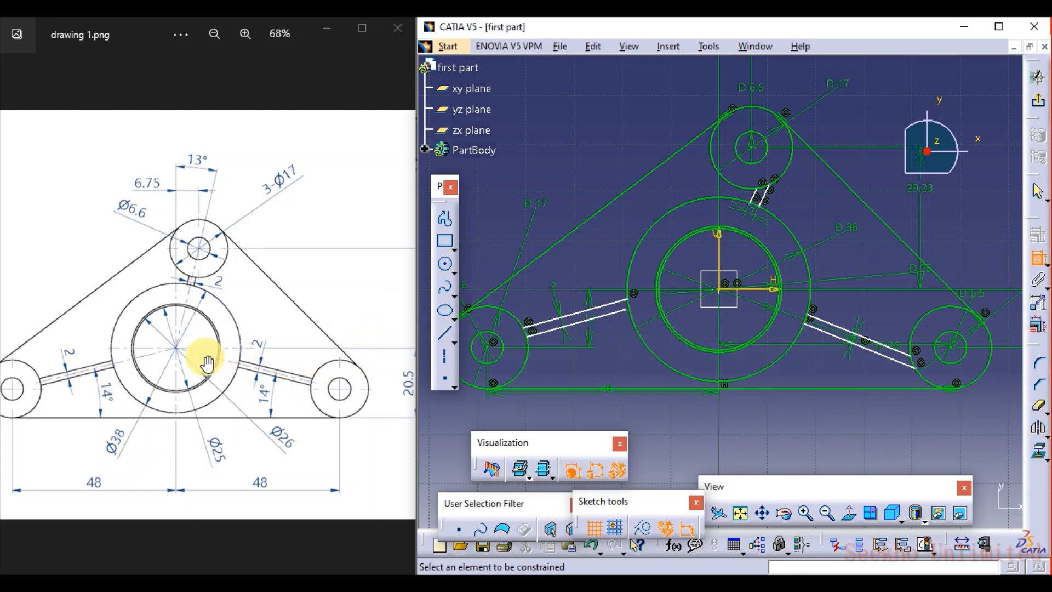
pyautogui.scroll(4, 267, 368)
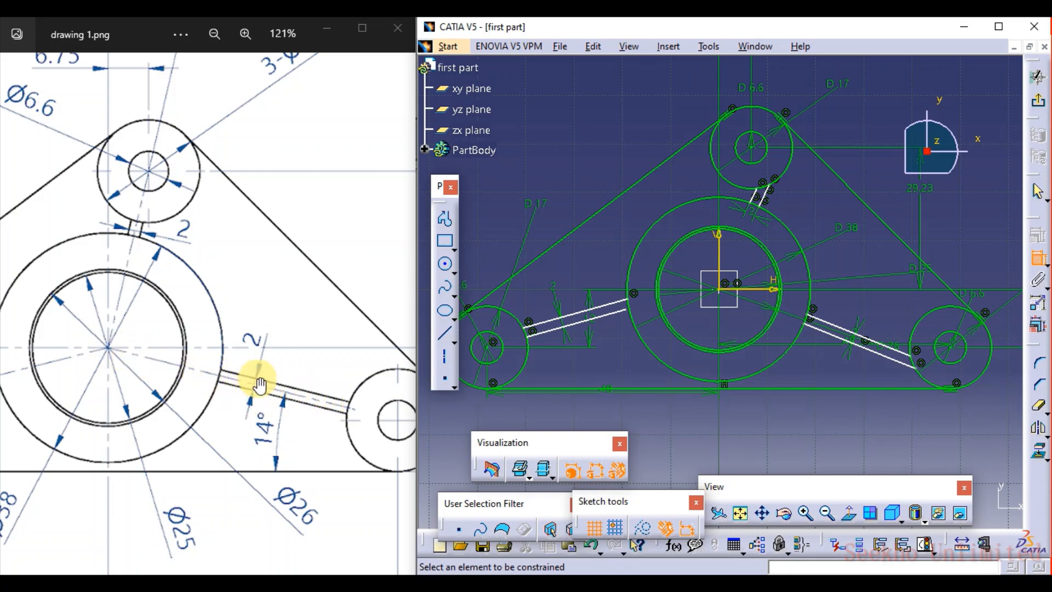
pyautogui.scroll(4, 259, 385)
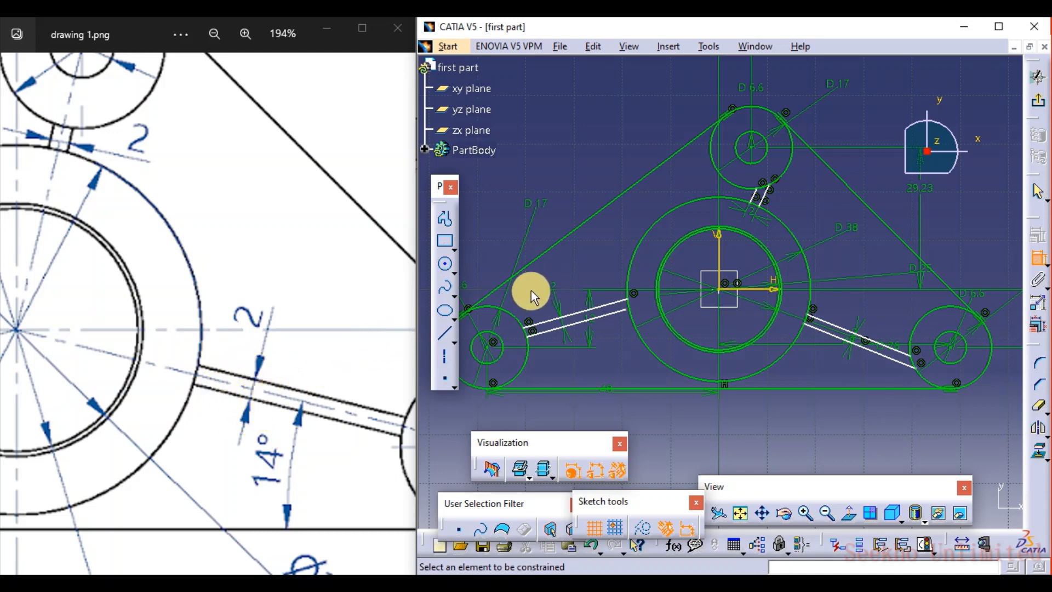
pyautogui.scroll(-3, 301, 298)
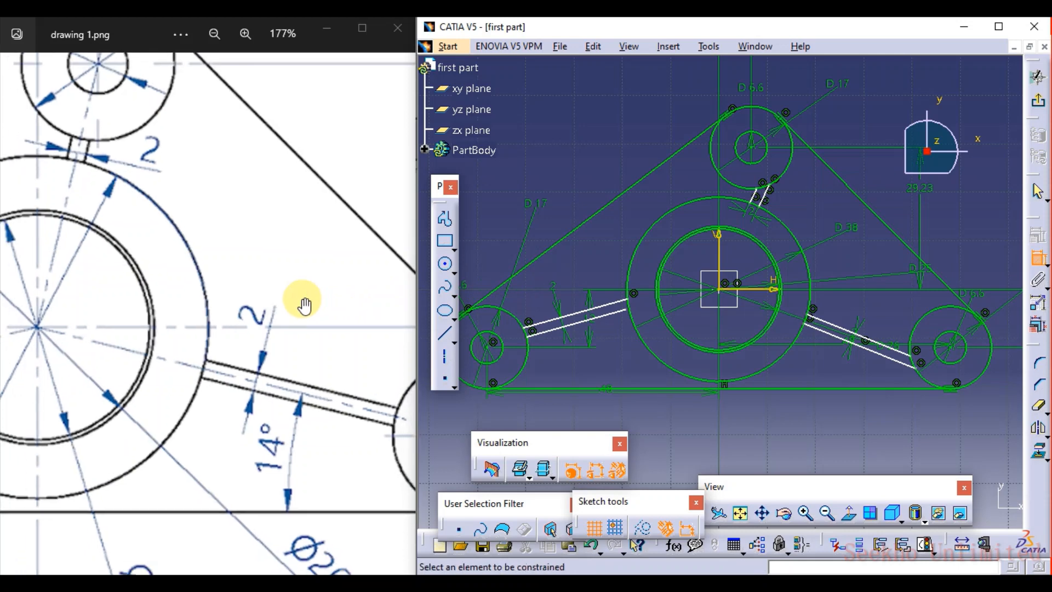
pyautogui.scroll(-1, 312, 322)
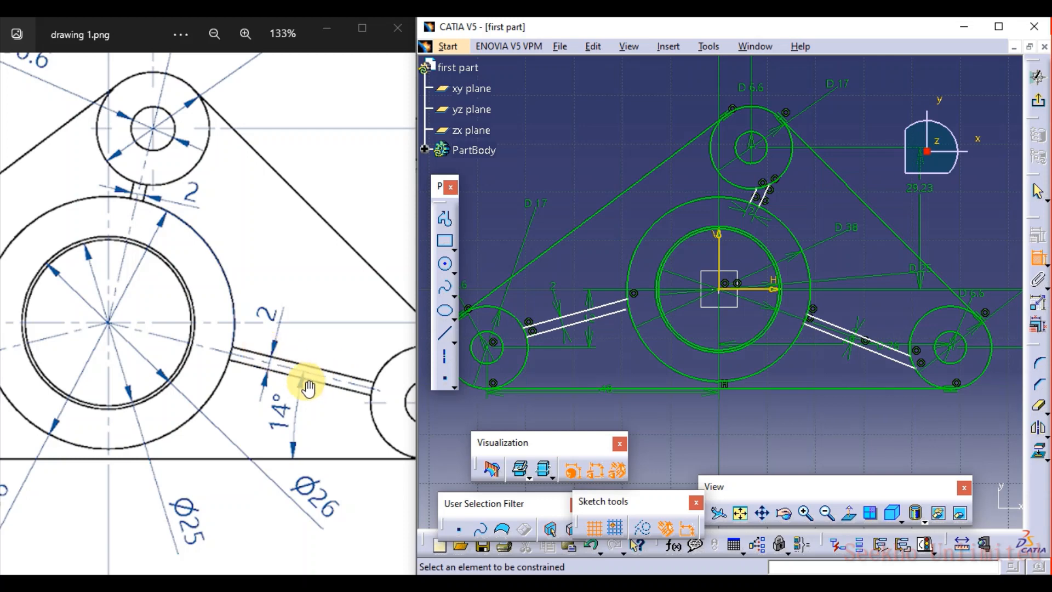
pyautogui.scroll(-2, 175, 361)
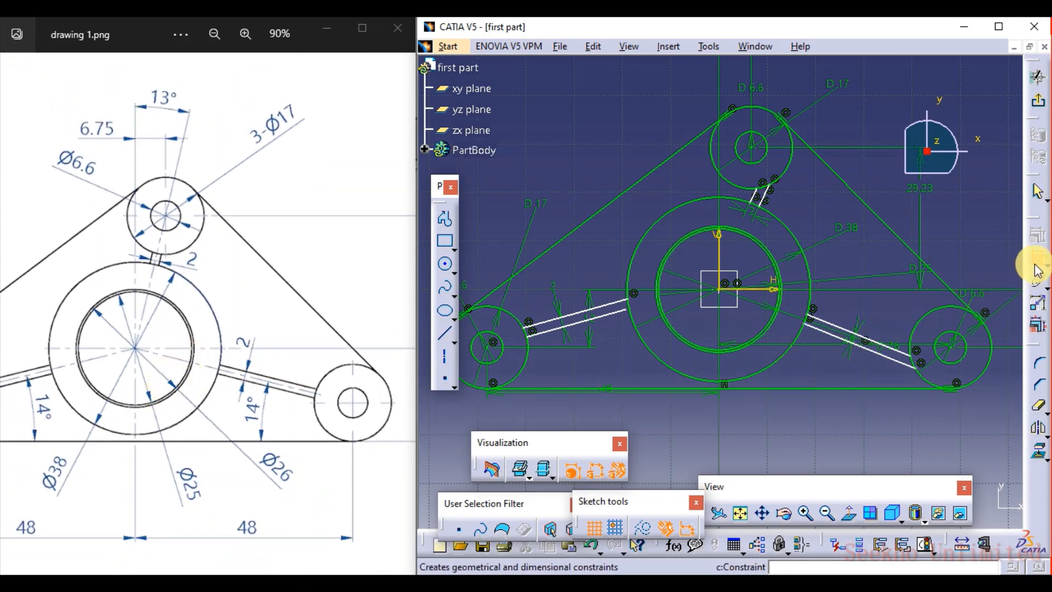
# Constrain the angle between the lower-right rib's lower line and the horizontal base line to 14 degrees
pyautogui.click(877, 357)
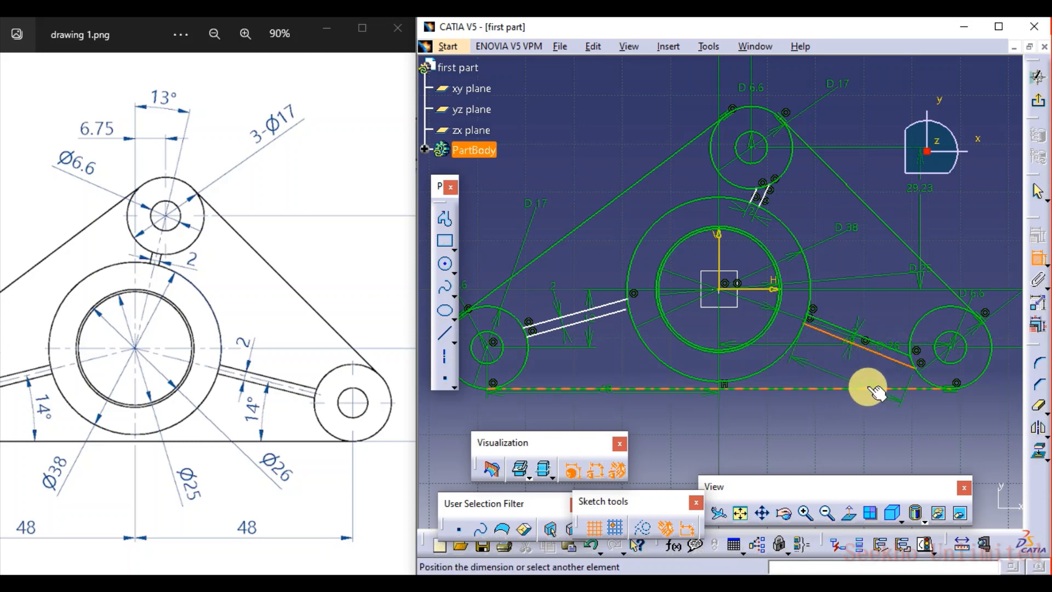
pyautogui.click(877, 390)
pyautogui.click(867, 370)
pyautogui.click(881, 359)
pyautogui.click(863, 388)
pyautogui.click(873, 371)
pyautogui.doubleClick(871, 369)
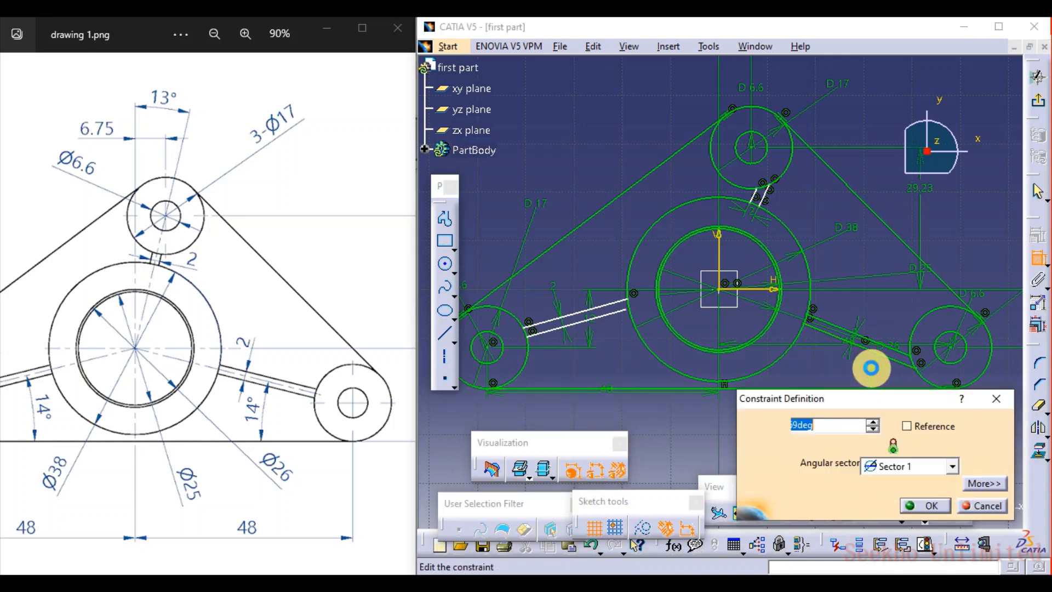
pyautogui.write('14')
pyautogui.press('Return')
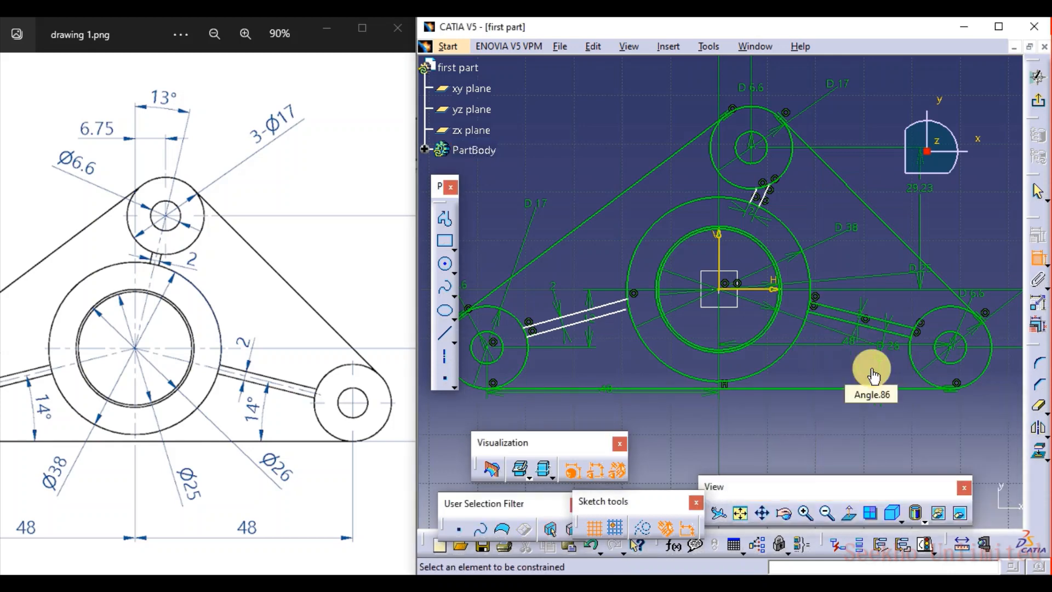
pyautogui.click(548, 331)
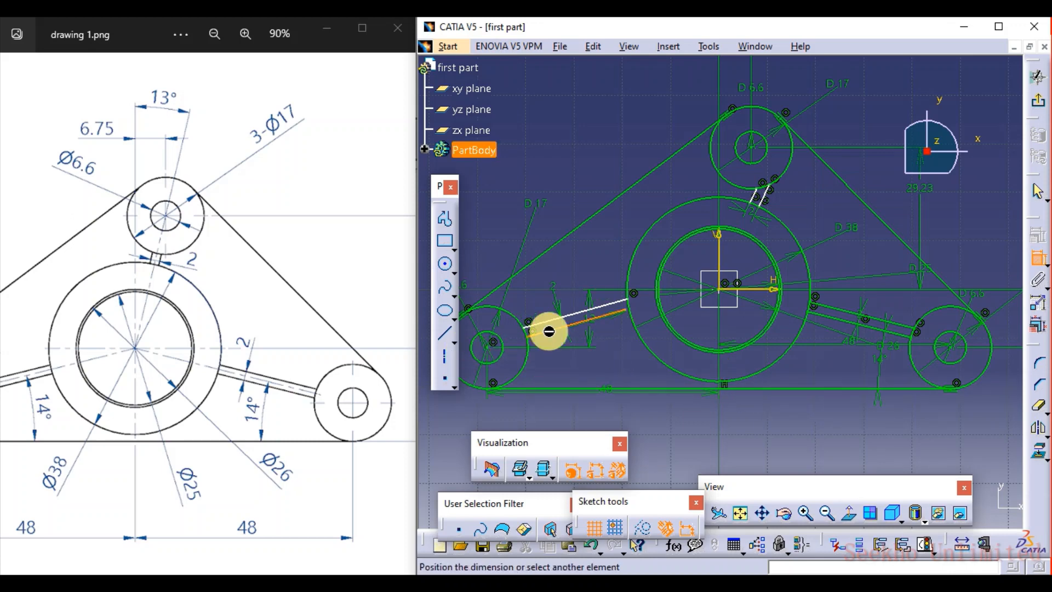
pyautogui.click(558, 388)
pyautogui.click(570, 368)
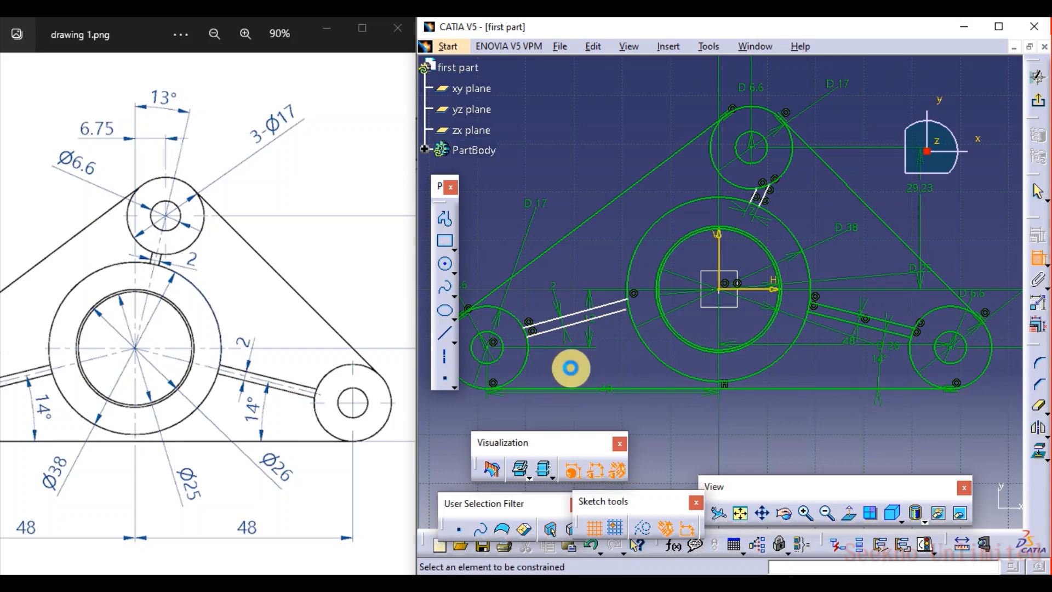
# Constrain the angle between the lower-left rib's lower line and the horizontal base line to 14 degrees
pyautogui.click(551, 333)
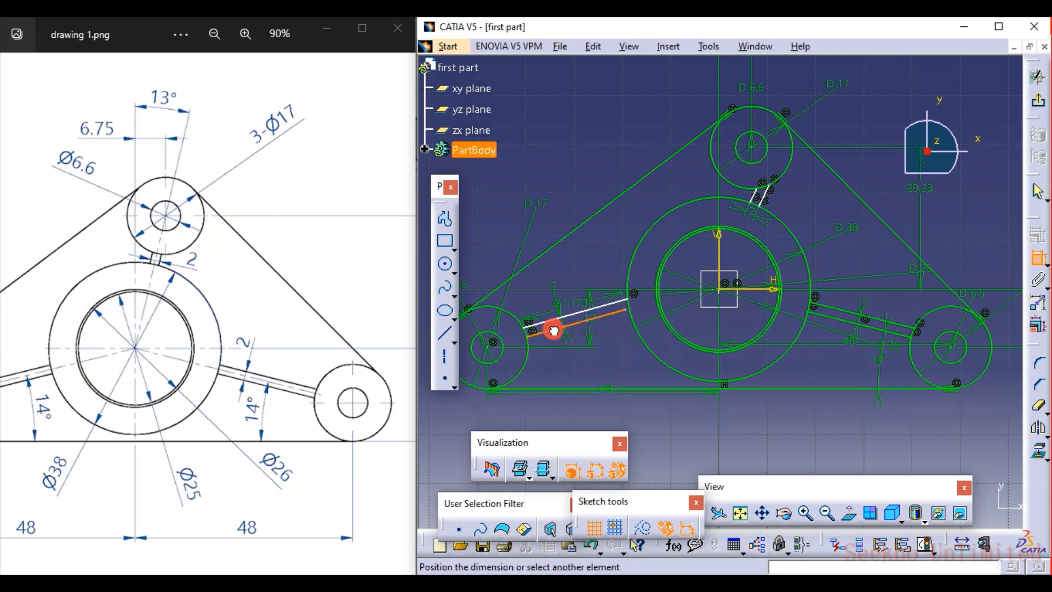
pyautogui.click(555, 386)
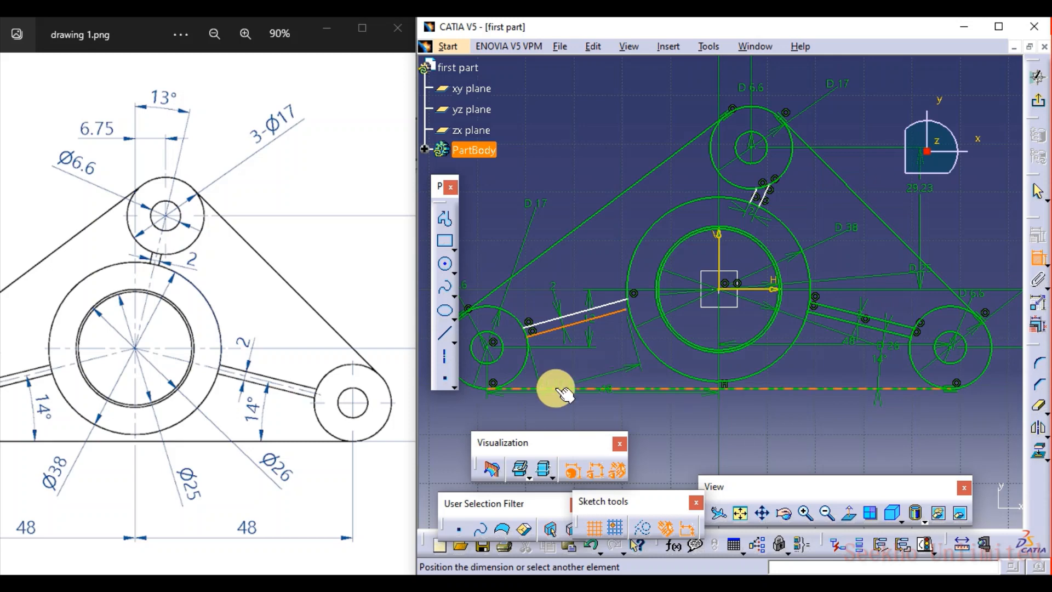
pyautogui.click(569, 365)
pyautogui.doubleClick(574, 364)
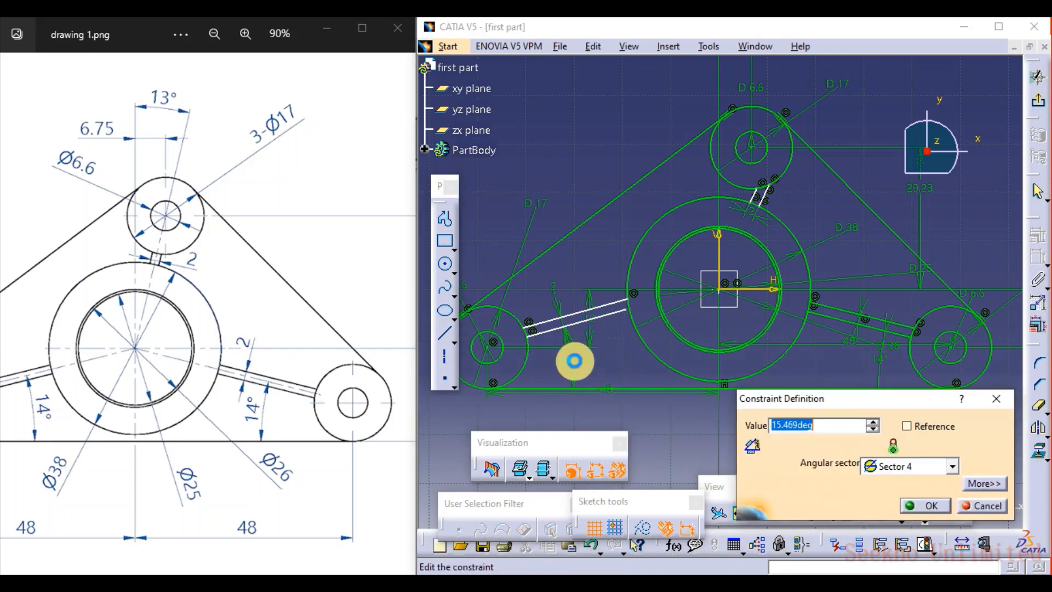
pyautogui.write('14')
pyautogui.press('Return')
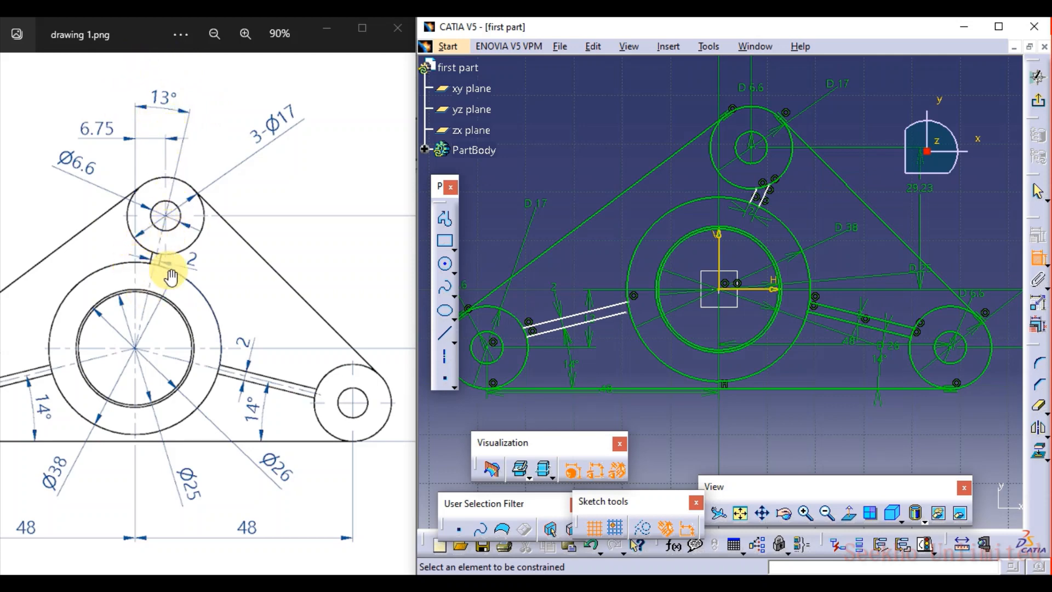
pyautogui.click(754, 198)
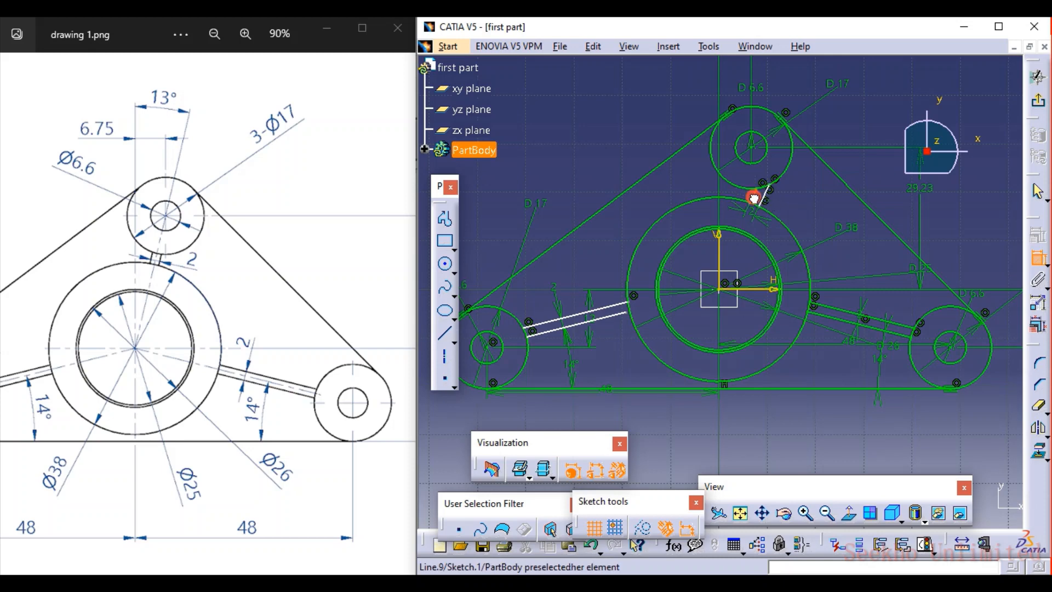
pyautogui.click(725, 250)
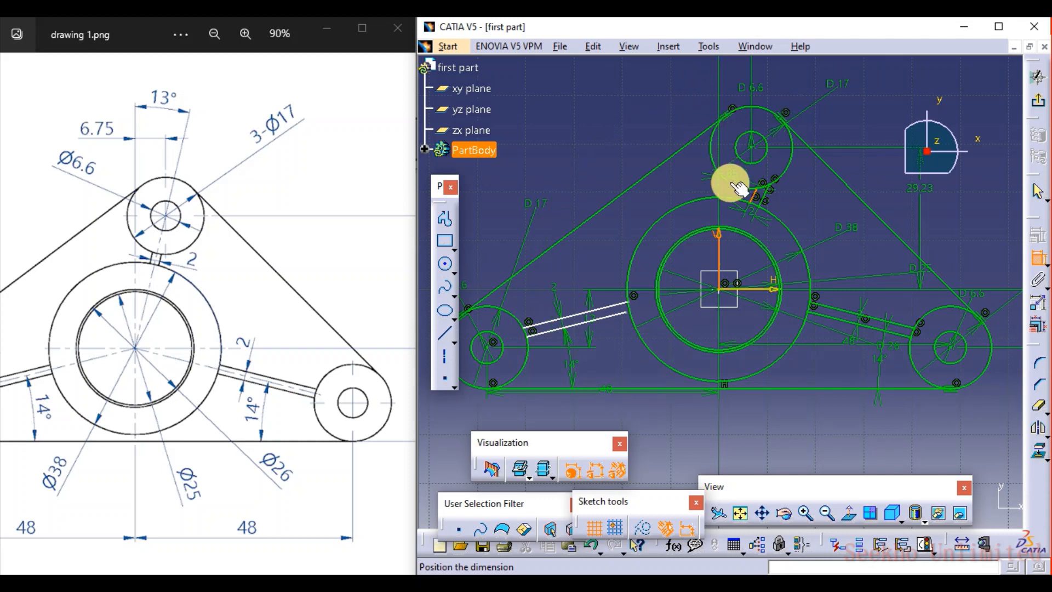
pyautogui.click(698, 263)
pyautogui.moveTo(723, 192)
pyautogui.mouseDown(button='middle')
pyautogui.moveTo(697, 263)
pyautogui.moveTo(764, 144)
pyautogui.mouseUp(button='middle')
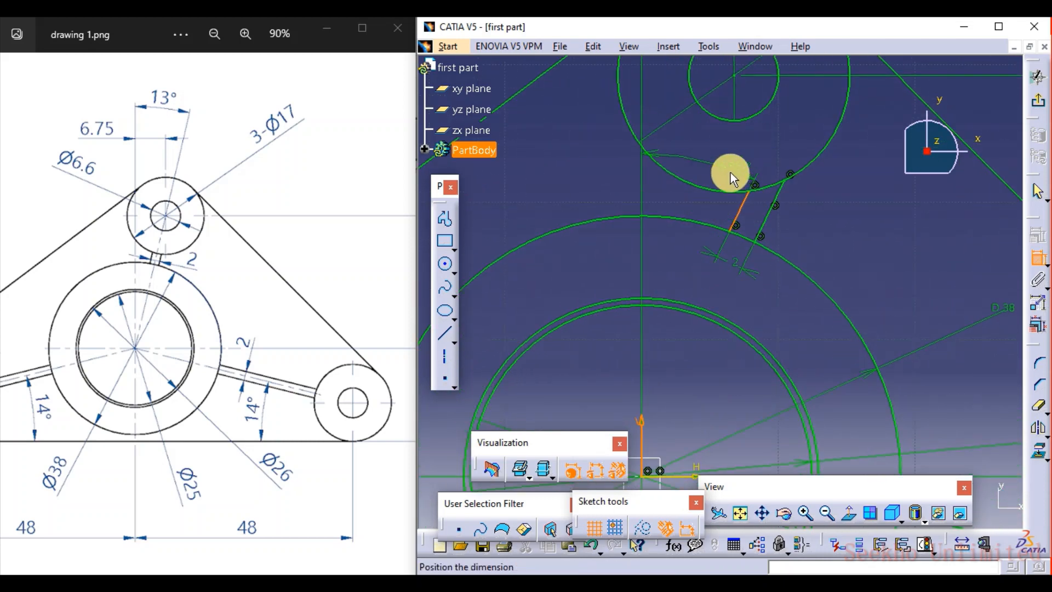
pyautogui.click(688, 203)
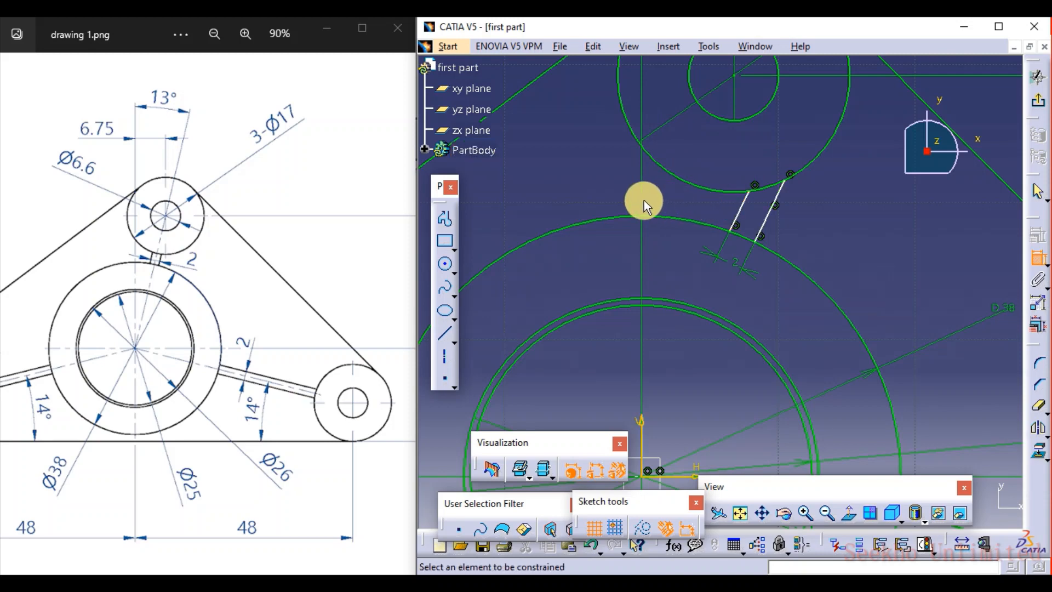
# Constrain the angle between the top rib's left line and the vertical sketch axis to 13 degrees
pyautogui.click(740, 211)
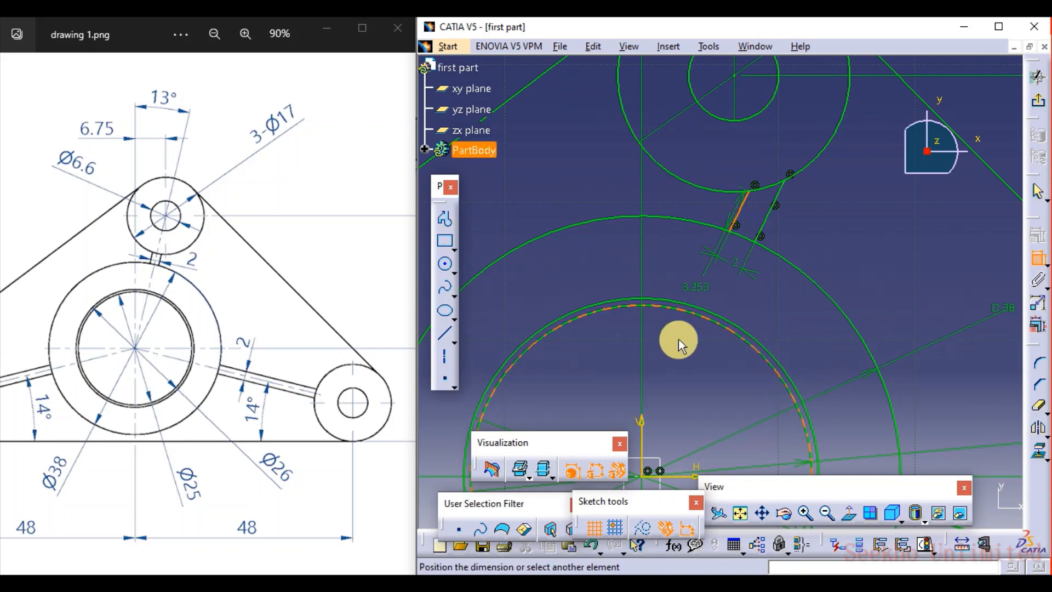
pyautogui.click(650, 438)
pyautogui.click(690, 205)
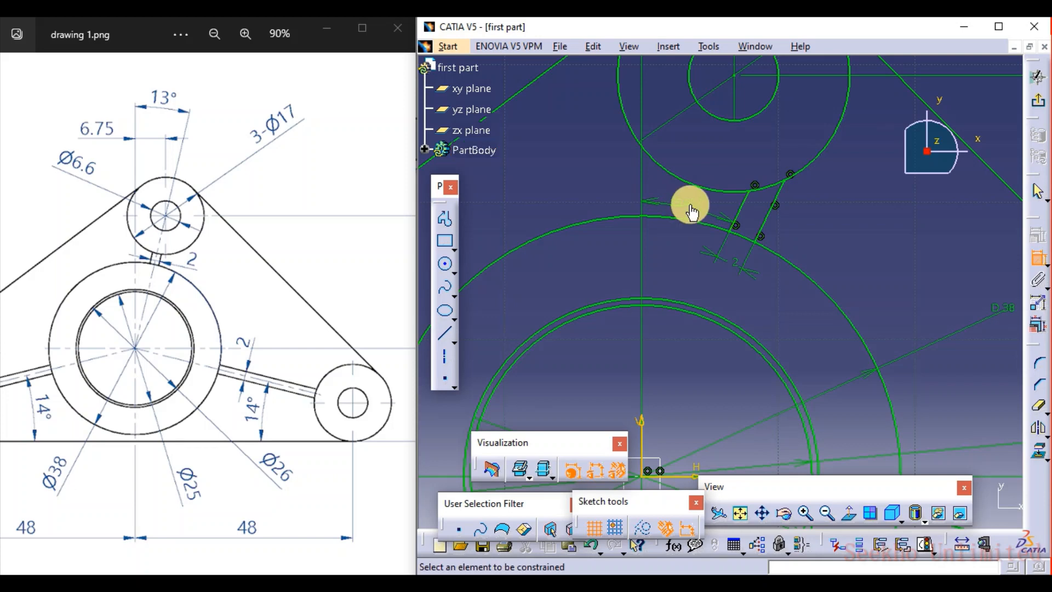
pyautogui.doubleClick(692, 209)
pyautogui.write('13')
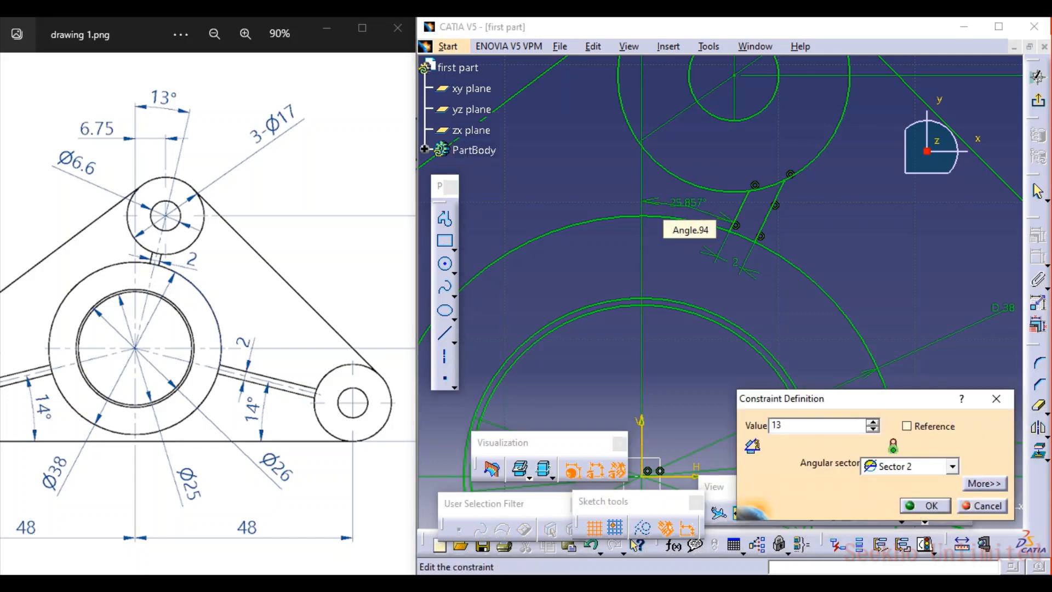
pyautogui.press('Return')
# Try to join the free inner end of the lower-left rib's lower line to the 38 mm circle with a connecting curve
pyautogui.moveTo(774, 234)
pyautogui.mouseDown(button='middle')
pyautogui.moveTo(758, 330)
pyautogui.moveTo(748, 330)
pyautogui.moveTo(763, 207)
pyautogui.moveTo(758, 219)
pyautogui.moveTo(587, 274)
pyautogui.moveTo(675, 286)
pyautogui.moveTo(700, 198)
pyautogui.moveTo(664, 266)
pyautogui.mouseUp(button='middle')
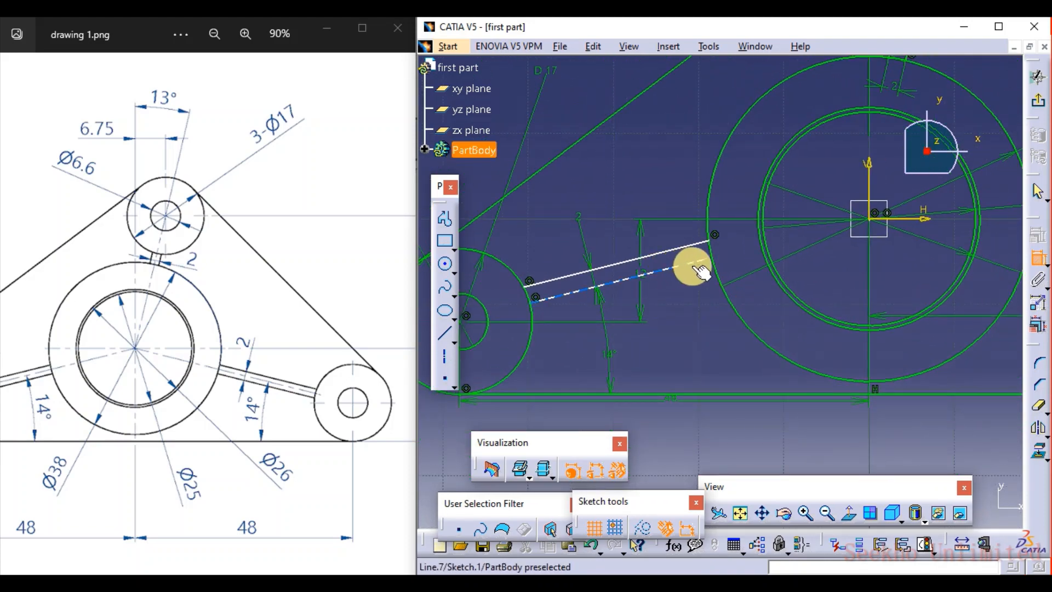
pyautogui.click(675, 248)
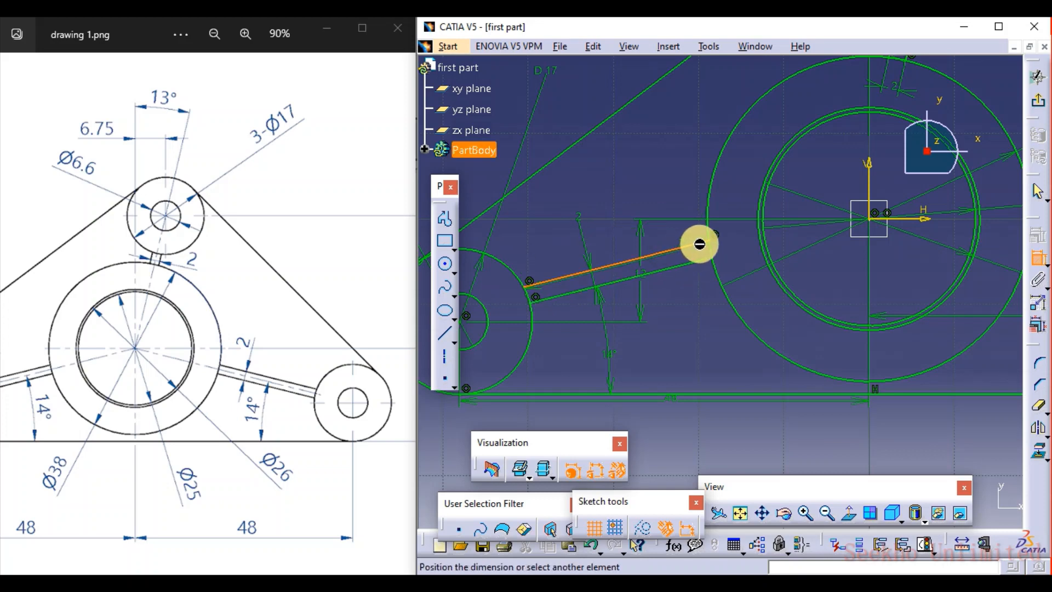
pyautogui.press('Escape')
pyautogui.middleClick(676, 275)
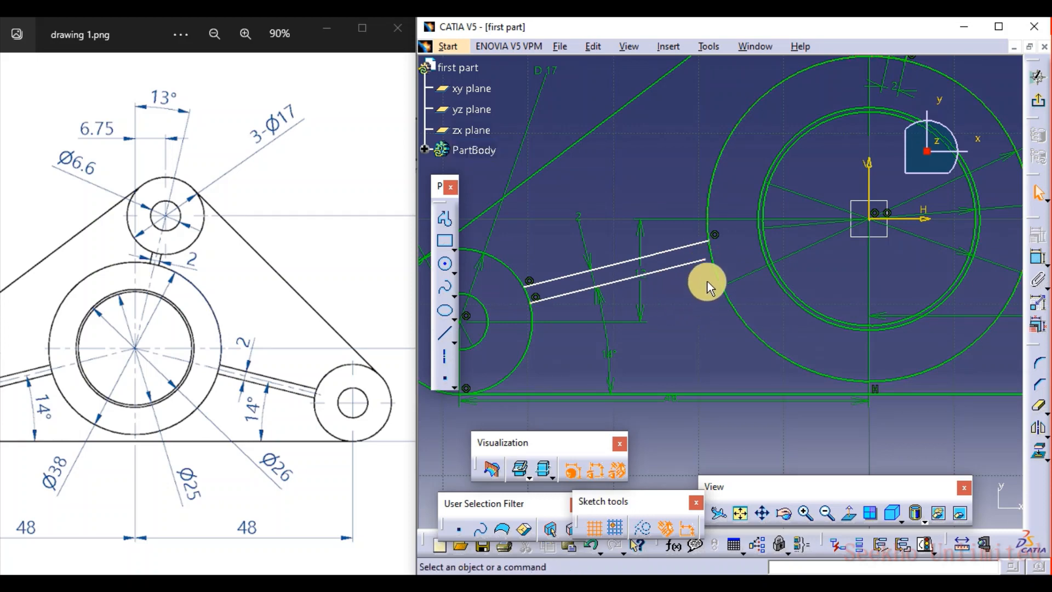
pyautogui.click(709, 262)
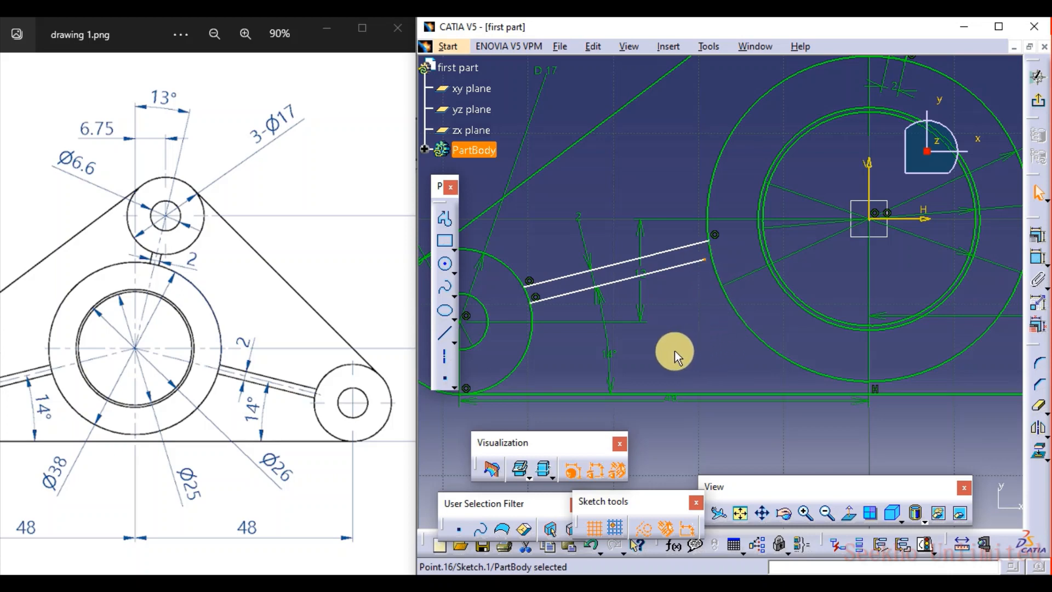
pyautogui.click(454, 297)
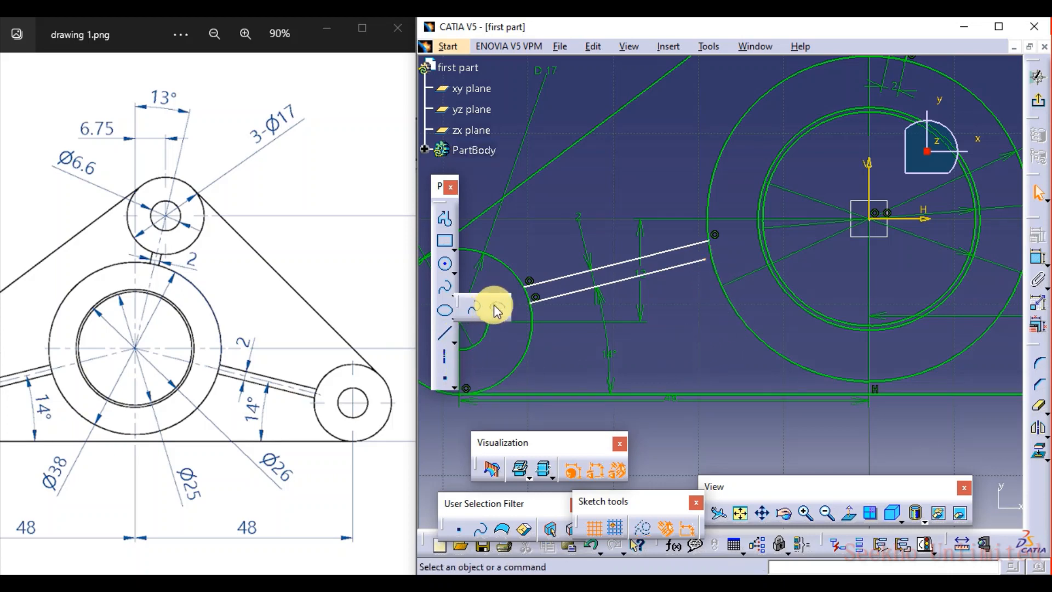
pyautogui.click(496, 310)
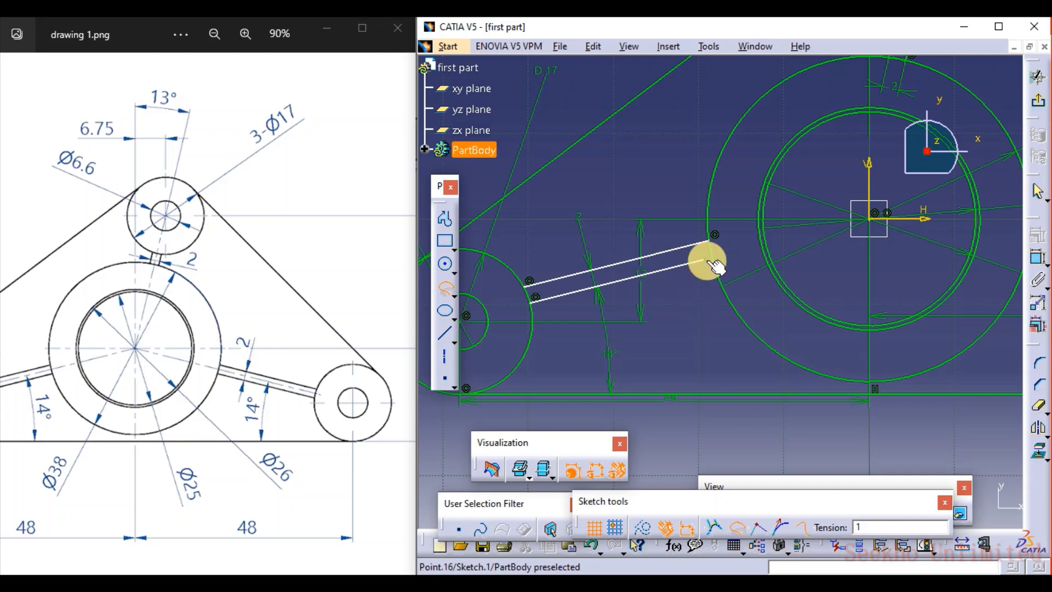
pyautogui.click(725, 272)
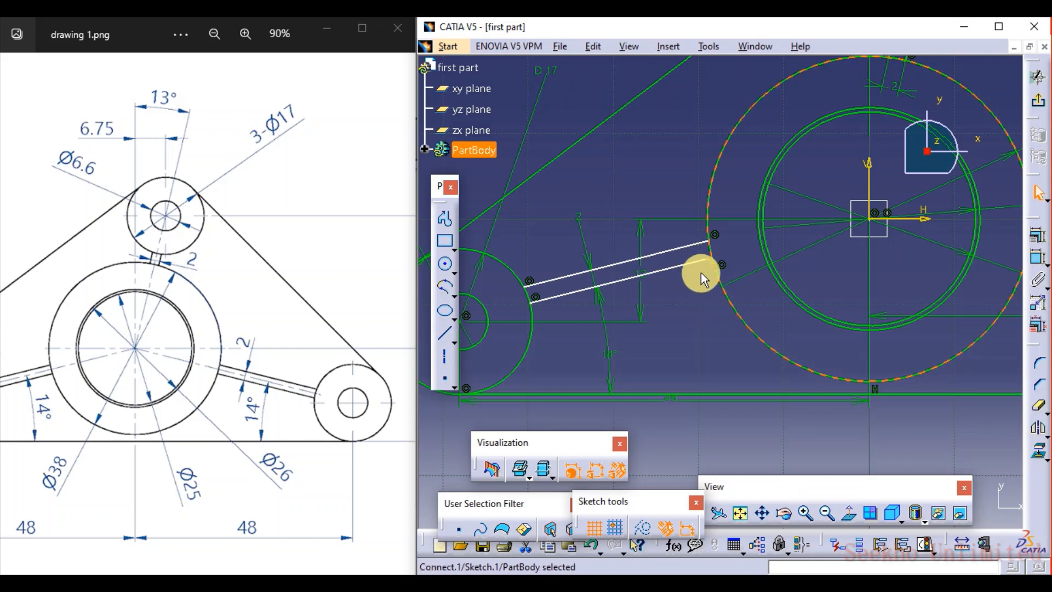
pyautogui.moveTo(701, 271)
pyautogui.mouseDown(button='middle')
pyautogui.moveTo(763, 170)
pyautogui.moveTo(691, 230)
pyautogui.mouseUp(button='middle')
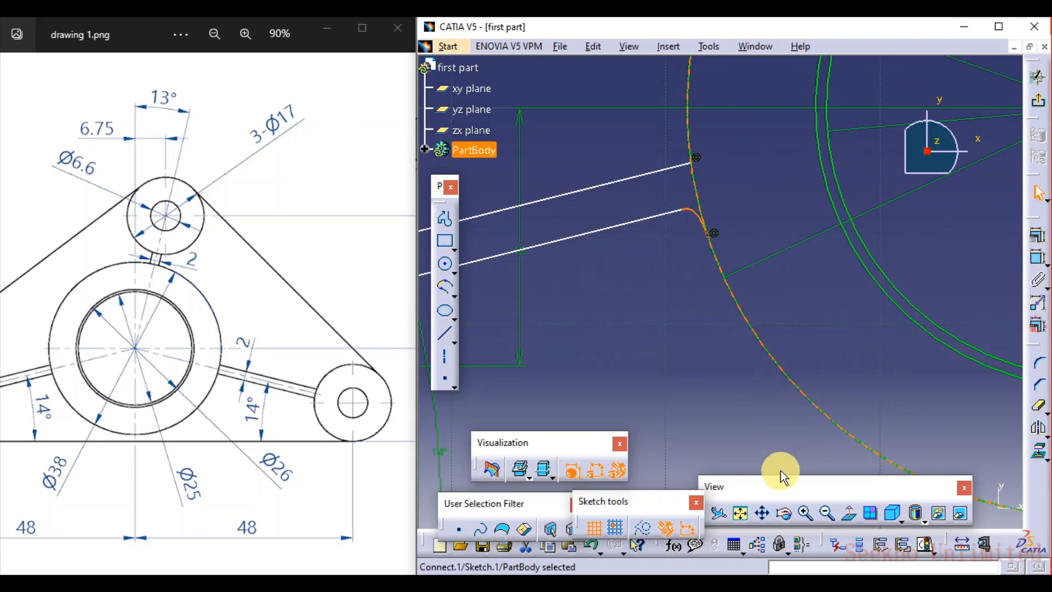
pyautogui.moveTo(679, 254); pyautogui.dragTo(678, 312, button='middle')
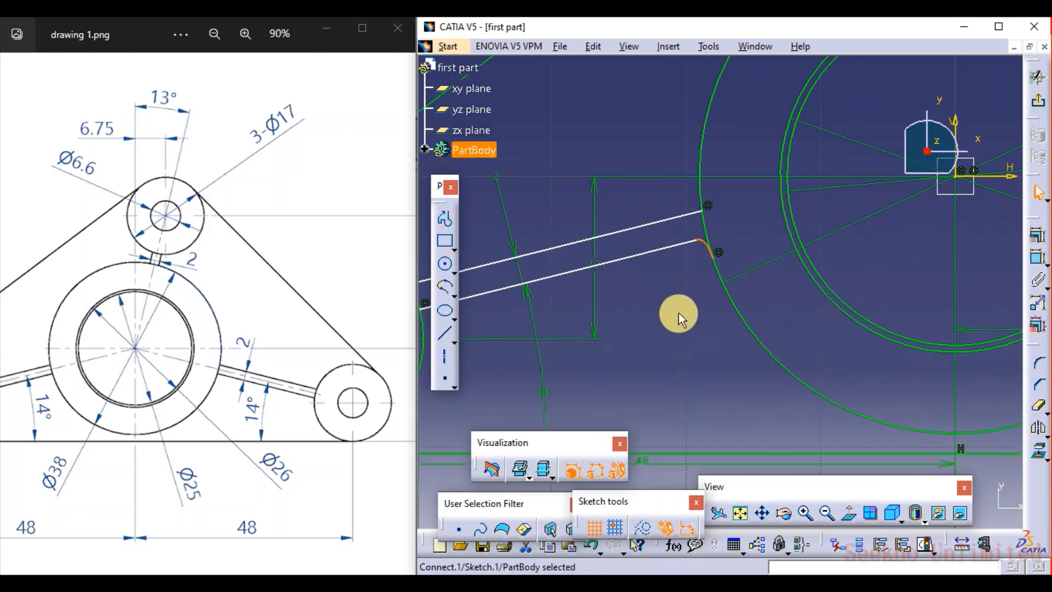
pyautogui.click(732, 319)
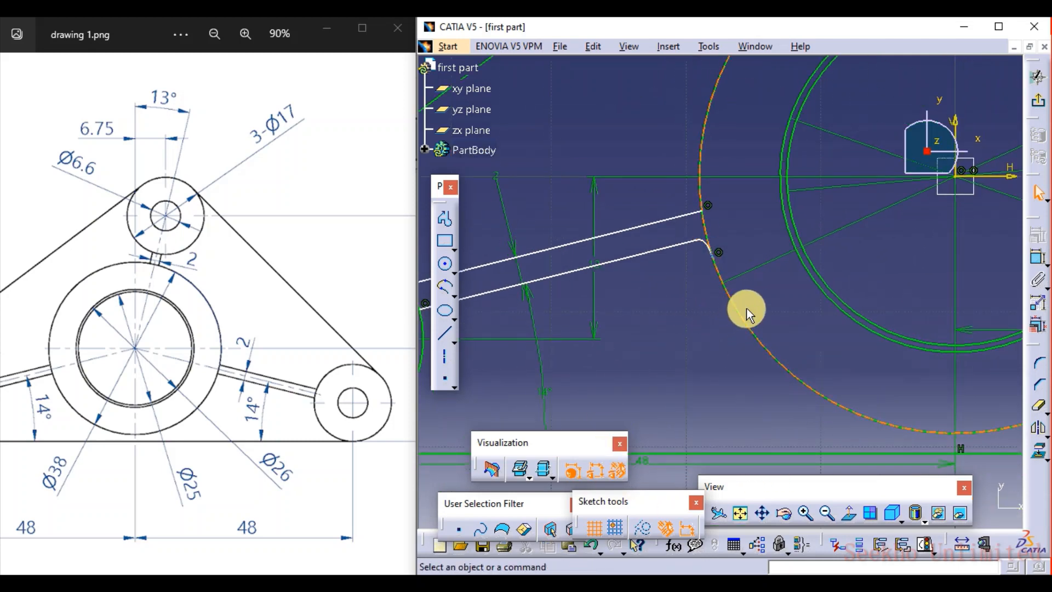
pyautogui.hotkey('ctrl', 'z')
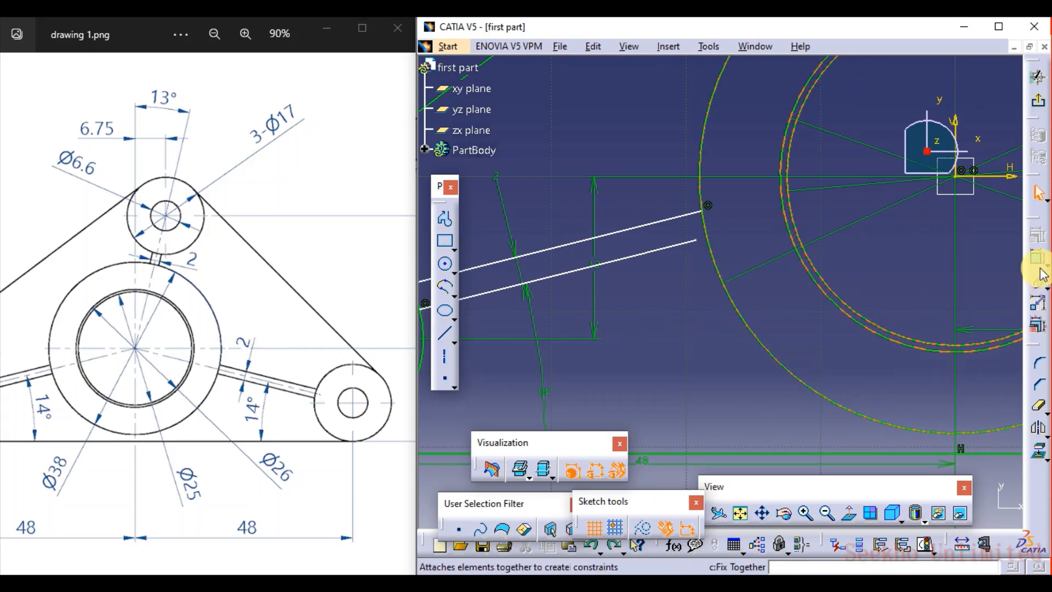
# Constrain the inner endpoint of the lower-left rib's lower line to be coincident with the 38 mm circle
pyautogui.click(1038, 257)
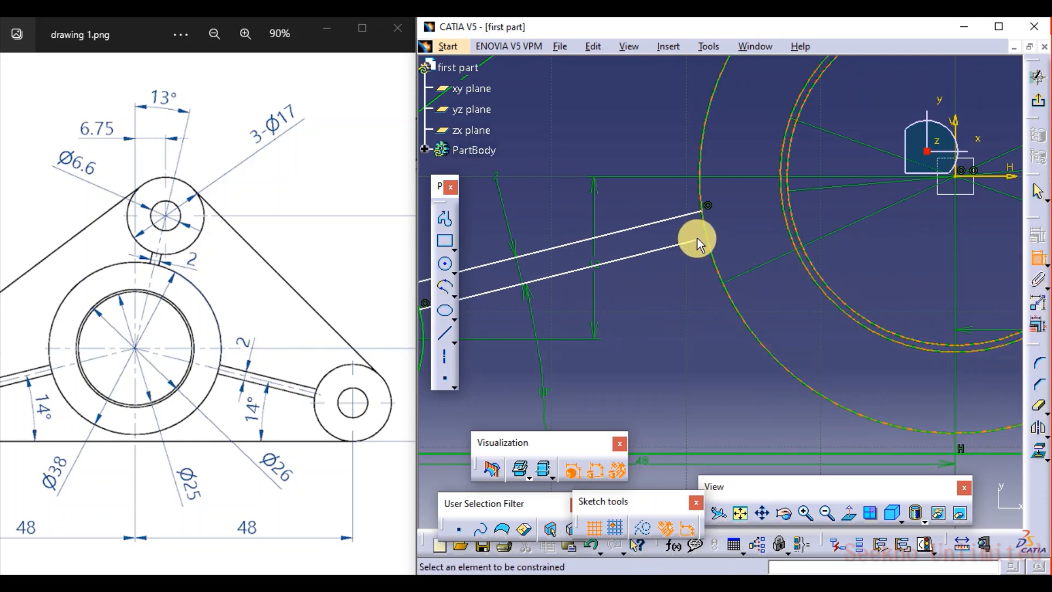
pyautogui.click(695, 240)
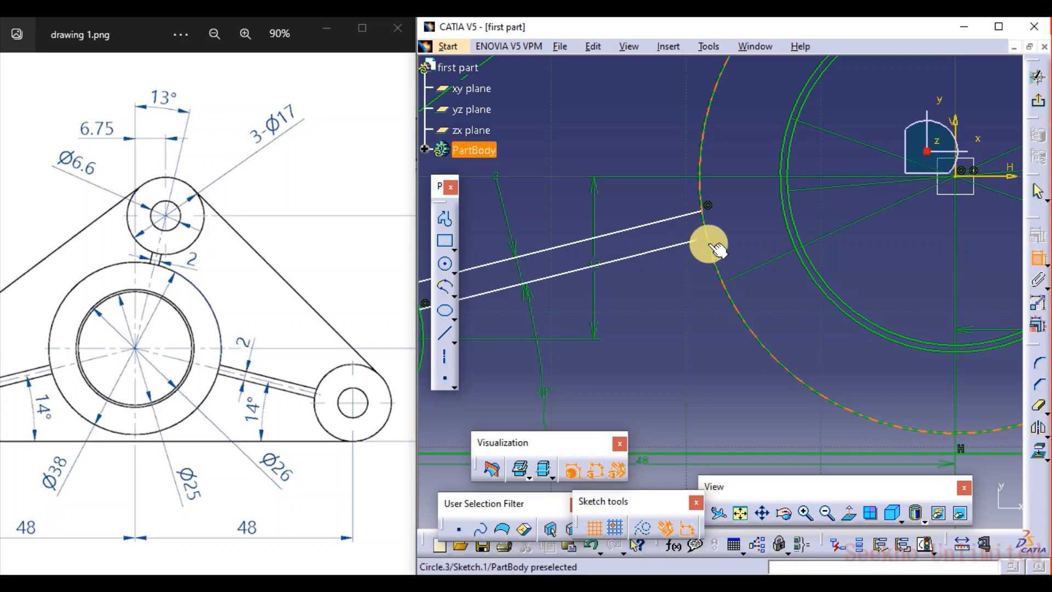
pyautogui.click(715, 248)
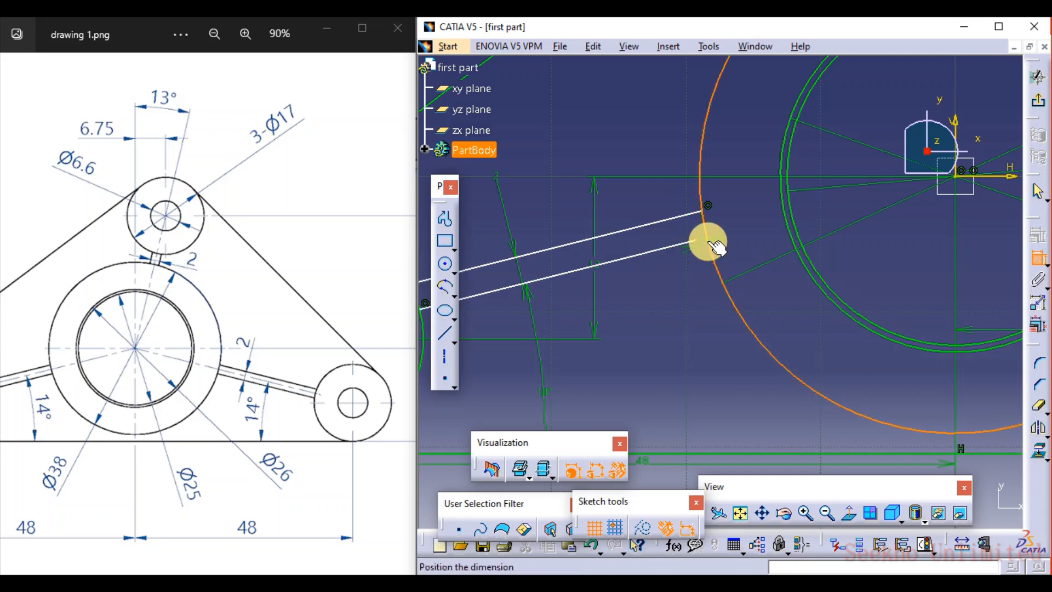
pyautogui.rightClick(738, 252)
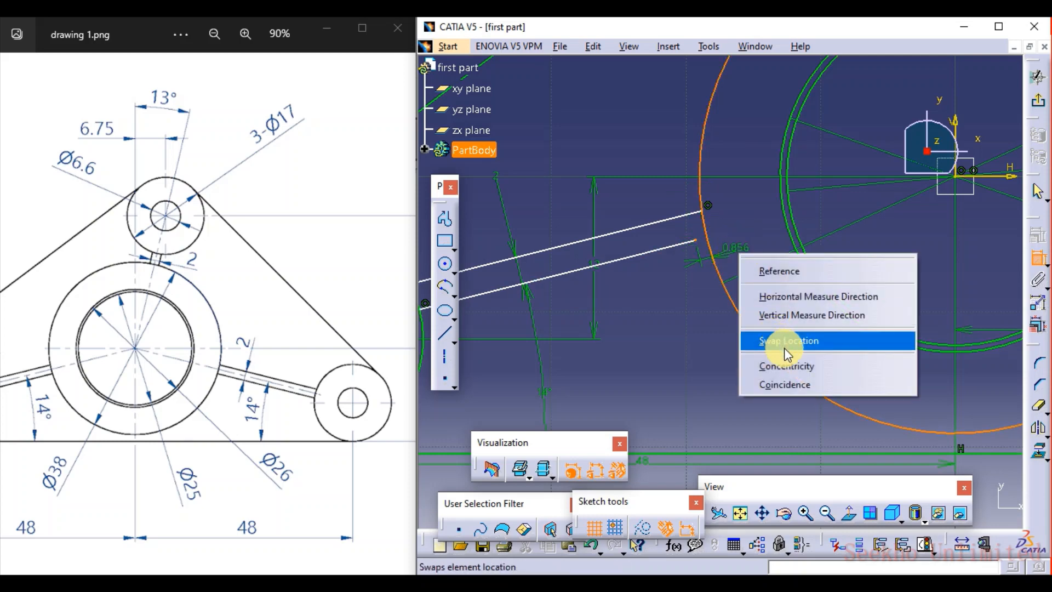
pyautogui.click(794, 383)
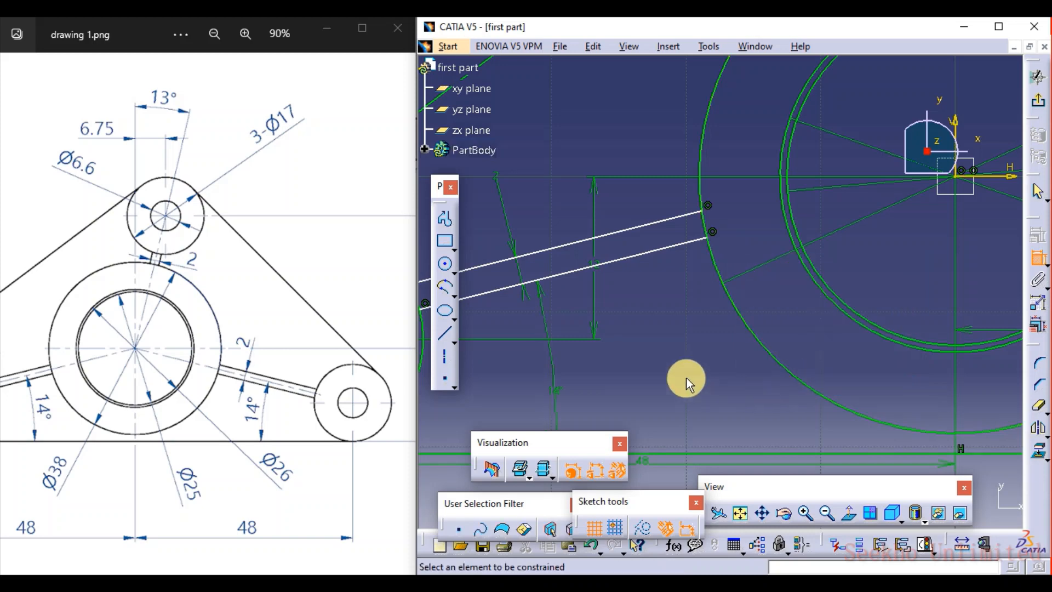
# Shift the lower-left rib's lower line slightly downward and look over the rib dimensions in the reference drawing
pyautogui.moveTo(719, 329)
pyautogui.mouseDown(button='middle')
pyautogui.moveTo(653, 315)
pyautogui.moveTo(653, 360)
pyautogui.moveTo(665, 324)
pyautogui.mouseUp(button='middle')
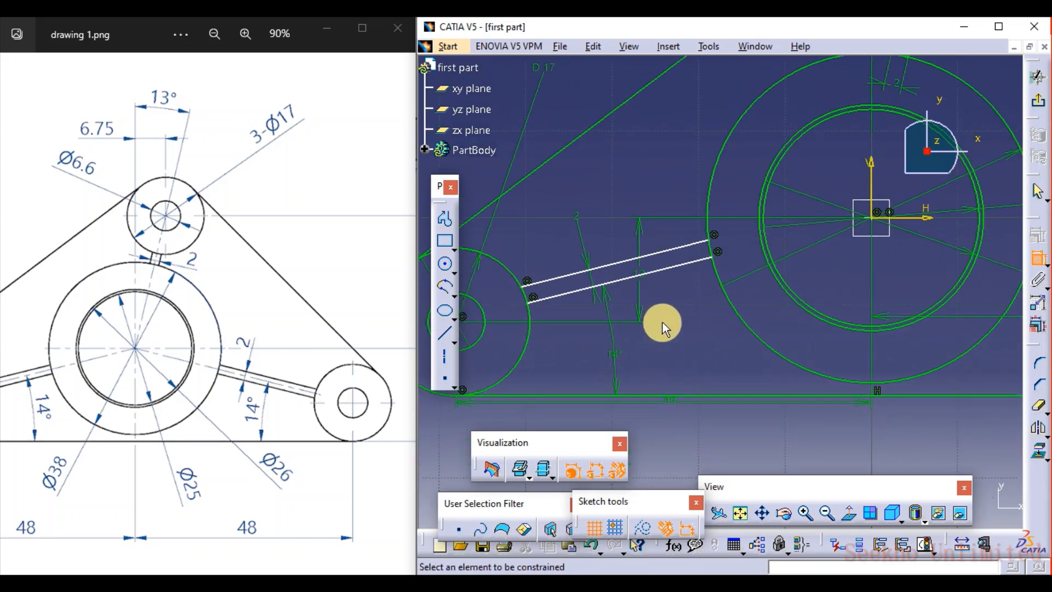
pyautogui.click(666, 266)
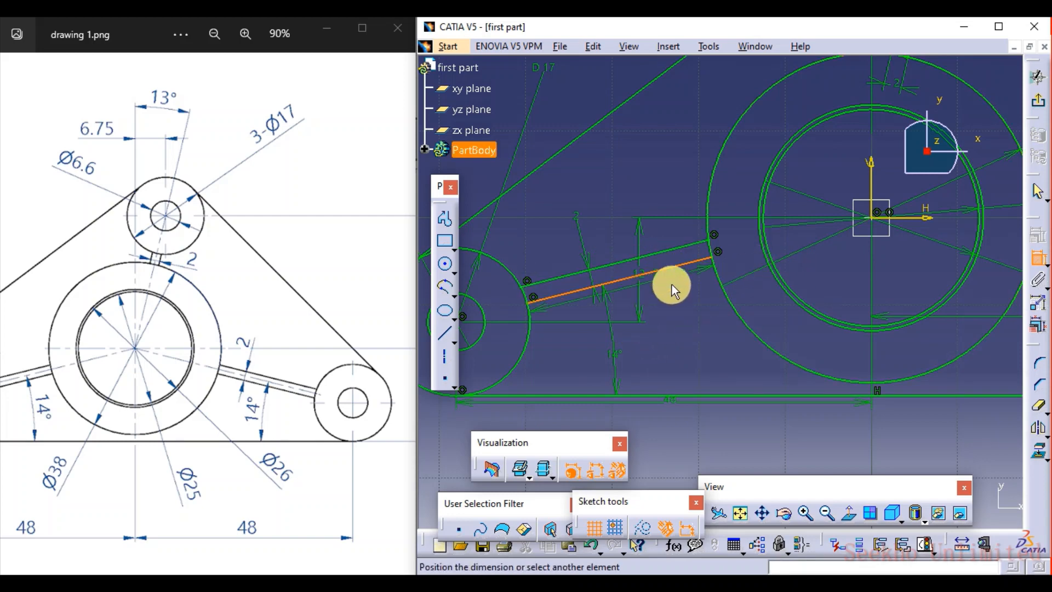
pyautogui.press('Escape')
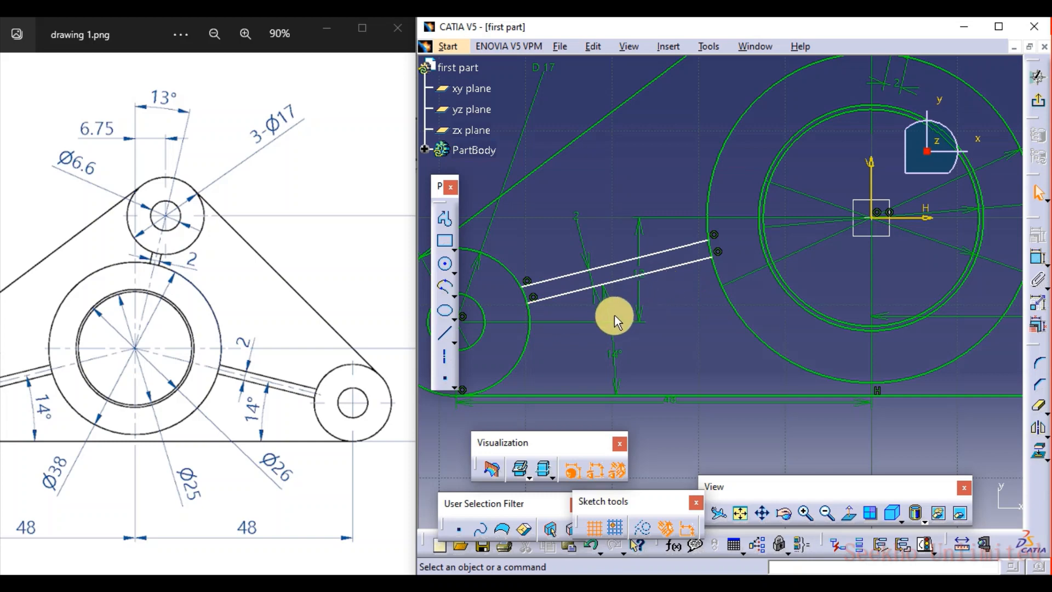
pyautogui.moveTo(564, 292)
pyautogui.mouseDown()
pyautogui.moveTo(565, 313)
pyautogui.moveTo(556, 270)
pyautogui.moveTo(564, 317)
pyautogui.moveTo(557, 278)
pyautogui.moveTo(568, 299)
pyautogui.mouseUp()
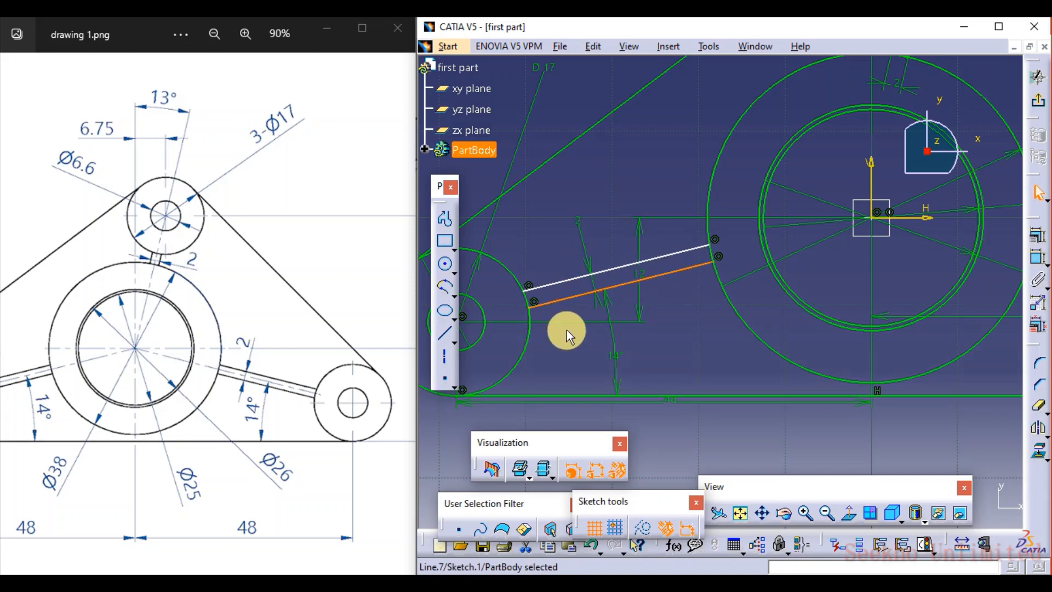
pyautogui.moveTo(566, 330); pyautogui.dragTo(683, 333, button='middle')
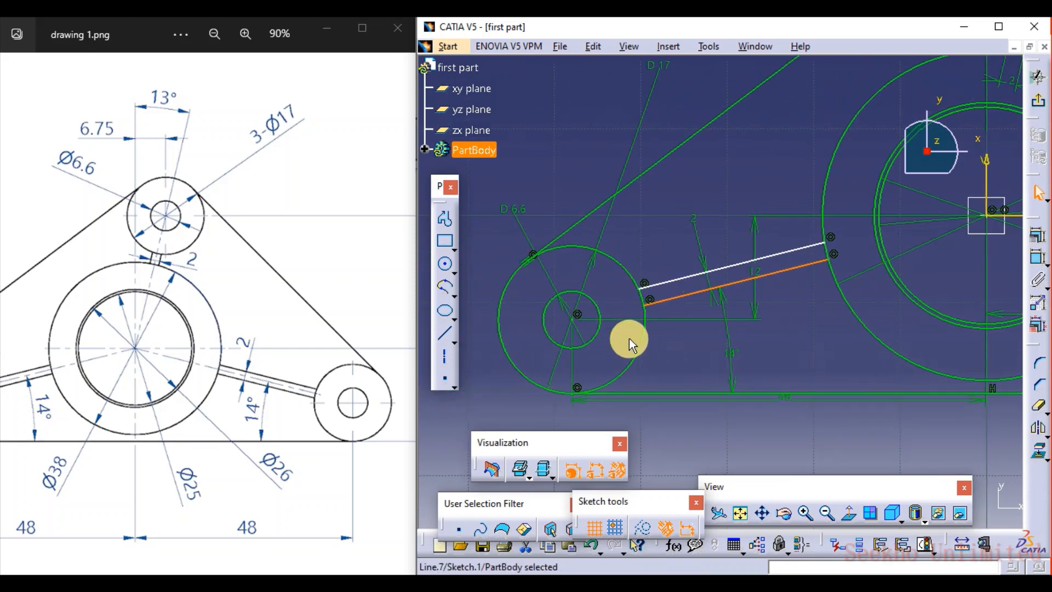
pyautogui.scroll(-4, 188, 265)
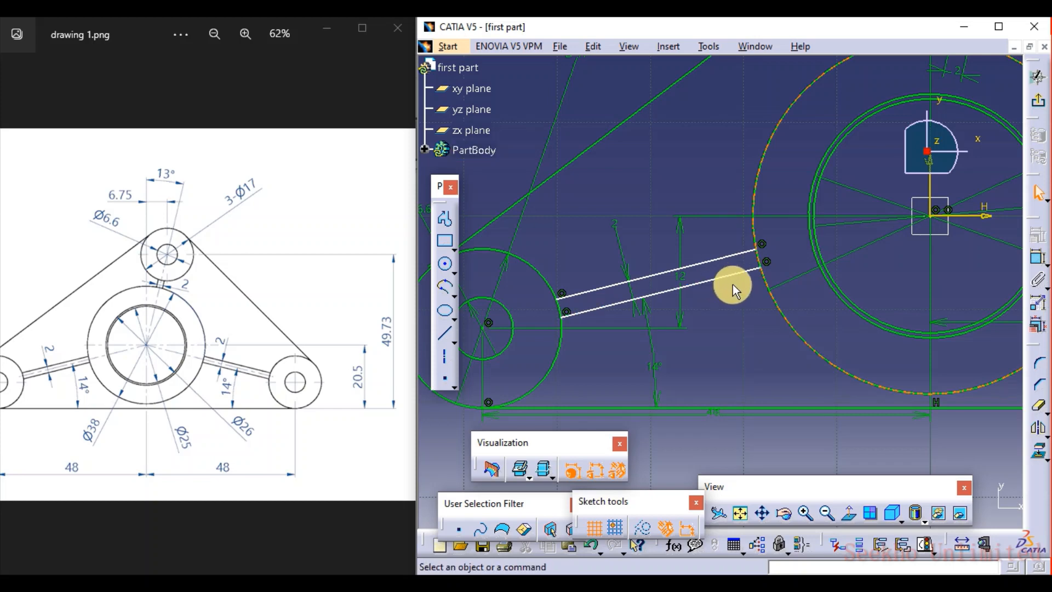
# Draw a construction axis about 44 mm long from the sketch origin between the lower-left rib's lines into the lower-left lobe
pyautogui.click(447, 364)
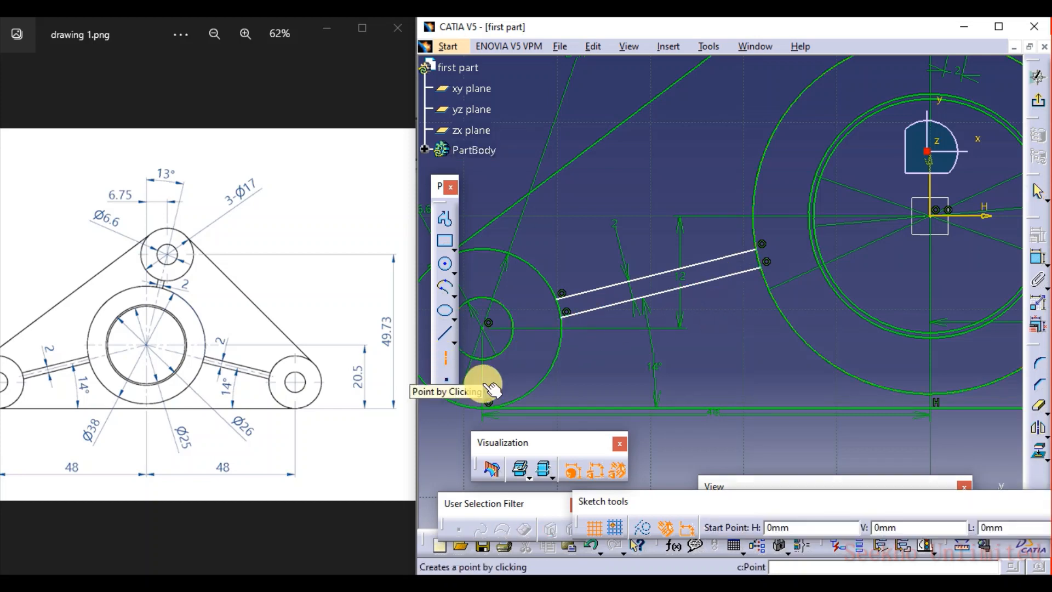
pyautogui.click(931, 216)
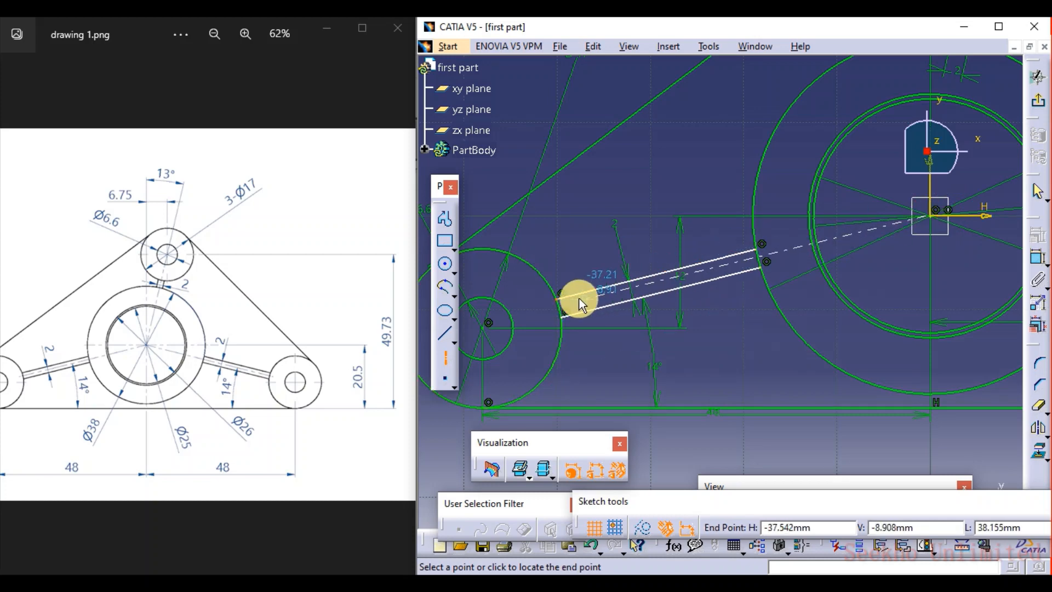
pyautogui.click(528, 314)
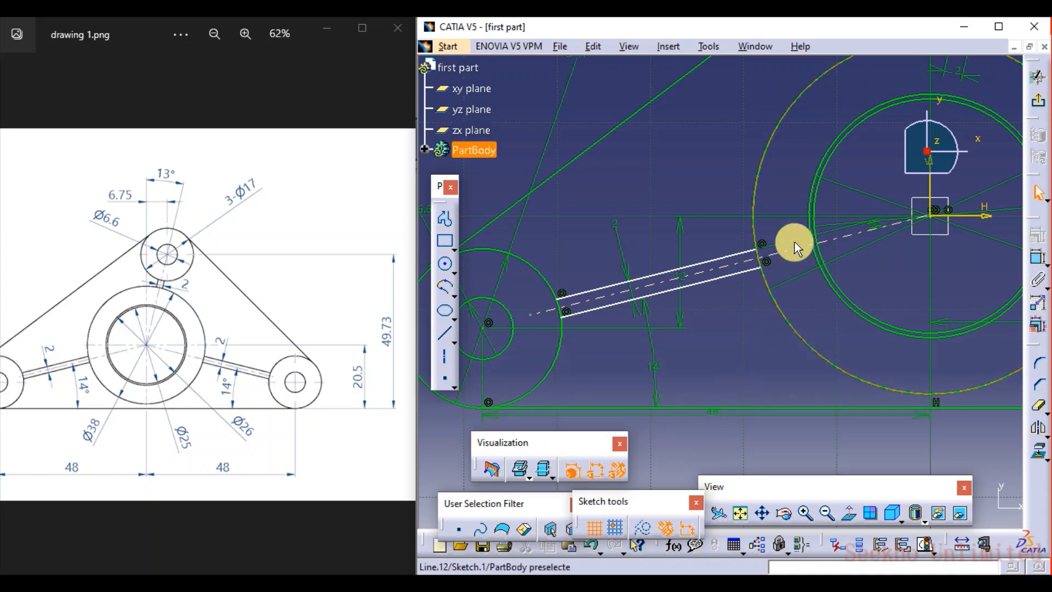
# Try to constrain the angle between the rib's construction axis and the horizontal bottom line
pyautogui.click(1037, 258)
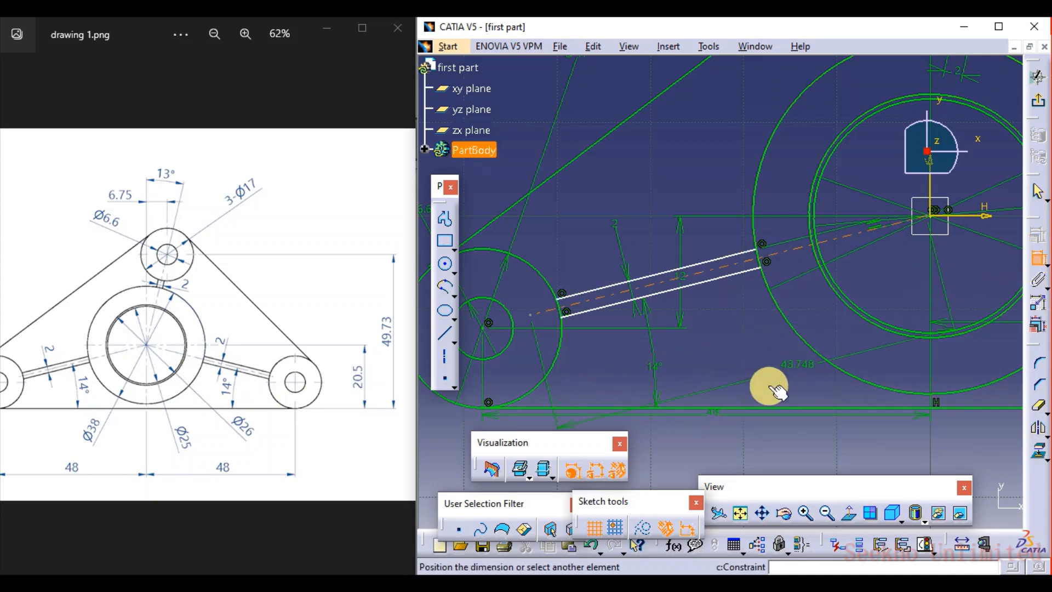
pyautogui.click(707, 408)
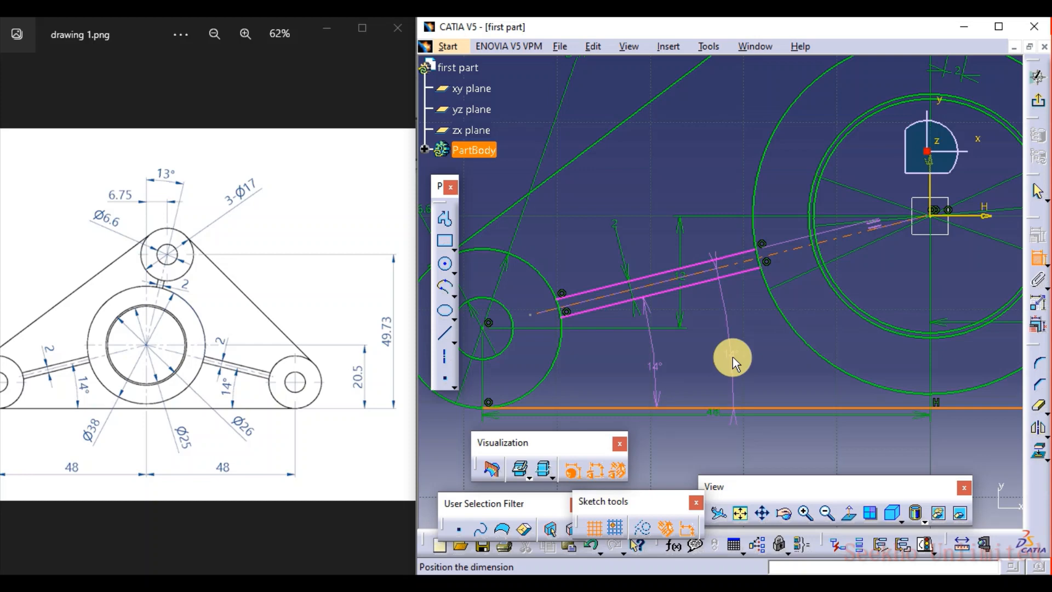
pyautogui.click(731, 357)
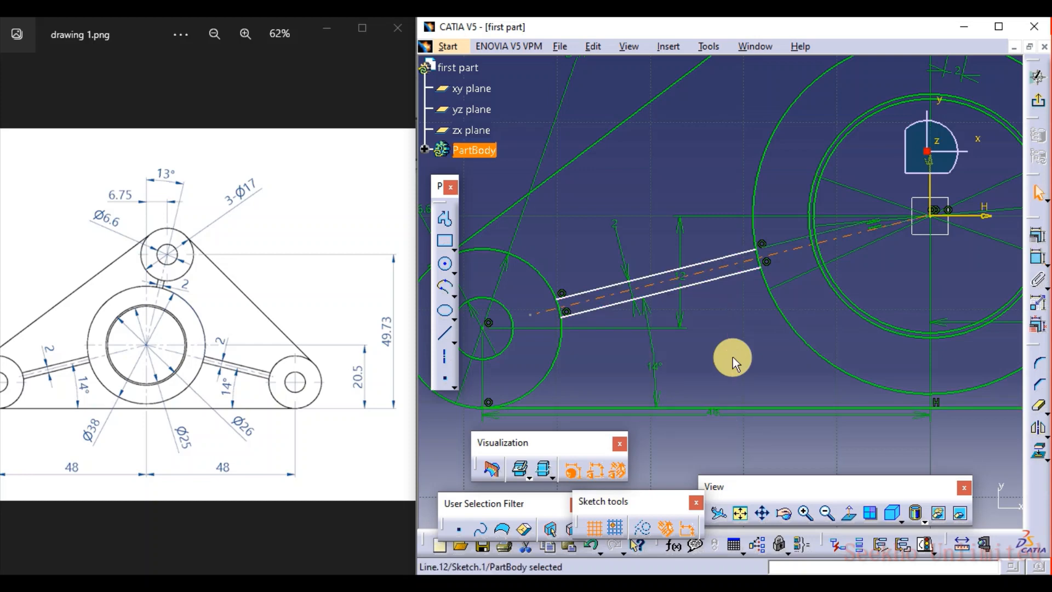
# Constrain the construction axis to lie 1 mm from the lower-left rib's lower line
pyautogui.click(712, 276)
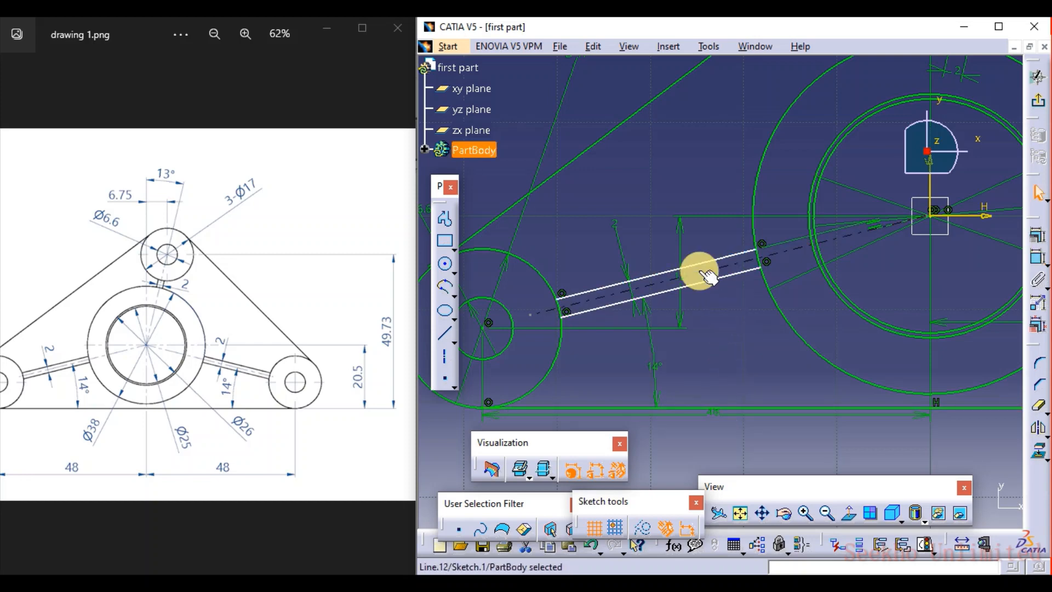
pyautogui.click(1037, 265)
pyautogui.click(729, 277)
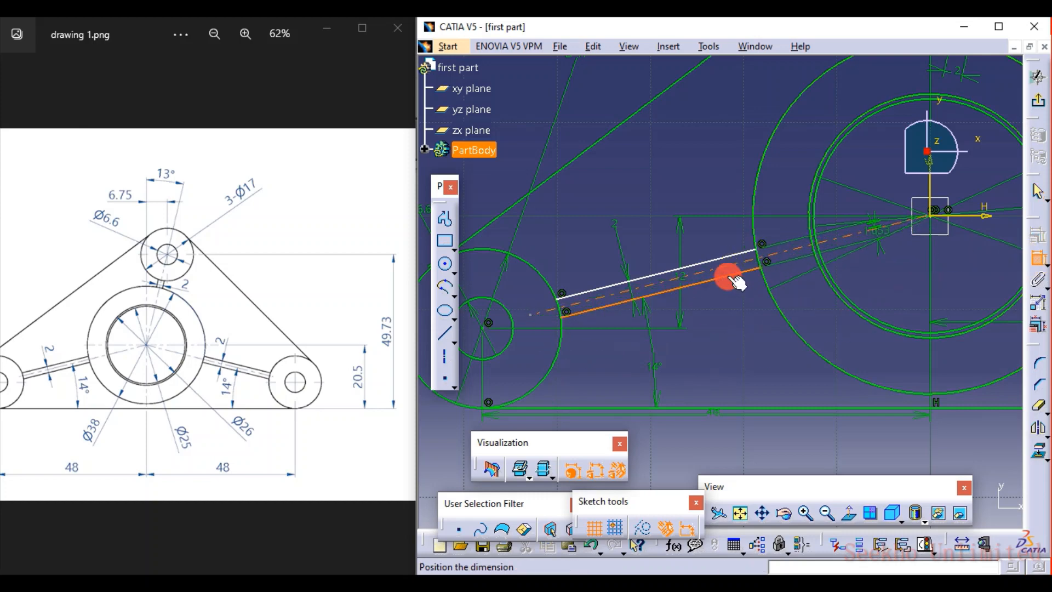
pyautogui.click(734, 307)
pyautogui.doubleClick(736, 304)
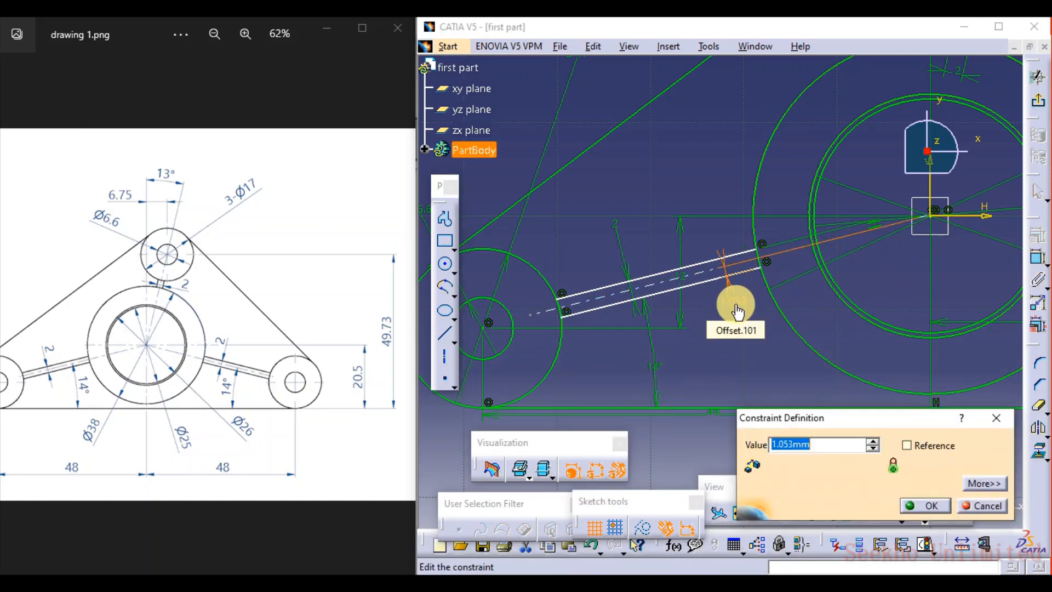
pyautogui.write('1')
pyautogui.press('Return')
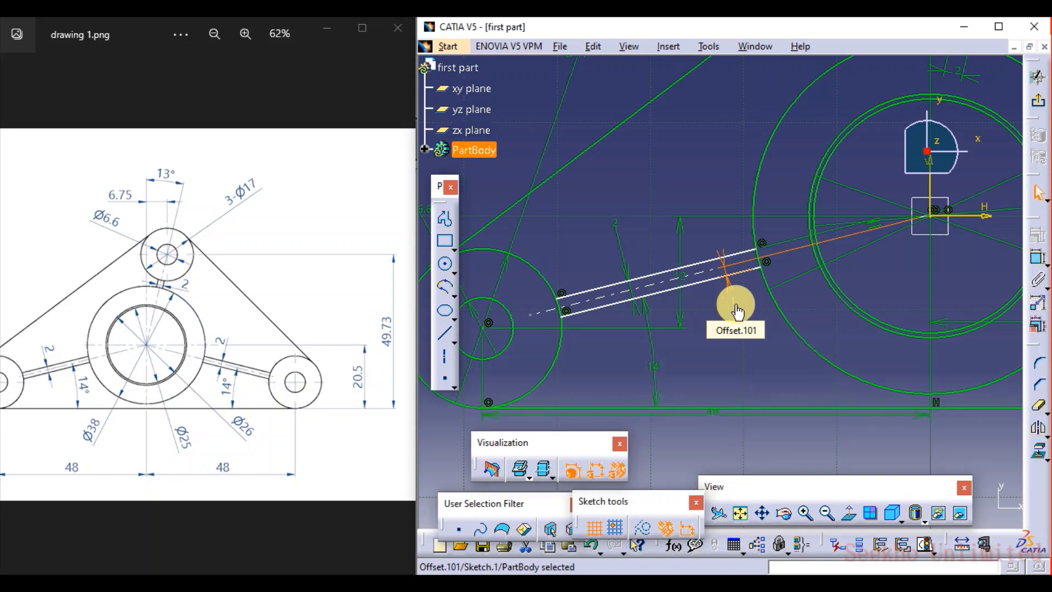
pyautogui.click(700, 353)
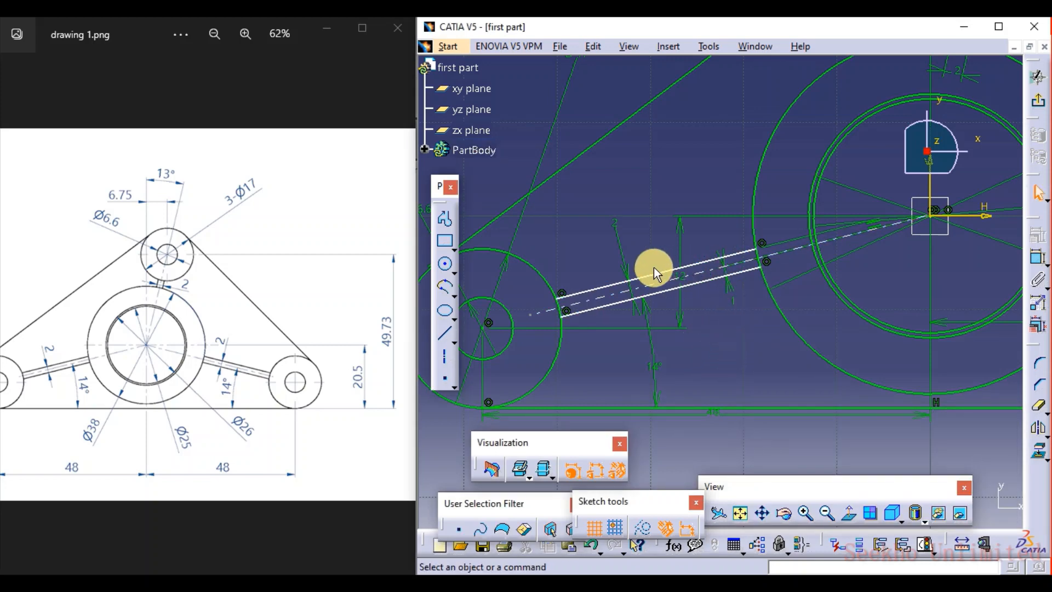
pyautogui.click(848, 557)
pyautogui.hotkey('ctrl', 'z')
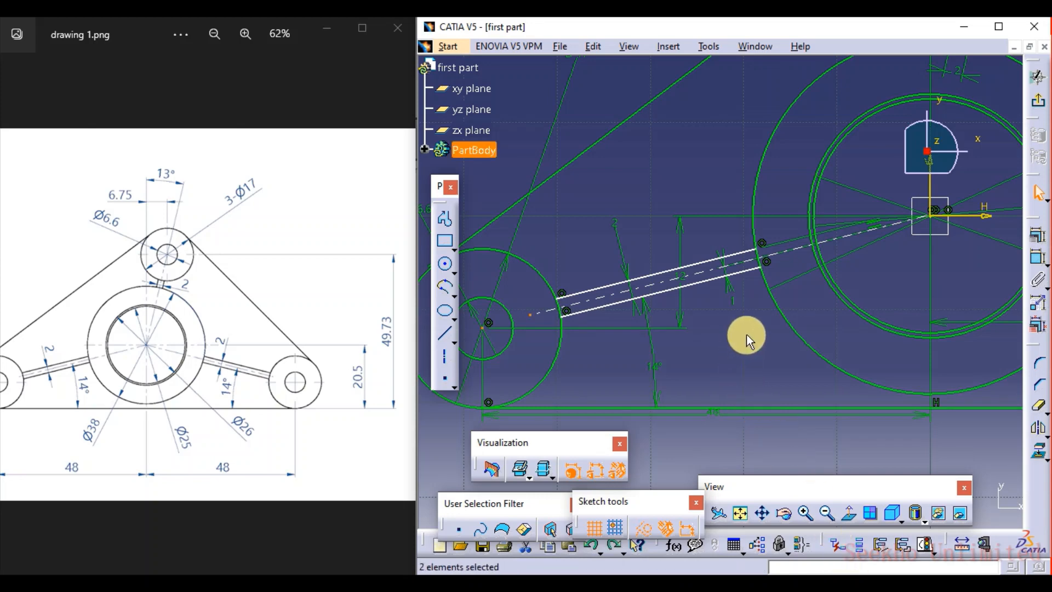
pyautogui.click(718, 318)
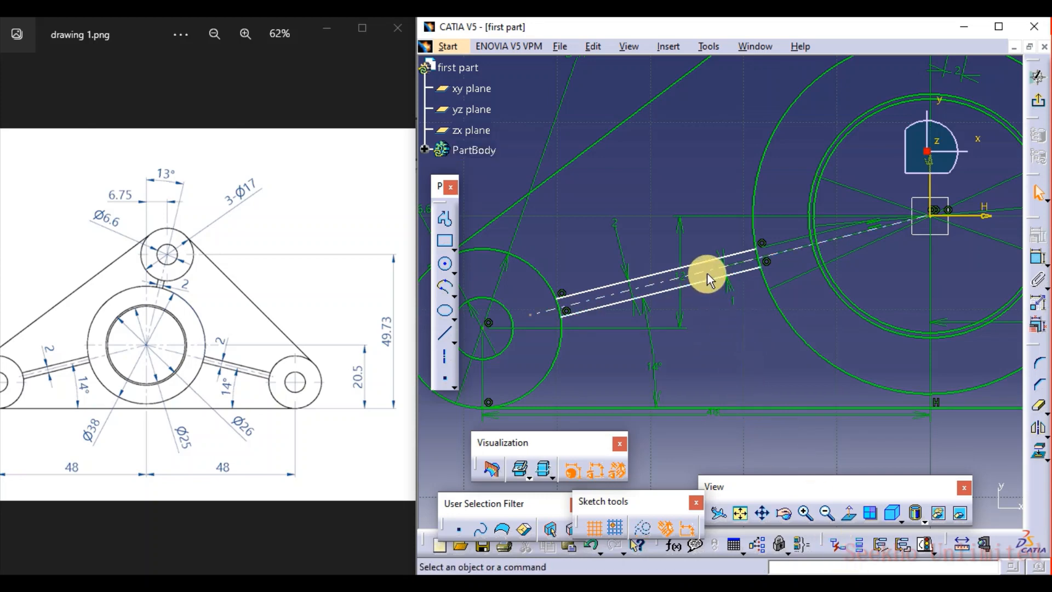
# Shift the lower-left rib slightly upward, then constrain the construction axis's inner endpoint to be coincident with the sketch origin
pyautogui.moveTo(718, 280)
pyautogui.mouseDown()
pyautogui.moveTo(697, 258)
pyautogui.moveTo(704, 273)
pyautogui.moveTo(700, 264)
pyautogui.moveTo(715, 264)
pyautogui.moveTo(704, 251)
pyautogui.moveTo(711, 261)
pyautogui.moveTo(709, 249)
pyautogui.moveTo(746, 245)
pyautogui.moveTo(648, 322)
pyautogui.moveTo(654, 290)
pyautogui.moveTo(657, 318)
pyautogui.moveTo(636, 276)
pyautogui.moveTo(621, 276)
pyautogui.moveTo(630, 282)
pyautogui.moveTo(611, 225)
pyautogui.moveTo(687, 257)
pyautogui.moveTo(629, 281)
pyautogui.moveTo(721, 264)
pyautogui.moveTo(722, 282)
pyautogui.moveTo(722, 246)
pyautogui.moveTo(724, 266)
pyautogui.moveTo(718, 245)
pyautogui.moveTo(718, 268)
pyautogui.moveTo(702, 275)
pyautogui.moveTo(697, 265)
pyautogui.moveTo(702, 246)
pyautogui.moveTo(712, 252)
pyautogui.mouseUp()
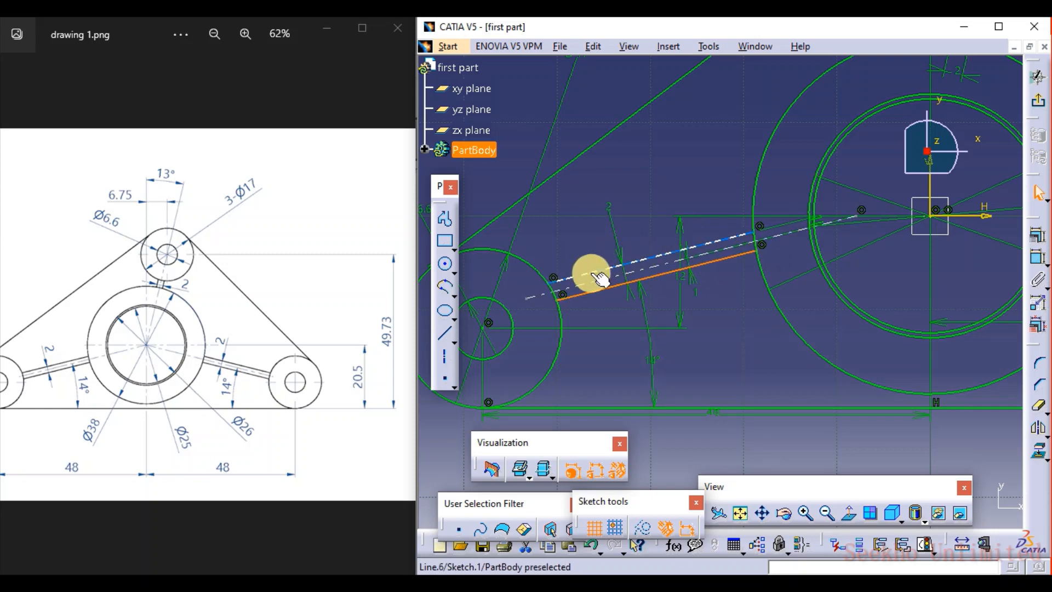
pyautogui.click(861, 220)
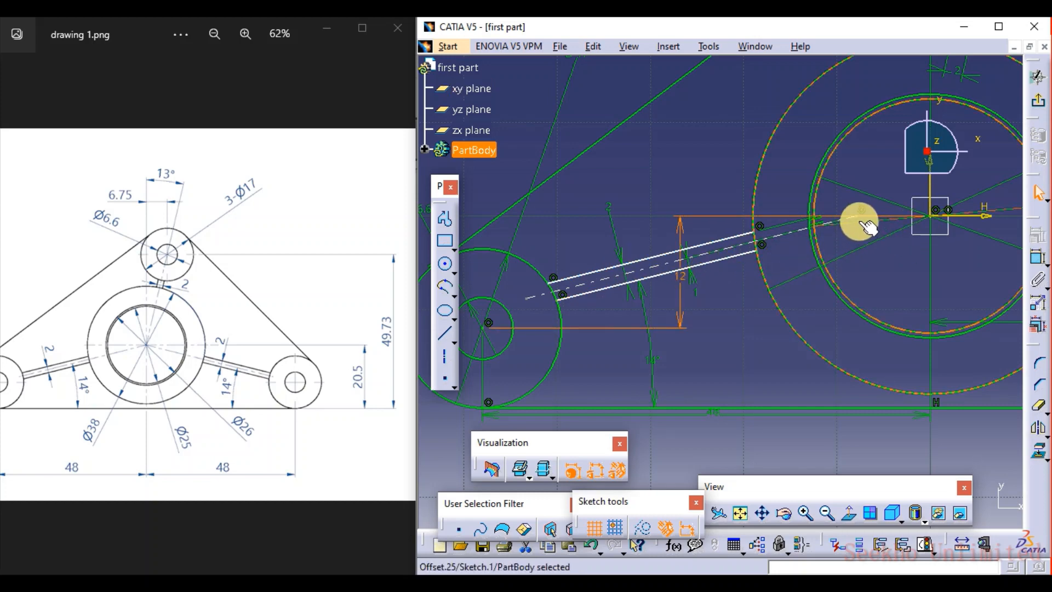
pyautogui.click(1036, 258)
pyautogui.click(970, 232)
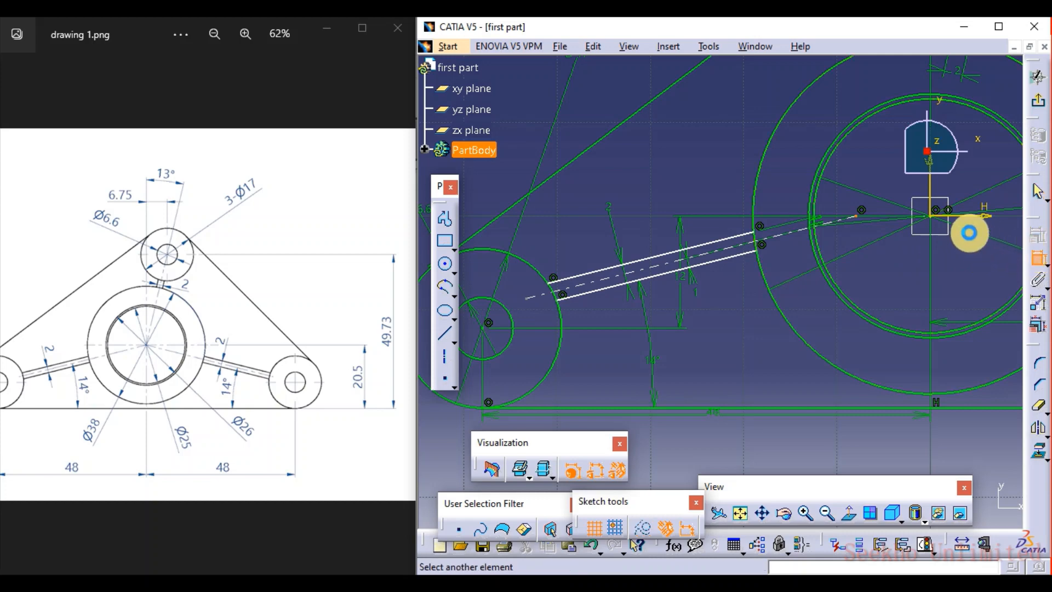
pyautogui.click(942, 219)
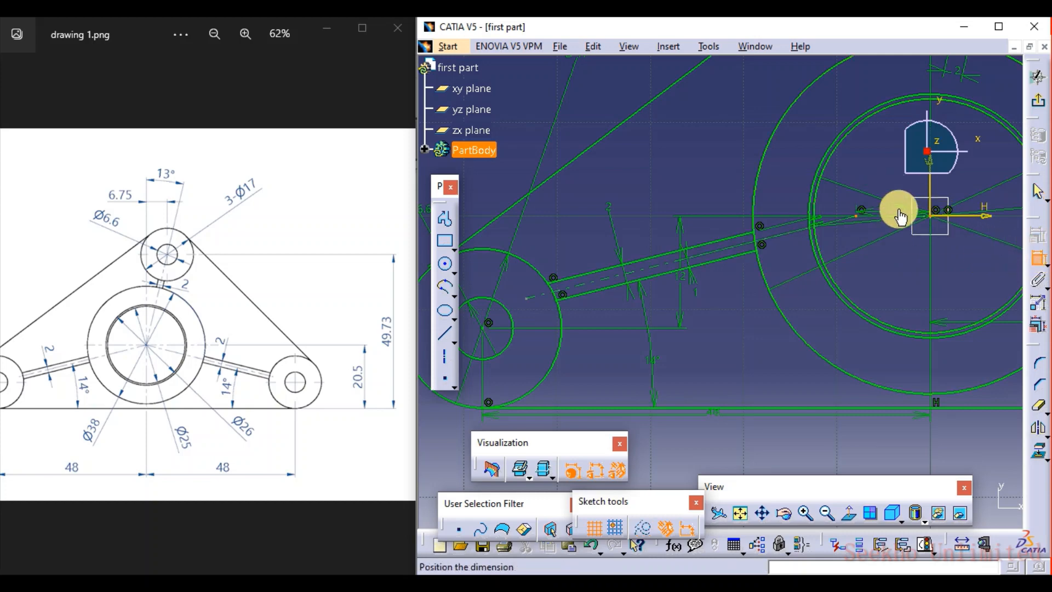
pyautogui.rightClick(896, 182)
pyautogui.click(899, 293)
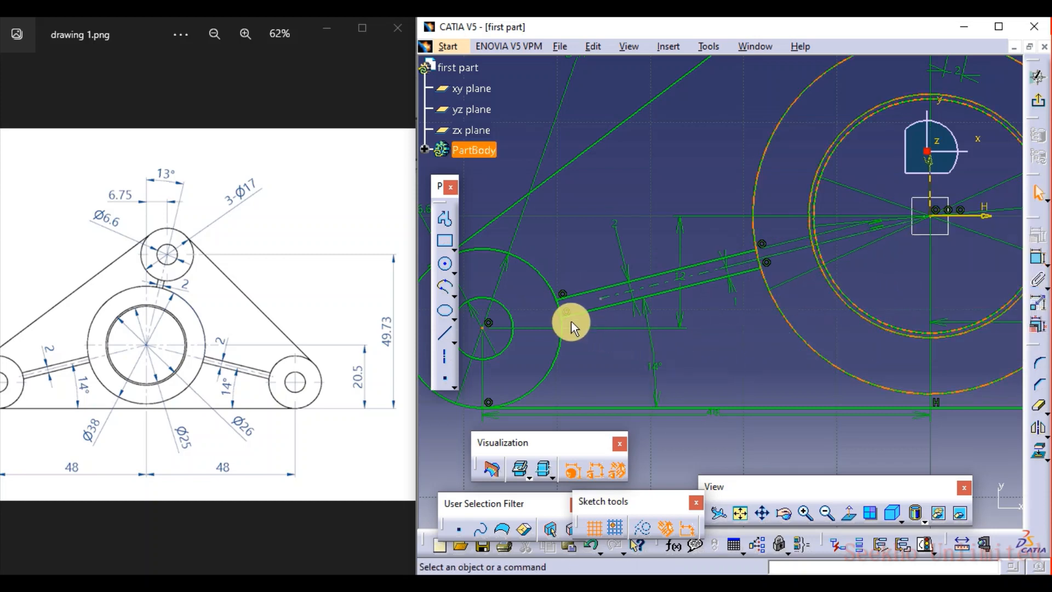
pyautogui.moveTo(691, 320)
pyautogui.mouseDown(button='middle')
pyautogui.moveTo(678, 320)
pyautogui.moveTo(646, 359)
pyautogui.moveTo(641, 394)
pyautogui.moveTo(788, 363)
pyautogui.moveTo(655, 403)
pyautogui.mouseUp(button='middle')
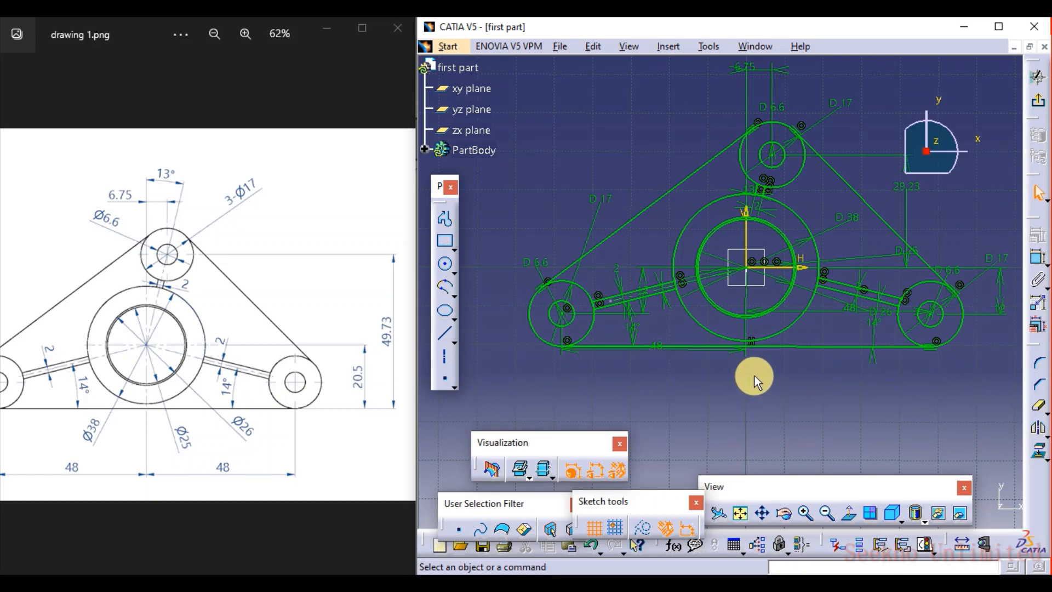
pyautogui.moveTo(757, 373)
pyautogui.mouseDown(button='middle')
pyautogui.moveTo(741, 392)
pyautogui.moveTo(745, 378)
pyautogui.mouseUp(button='middle')
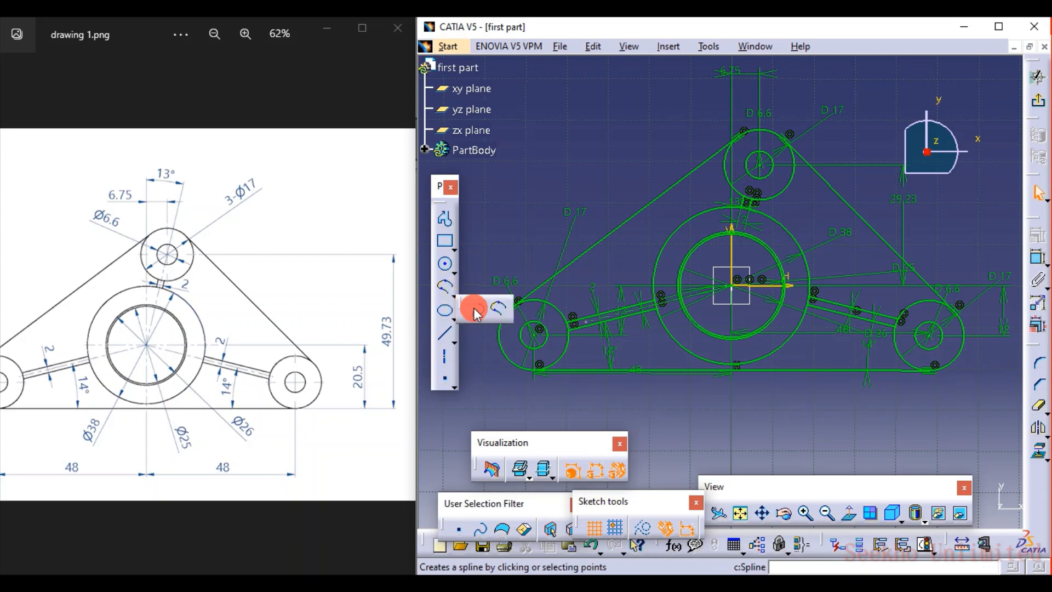
pyautogui.click(477, 307)
pyautogui.press('Escape')
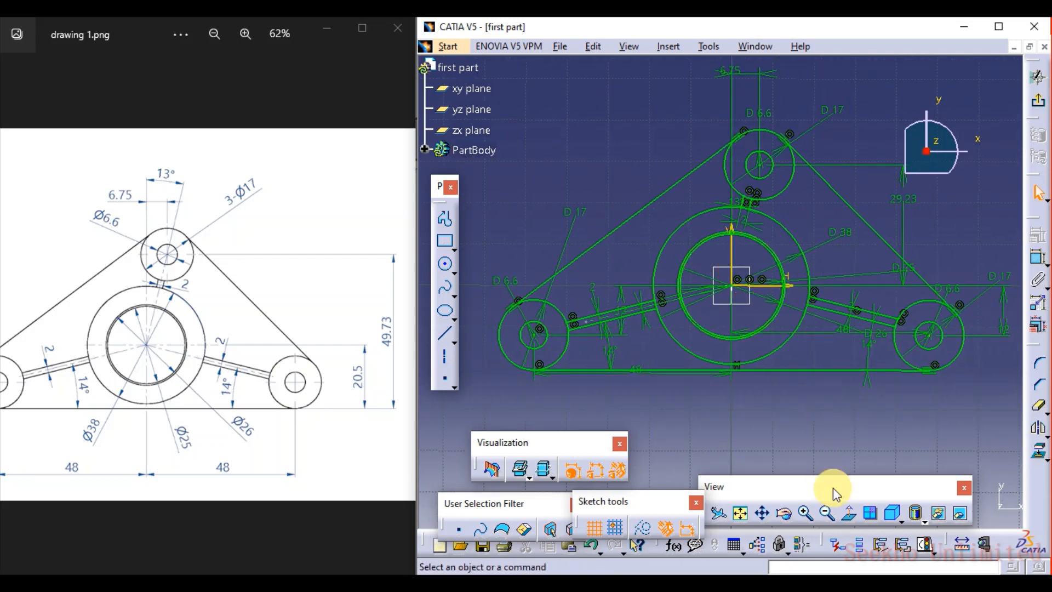
pyautogui.click(843, 550)
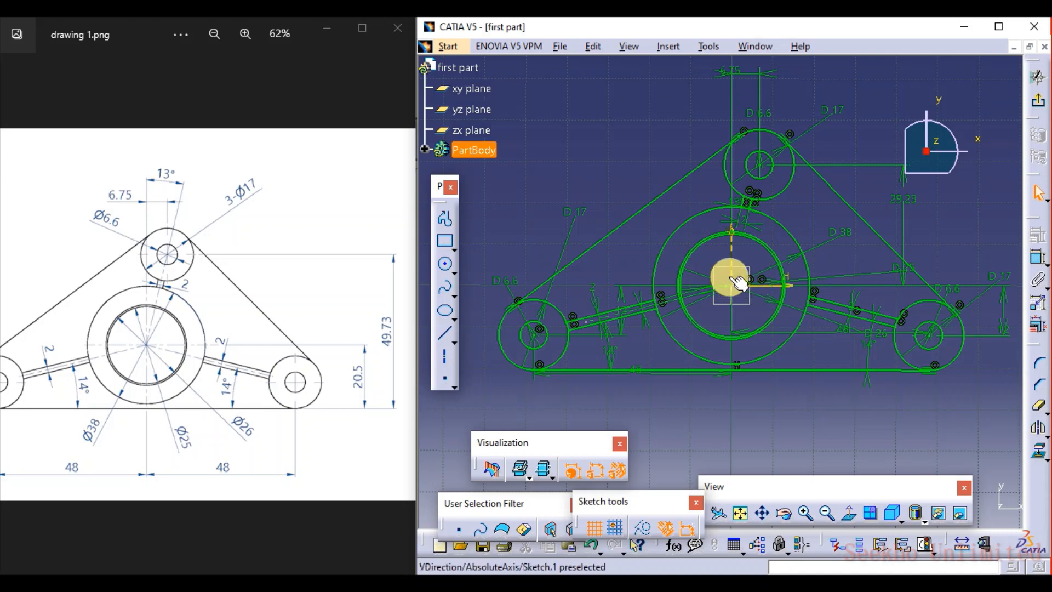
pyautogui.click(732, 241)
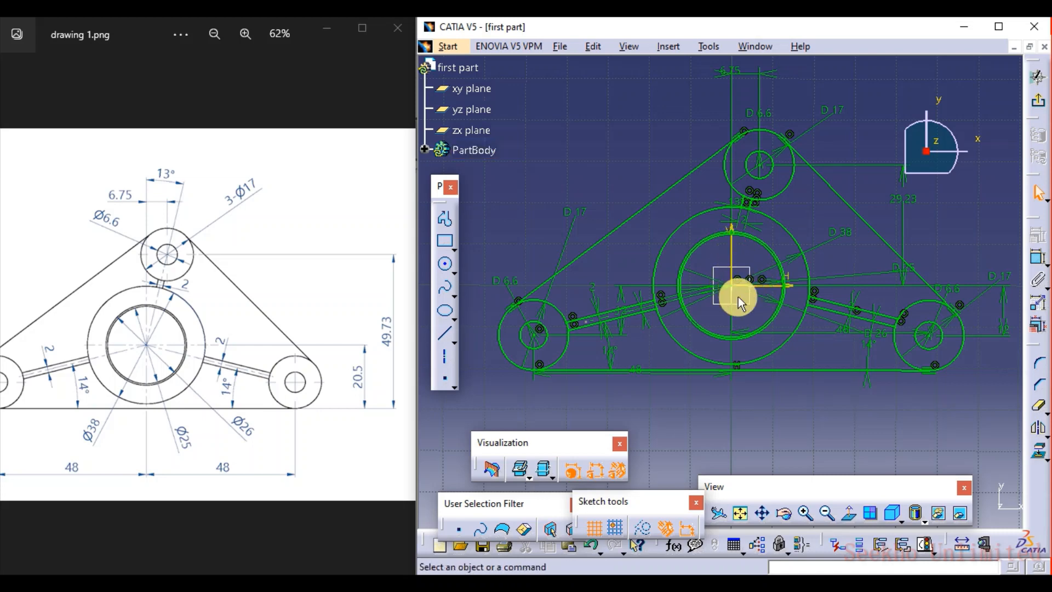